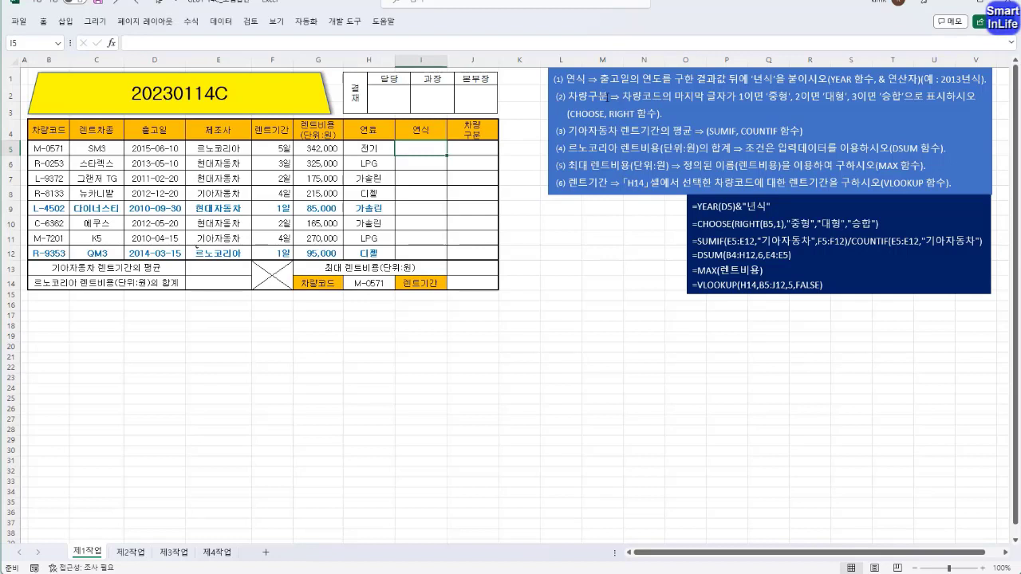
mouse_move(589, 72)
mouse_down()
mouse_move(570, 86)
mouse_move(590, 83)
mouse_up()
drag(600, 88, 667, 89)
mouse_move(162, 146)
mouse_down()
mouse_move(150, 157)
mouse_move(164, 132)
mouse_up()
mouse_move(512, 319)
mouse_down()
mouse_move(488, 332)
mouse_move(527, 326)
mouse_up()
mouse_move(430, 313)
mouse_down()
mouse_move(455, 329)
mouse_move(479, 325)
mouse_up()
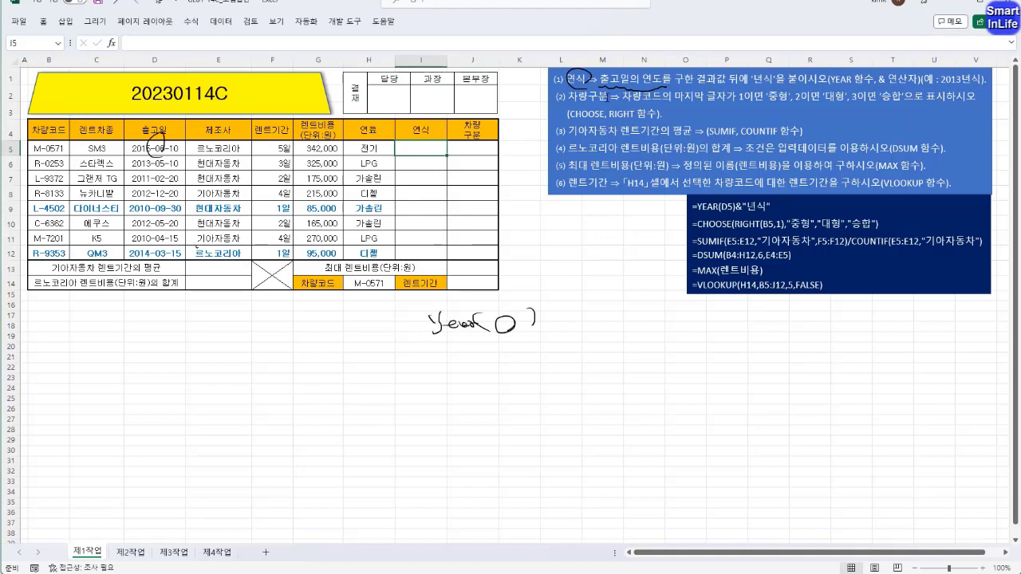
mouse_move(774, 73)
mouse_down()
mouse_move(759, 86)
mouse_move(771, 88)
mouse_up()
drag(414, 323, 424, 322)
drag(414, 328, 424, 327)
mouse_move(547, 313)
mouse_down()
mouse_move(563, 327)
mouse_move(583, 321)
mouse_up()
drag(585, 311, 596, 330)
drag(593, 315, 605, 323)
drag(607, 313, 609, 335)
drag(559, 303, 610, 313)
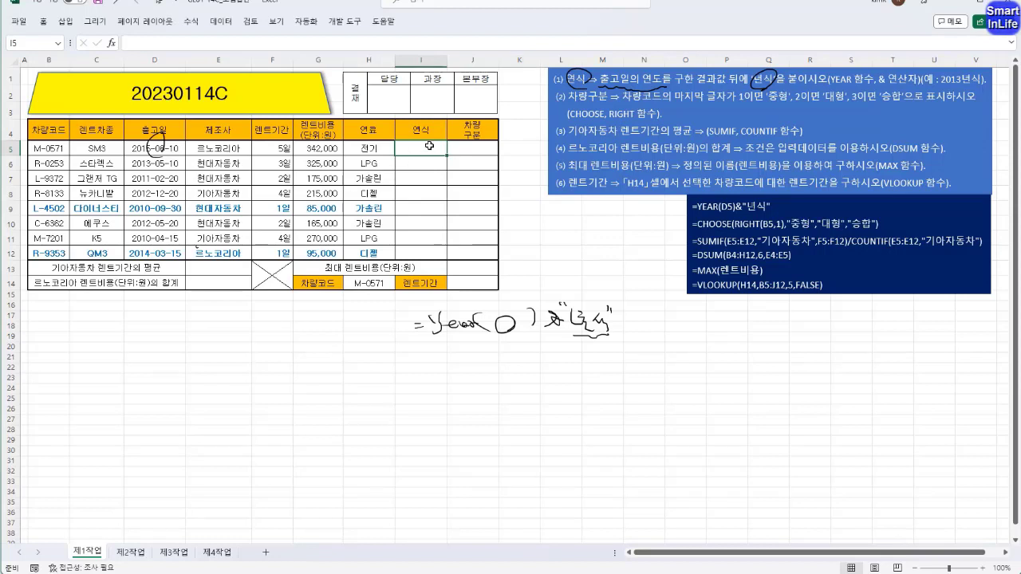
Step: Start a YEAR formula in cell I5 that references the release date in D5
text(=y)
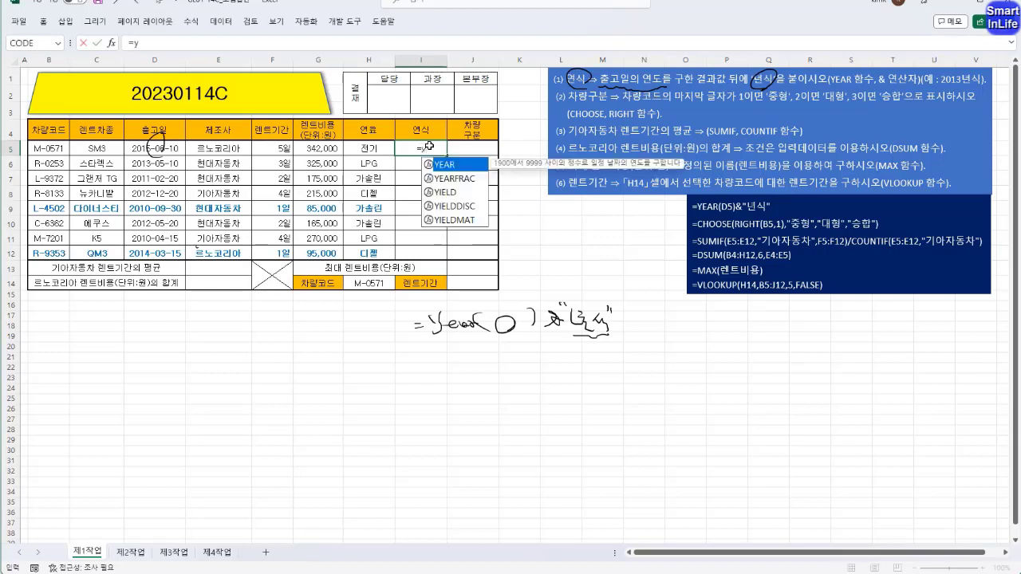
text(ear()
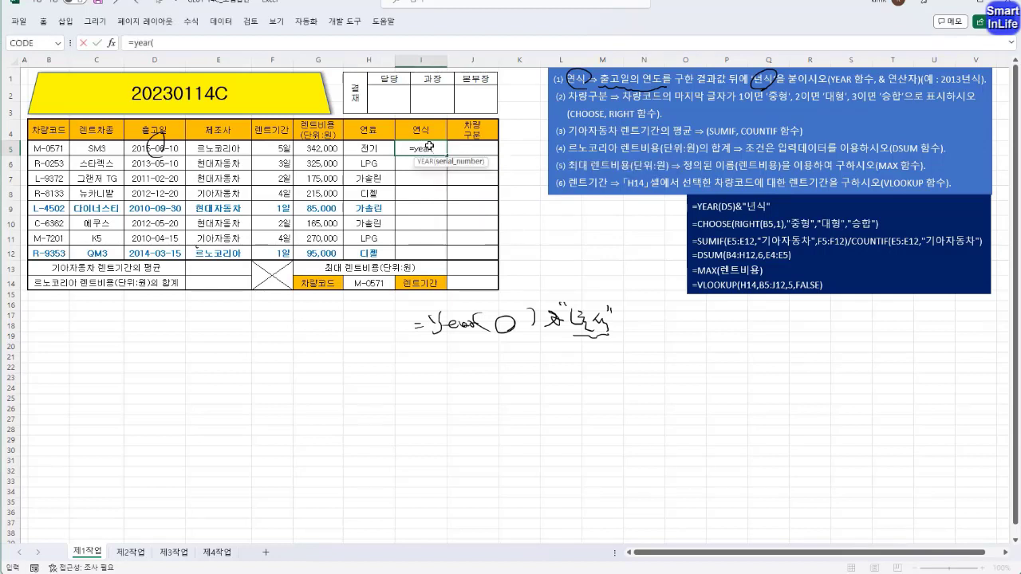
click(180, 149)
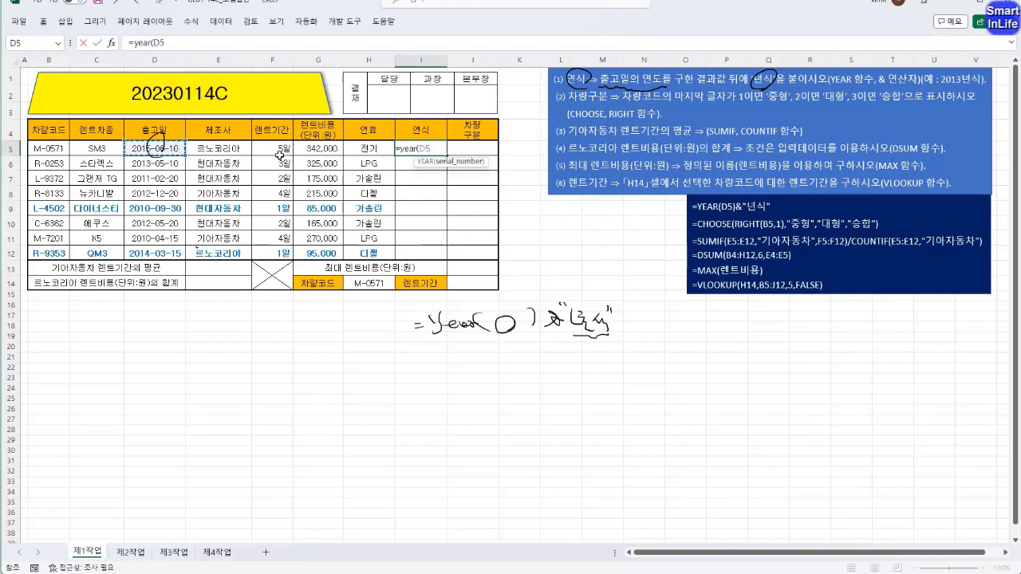
drag(173, 149, 174, 254)
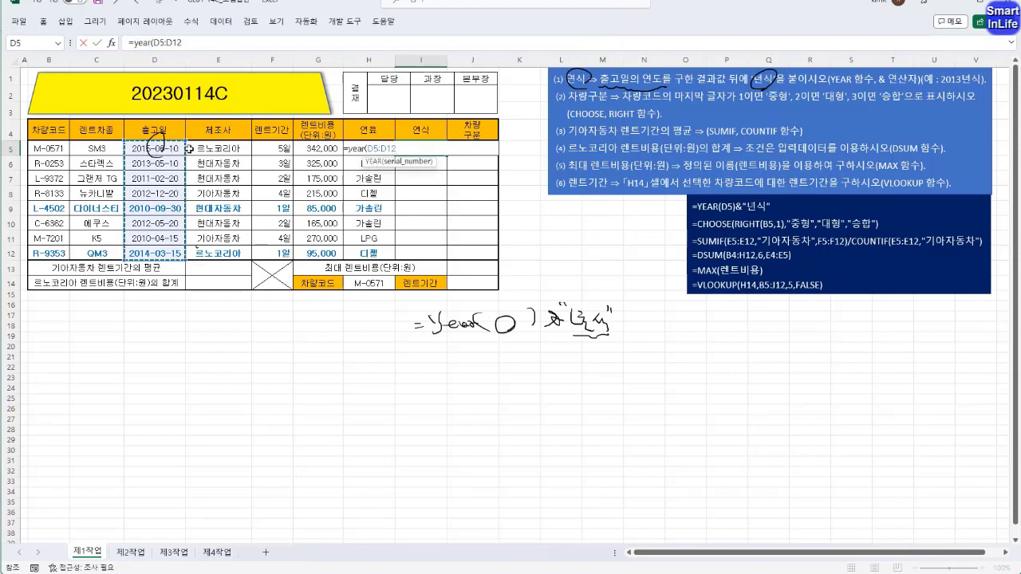
key(BackSpace)
key(BackSpace)
key(BackSpace)
key(BackSpace)
key(BackSpace)
text(5)
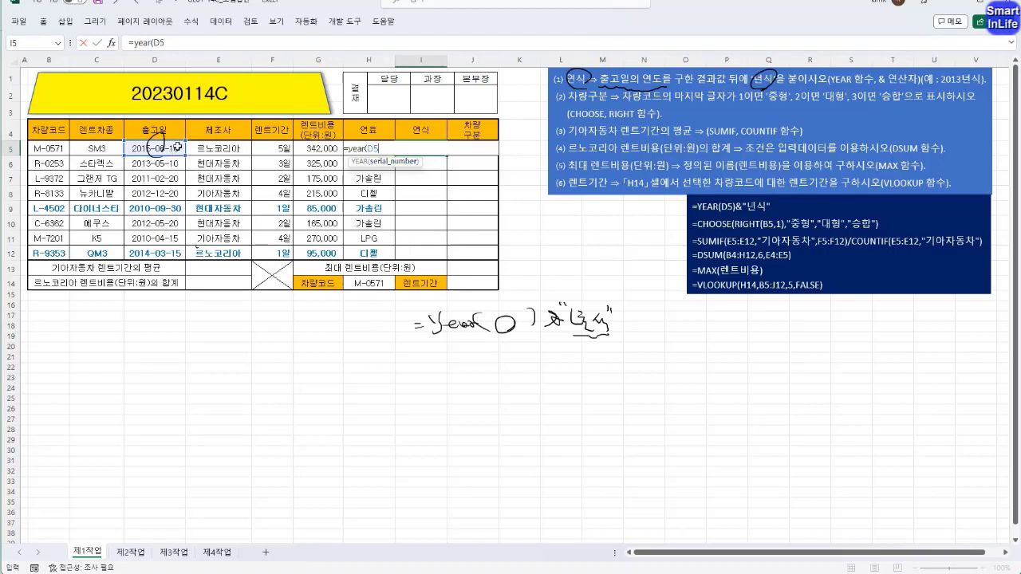
Step: Complete the formula as =YEAR(D5) and commit it in cell I5
text())
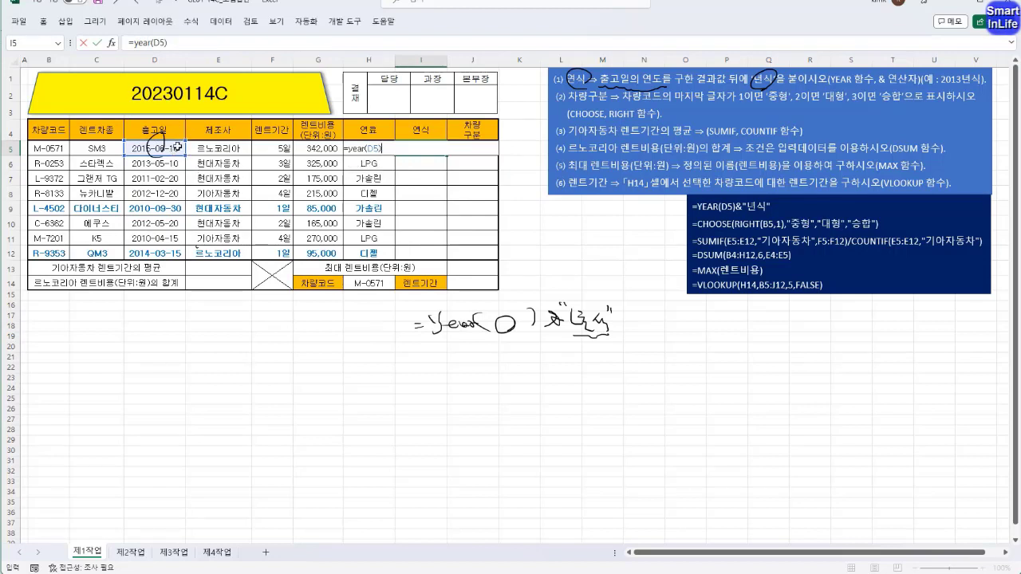
key(ctrl+Return)
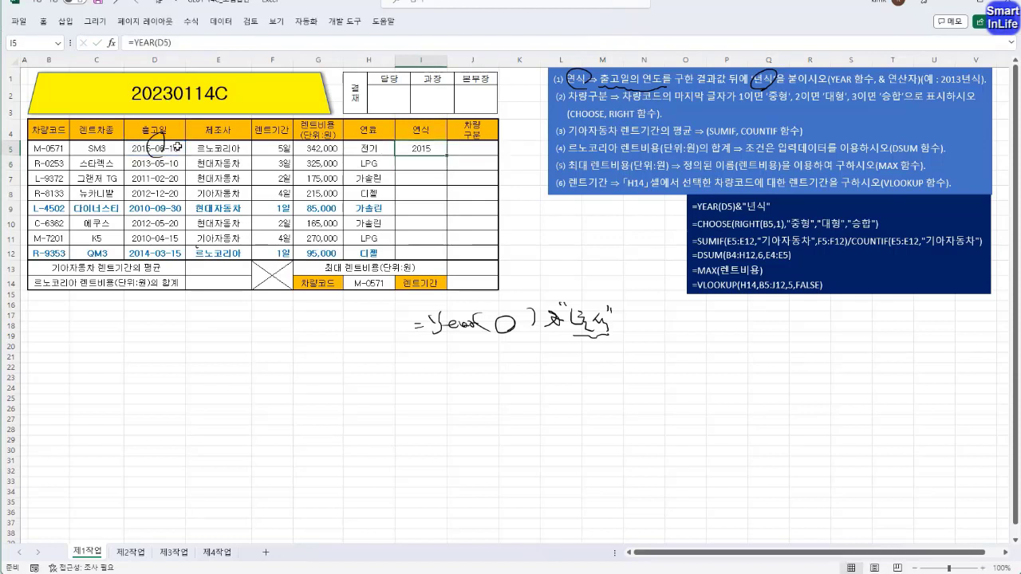
drag(178, 146, 162, 152)
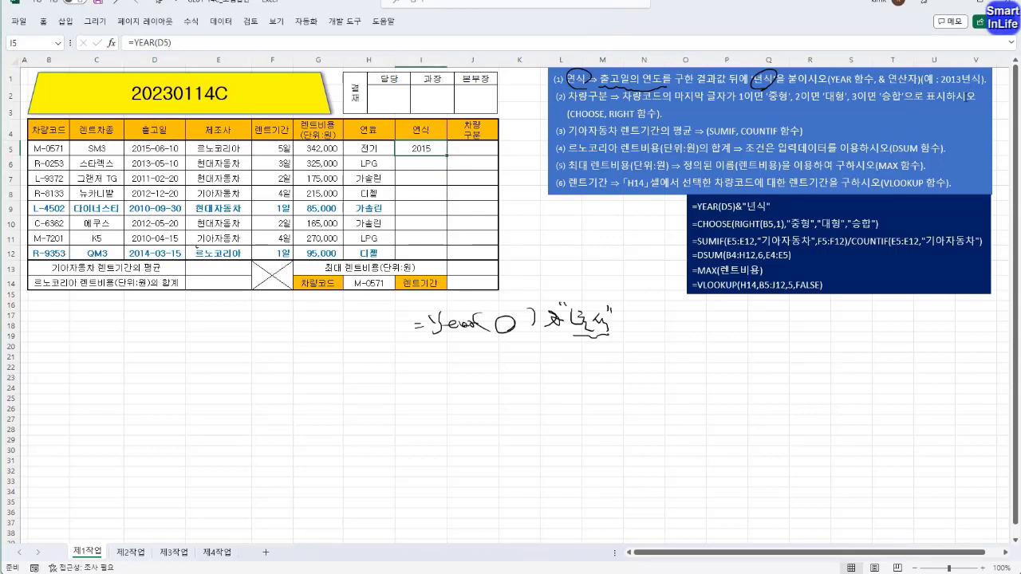
Step: Append &"년식" to the YEAR formula in I5, and select the vehicle category cell J5
double_click(444, 150)
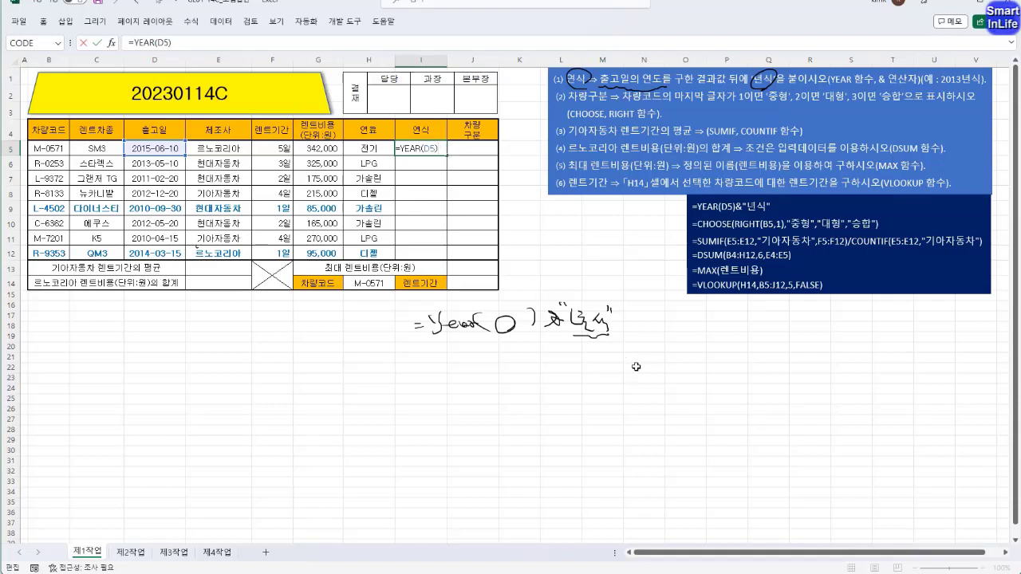
text(&"년식)
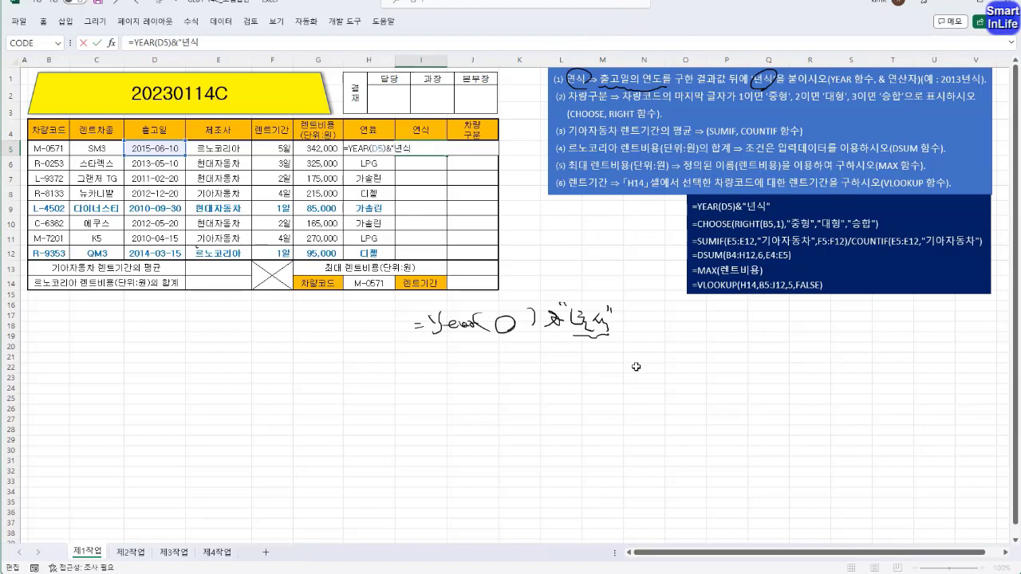
text(")
drag(888, 79, 962, 80)
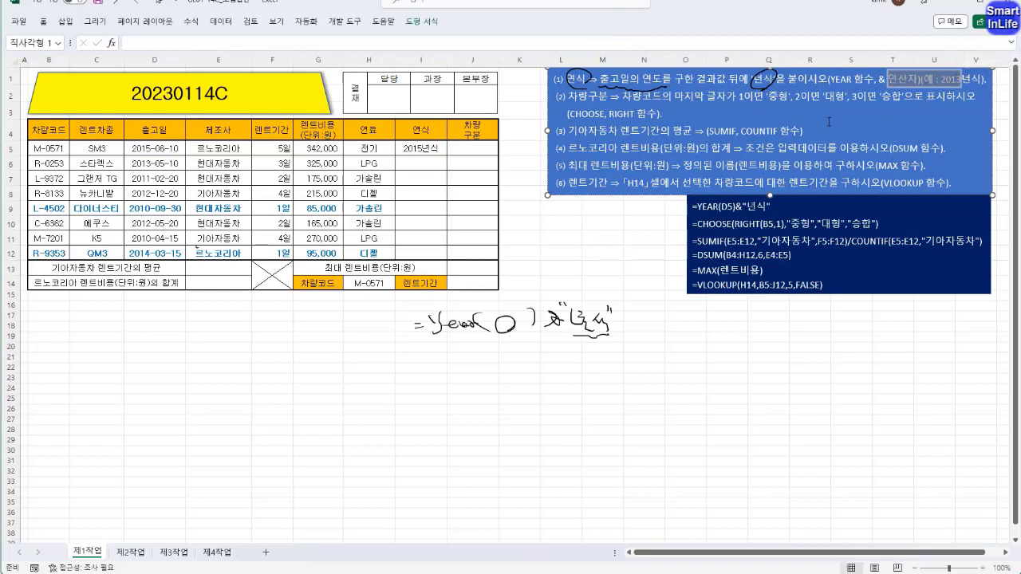
click(438, 147)
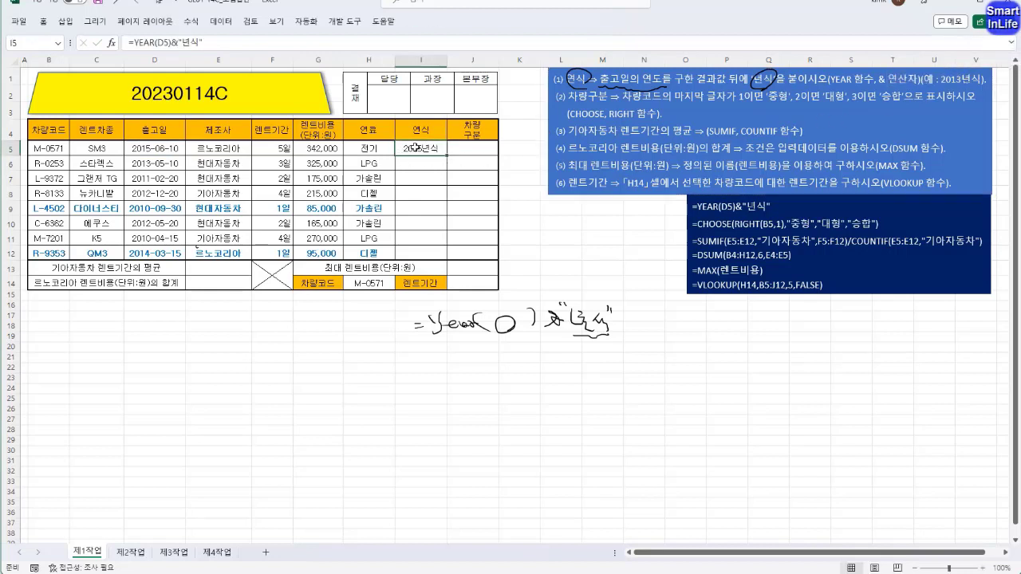
click(473, 151)
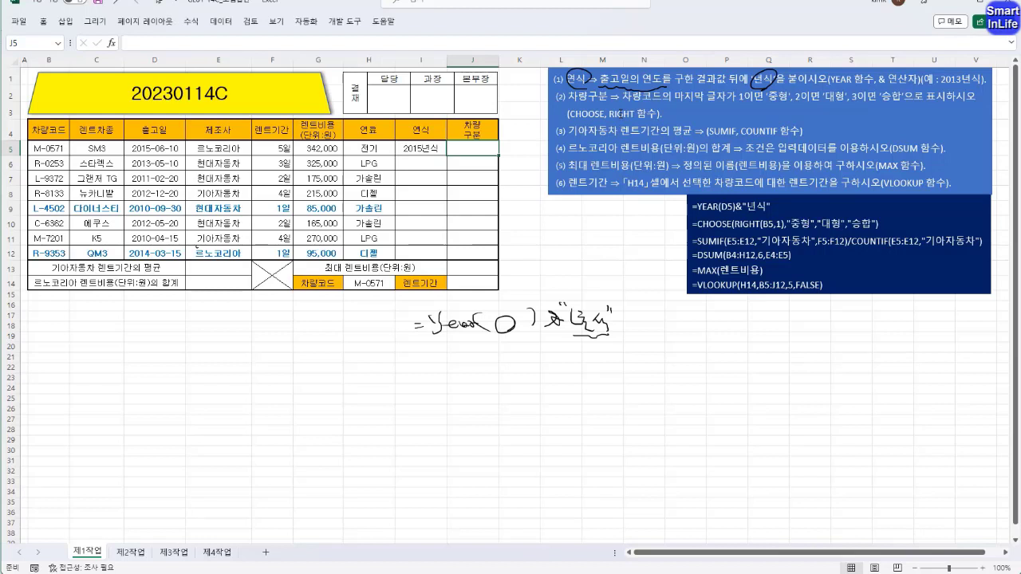
mouse_move(616, 98)
mouse_down()
mouse_move(657, 104)
mouse_move(652, 91)
mouse_move(654, 107)
mouse_move(648, 94)
mouse_move(729, 107)
mouse_move(731, 86)
mouse_up()
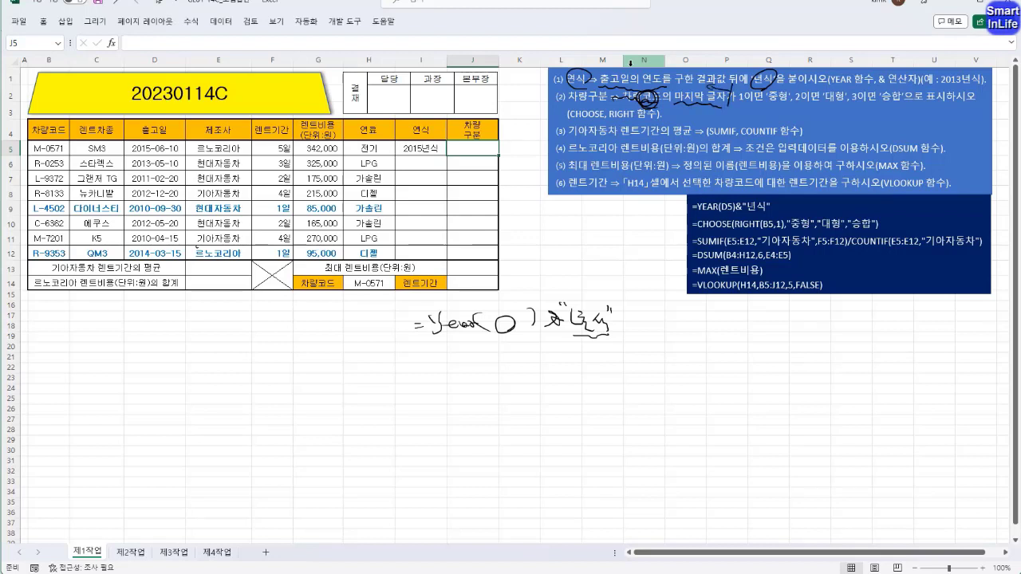
mouse_move(612, 121)
mouse_down()
mouse_move(632, 108)
mouse_move(634, 123)
mouse_move(611, 123)
mouse_move(632, 106)
mouse_up()
drag(570, 206, 580, 218)
mouse_move(591, 206)
mouse_down()
mouse_move(594, 220)
mouse_move(619, 207)
mouse_up()
mouse_move(614, 208)
mouse_down()
mouse_move(613, 223)
mouse_move(570, 247)
mouse_move(627, 244)
mouse_up()
drag(619, 231, 634, 230)
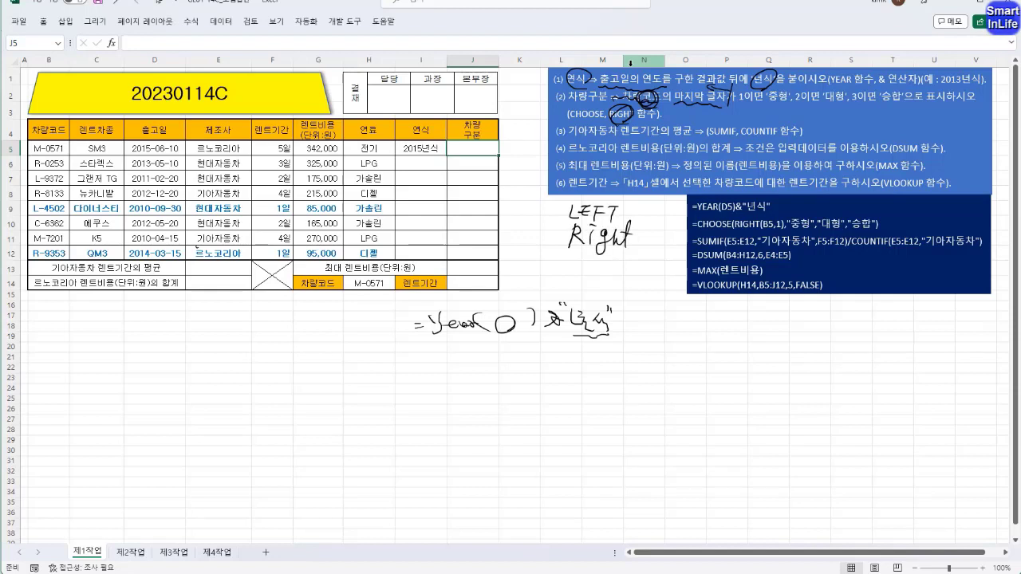
drag(565, 262, 564, 283)
drag(566, 263, 581, 281)
drag(587, 264, 598, 284)
drag(600, 263, 605, 281)
mouse_move(571, 213)
mouse_down()
mouse_move(552, 236)
mouse_move(559, 278)
mouse_up()
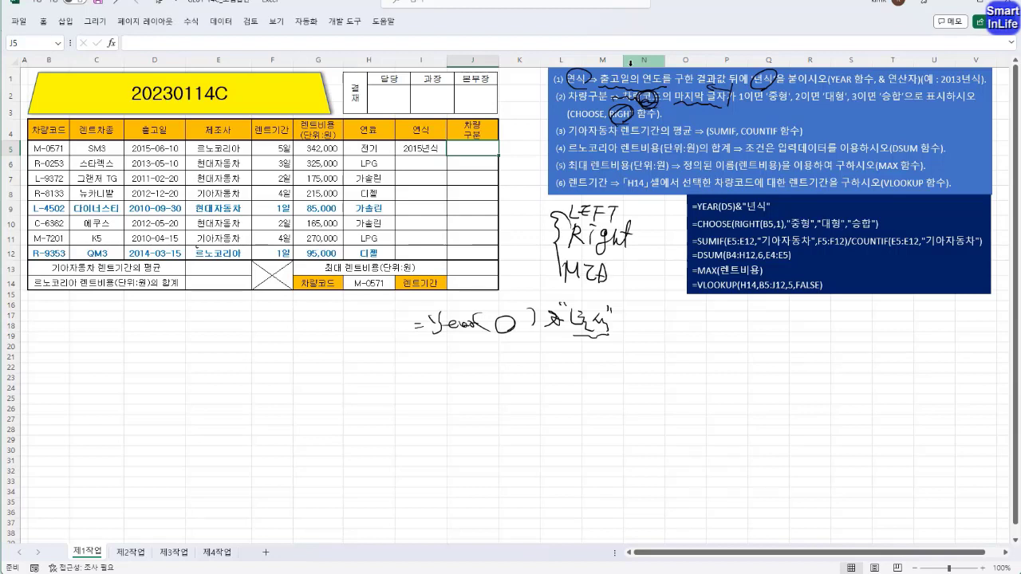
click(638, 208)
mouse_move(643, 236)
mouse_down()
mouse_move(640, 244)
mouse_move(637, 217)
mouse_move(648, 206)
mouse_move(635, 205)
mouse_move(635, 247)
mouse_move(646, 234)
mouse_up()
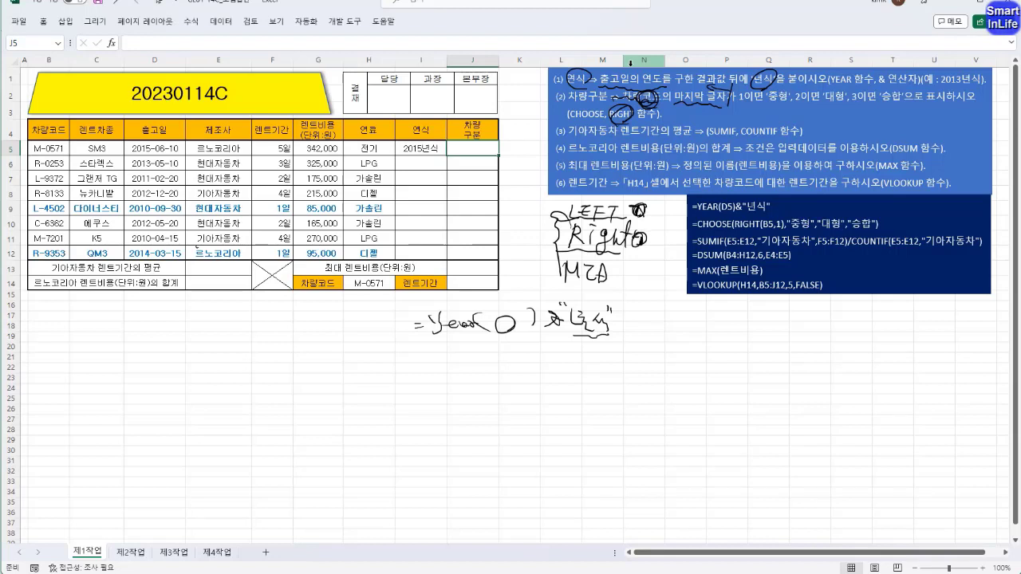
mouse_move(600, 262)
mouse_down()
mouse_move(571, 280)
mouse_move(607, 265)
mouse_move(592, 301)
mouse_up()
mouse_move(651, 278)
mouse_down()
mouse_move(652, 303)
mouse_move(598, 300)
mouse_move(611, 288)
mouse_up()
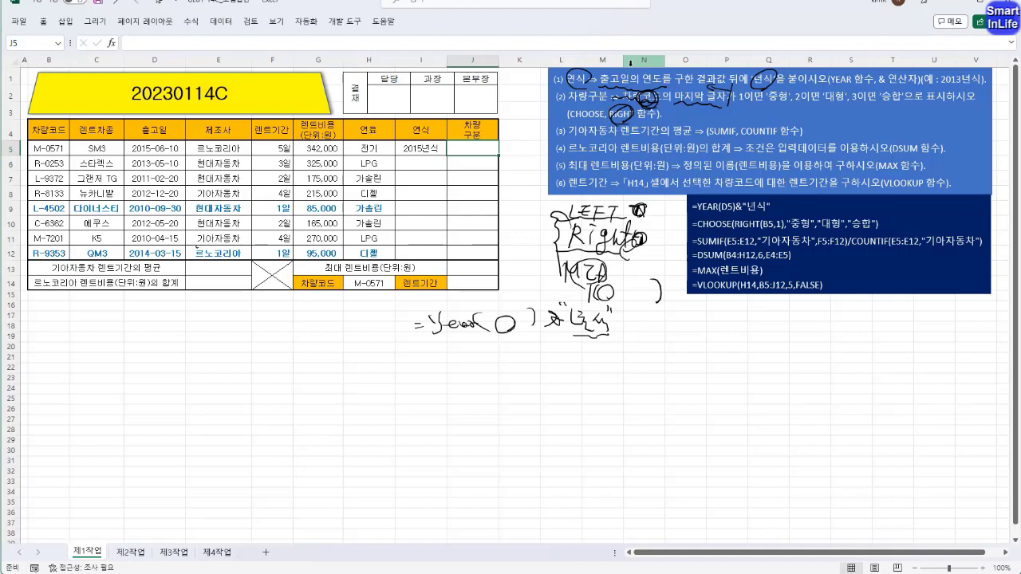
mouse_move(646, 216)
mouse_down()
mouse_move(649, 226)
mouse_move(670, 222)
mouse_move(670, 249)
mouse_up()
mouse_move(678, 204)
mouse_down()
mouse_move(680, 225)
mouse_move(662, 207)
mouse_move(656, 249)
mouse_up()
mouse_move(648, 295)
mouse_down()
mouse_move(643, 303)
mouse_move(659, 295)
mouse_up()
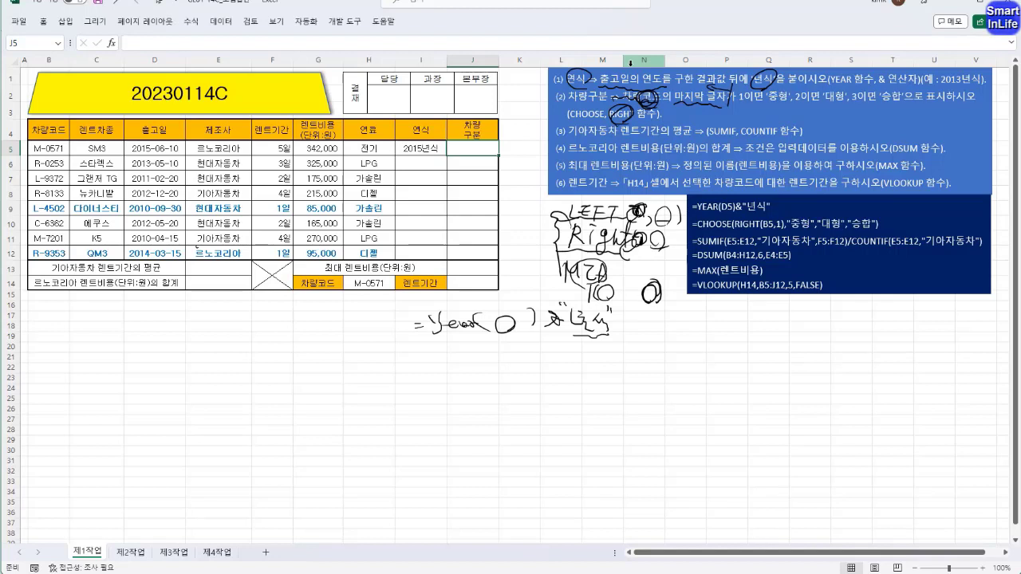
mouse_move(576, 283)
mouse_down()
mouse_move(606, 284)
mouse_move(625, 306)
mouse_up()
mouse_move(624, 274)
mouse_down()
mouse_move(638, 273)
mouse_move(639, 298)
mouse_up()
mouse_move(638, 300)
mouse_down()
mouse_move(633, 315)
mouse_move(641, 294)
mouse_move(640, 304)
mouse_up()
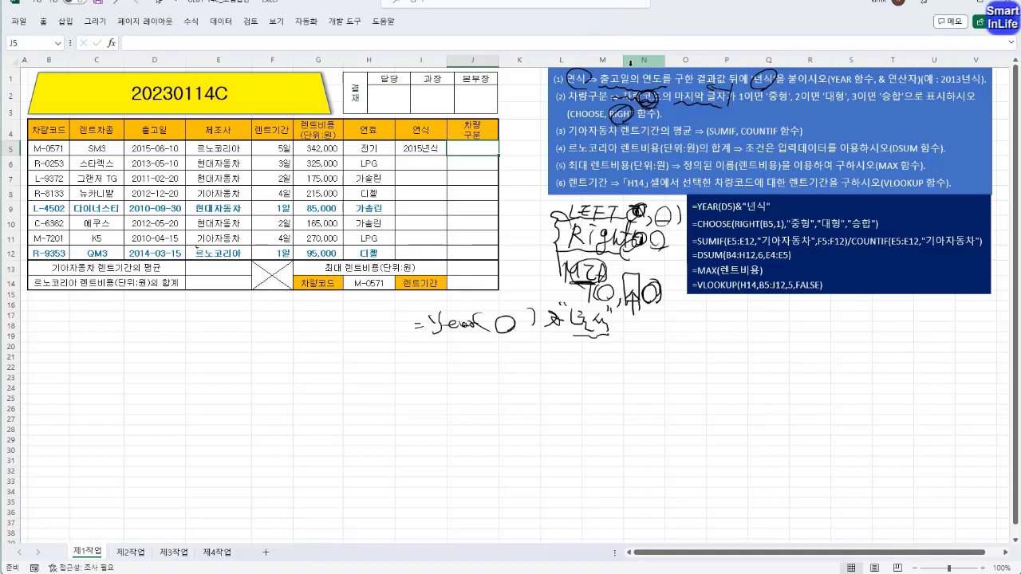
mouse_move(557, 250)
mouse_down()
mouse_move(665, 247)
mouse_move(621, 302)
mouse_move(640, 280)
mouse_move(635, 330)
mouse_up()
mouse_move(624, 316)
mouse_down()
mouse_move(647, 316)
mouse_move(621, 343)
mouse_move(645, 335)
mouse_move(630, 351)
mouse_move(632, 329)
mouse_move(638, 376)
mouse_move(675, 361)
mouse_move(639, 381)
mouse_move(661, 353)
mouse_move(678, 377)
mouse_up()
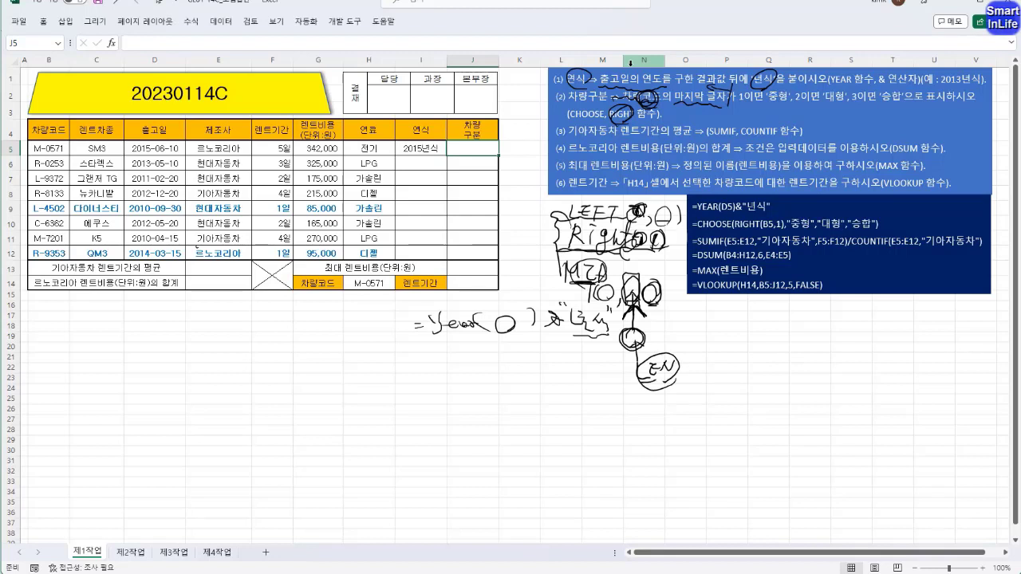
mouse_move(686, 359)
mouse_down()
mouse_move(680, 382)
mouse_move(705, 383)
mouse_up()
mouse_move(687, 362)
mouse_down()
mouse_move(687, 386)
mouse_move(700, 373)
mouse_move(701, 382)
mouse_move(674, 387)
mouse_move(709, 390)
mouse_up()
drag(635, 390, 708, 388)
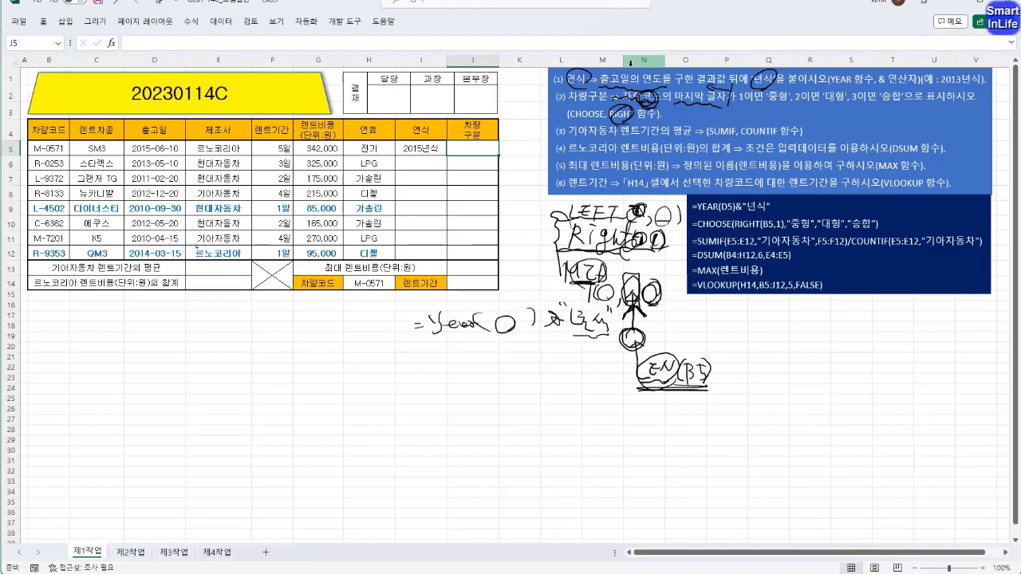
mouse_move(682, 394)
mouse_down()
mouse_move(675, 408)
mouse_move(727, 418)
mouse_up()
drag(666, 317, 664, 334)
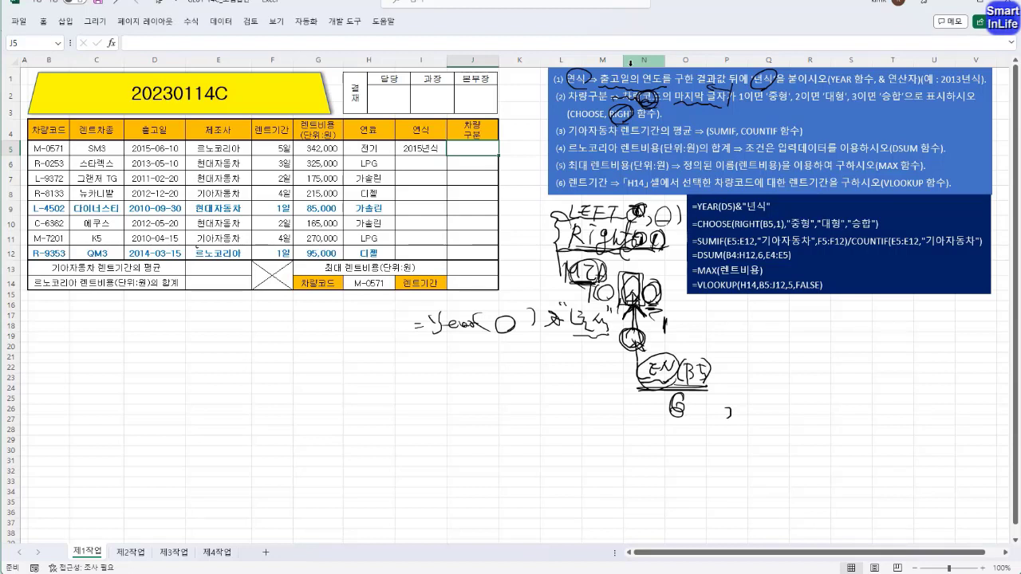
mouse_move(638, 351)
mouse_down()
mouse_move(670, 375)
mouse_move(634, 363)
mouse_up()
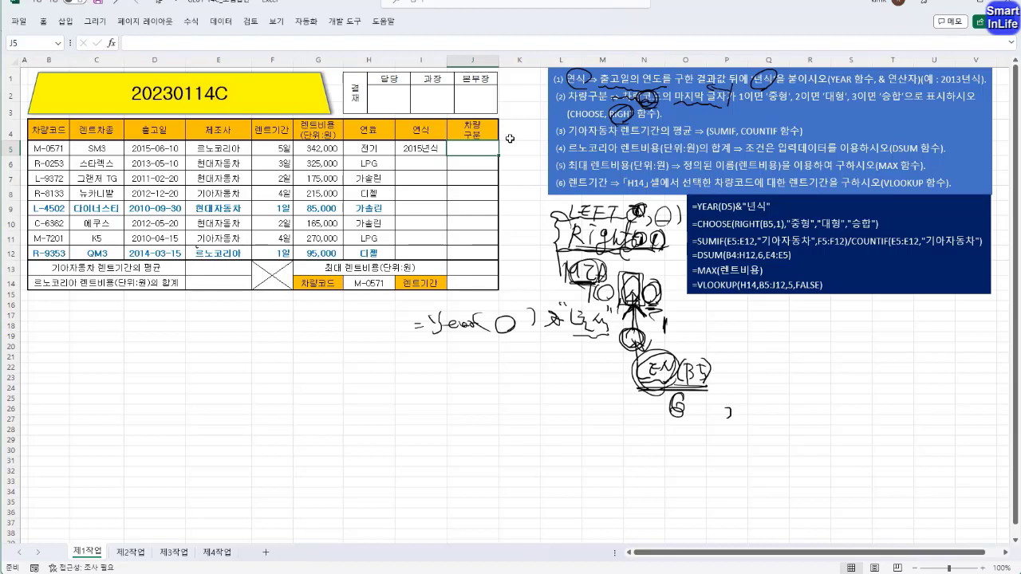
Step: Enter =RIGHT(B5,1) in J5 to extract the last character of the vehicle code
text(=right)
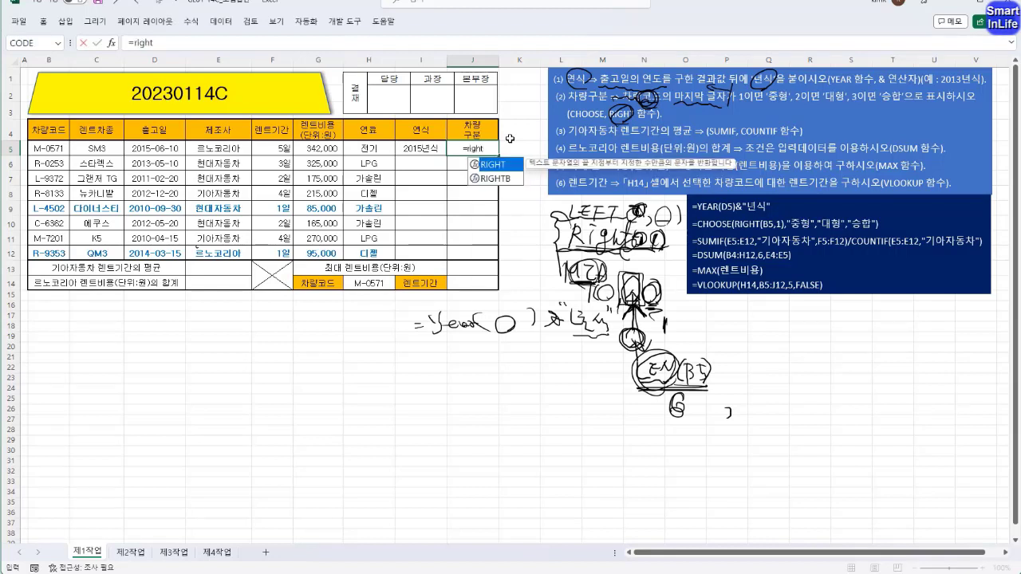
text(()
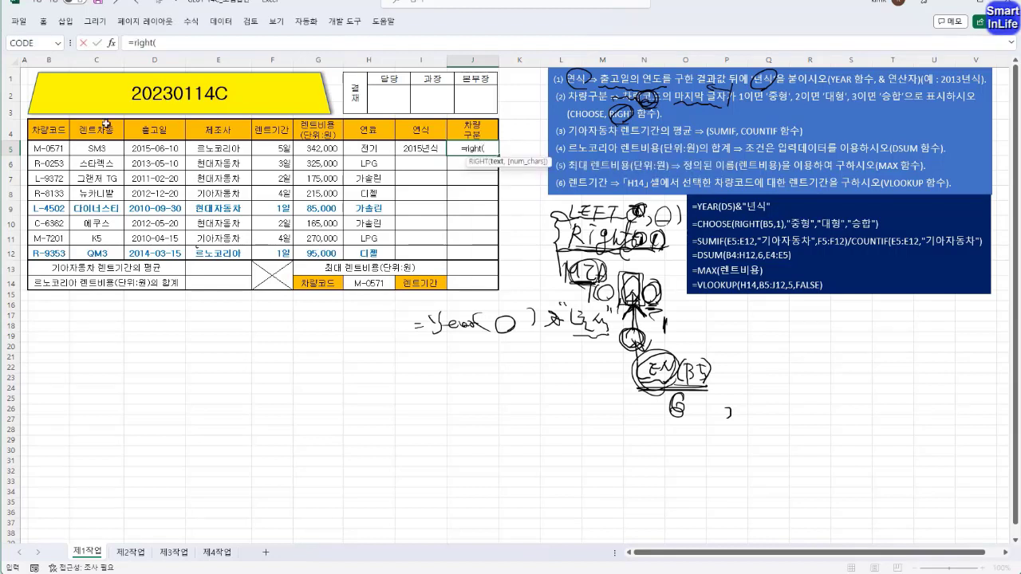
click(60, 149)
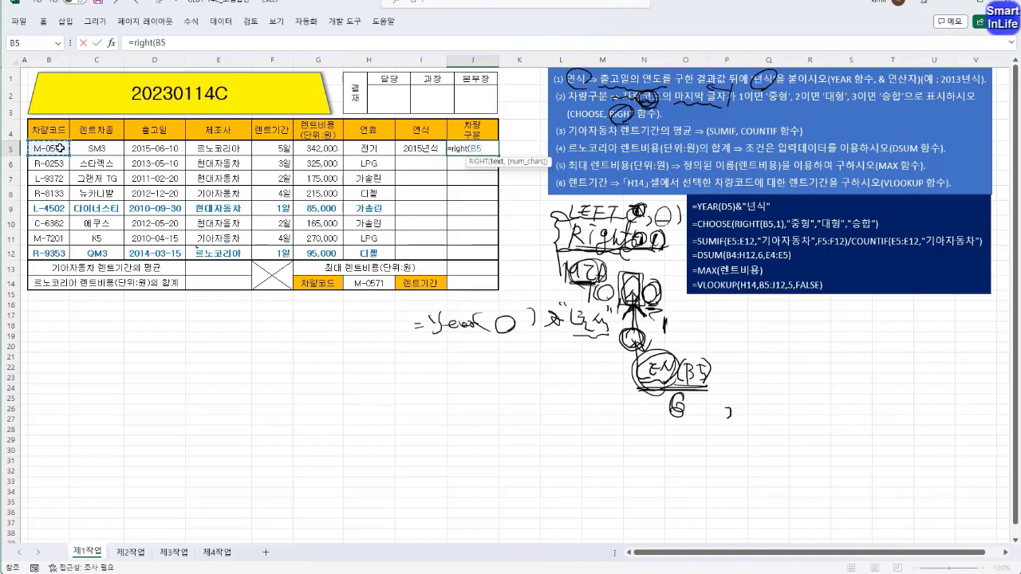
text(,)
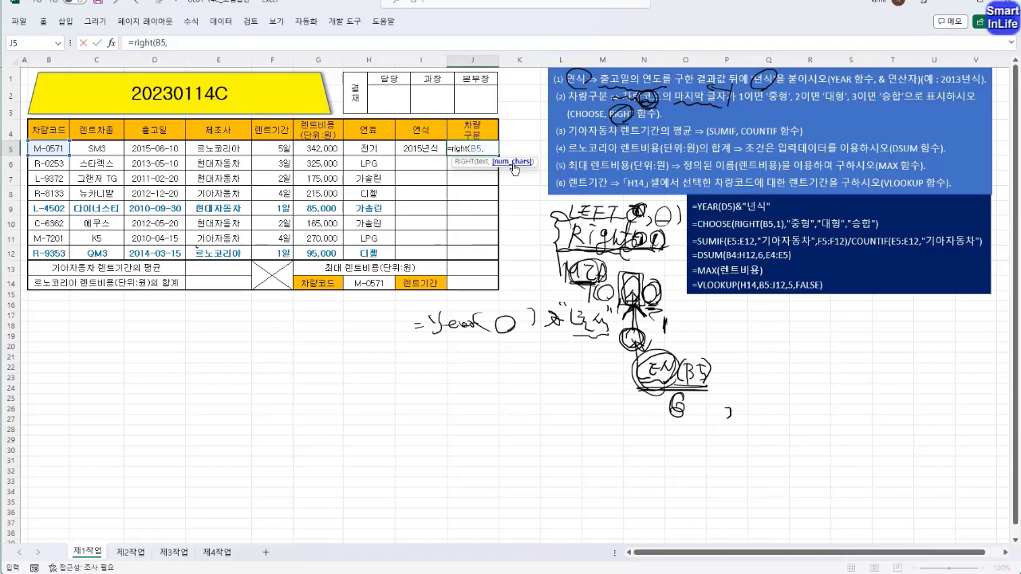
text(1))
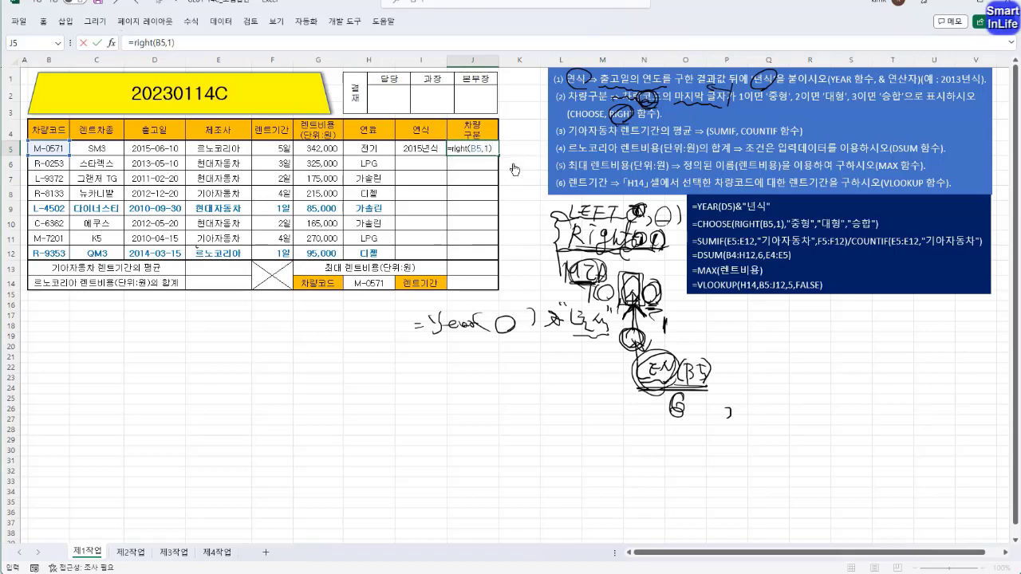
key(Return)
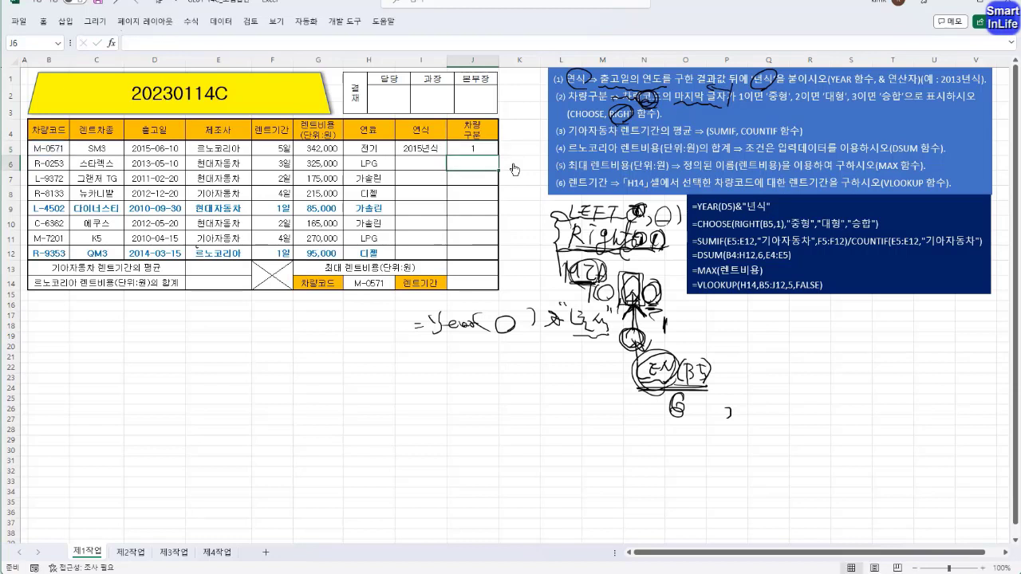
key(Up)
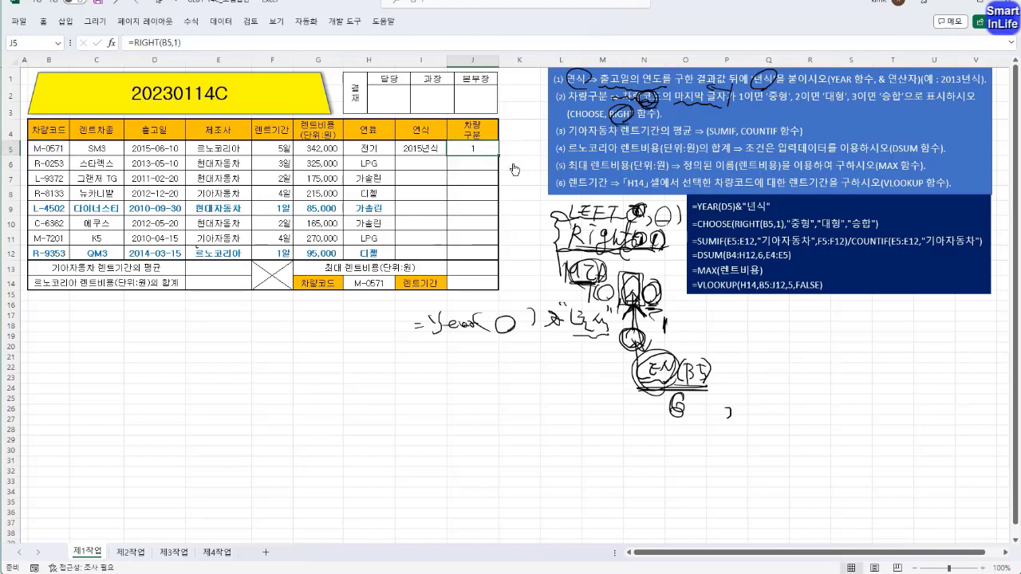
Step: Wrap the RIGHT(B5,1) formula in J5 in a CHOOSE function, using it as the index argument
key(F2)
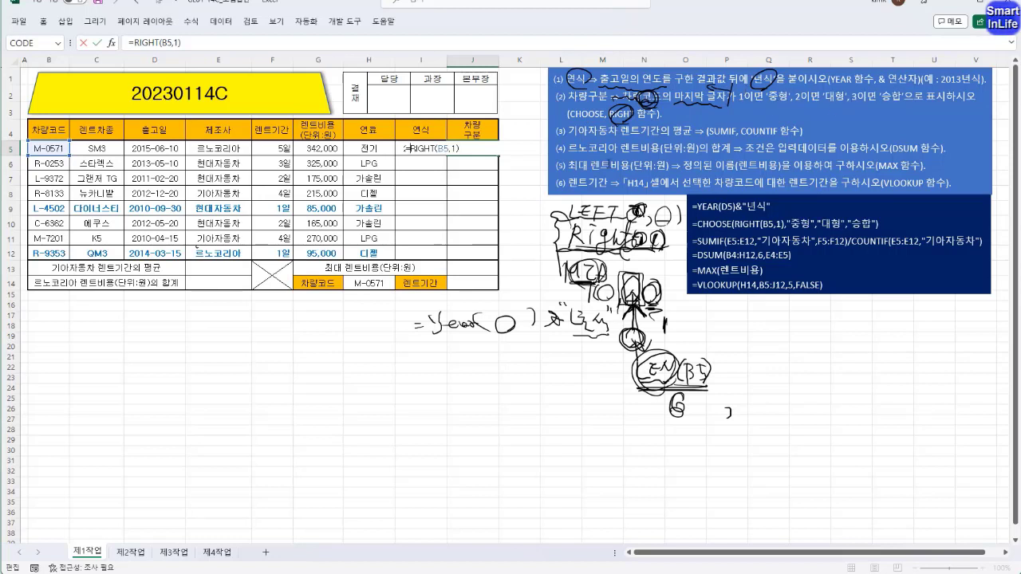
text(CHOOSE()
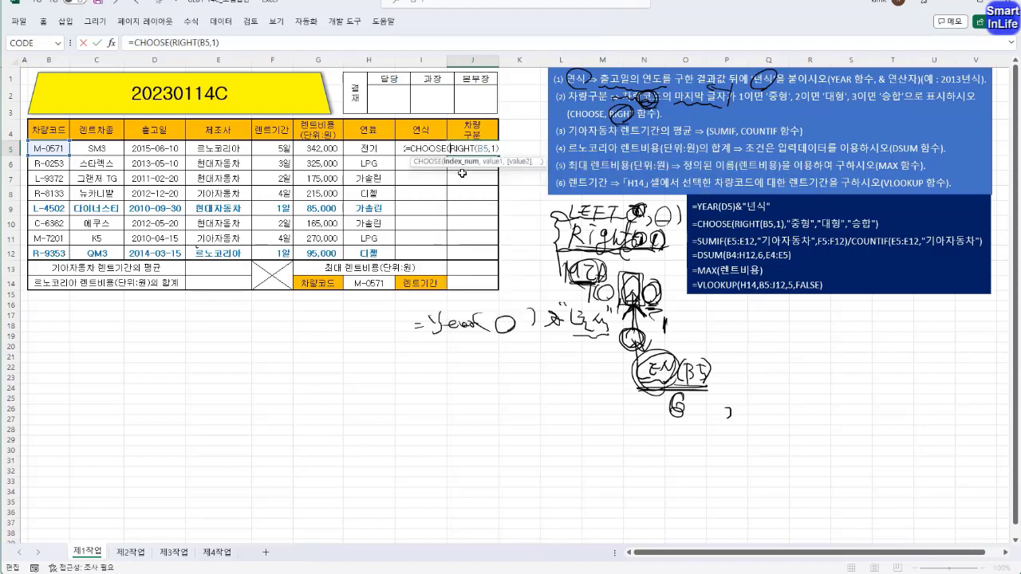
click(456, 164)
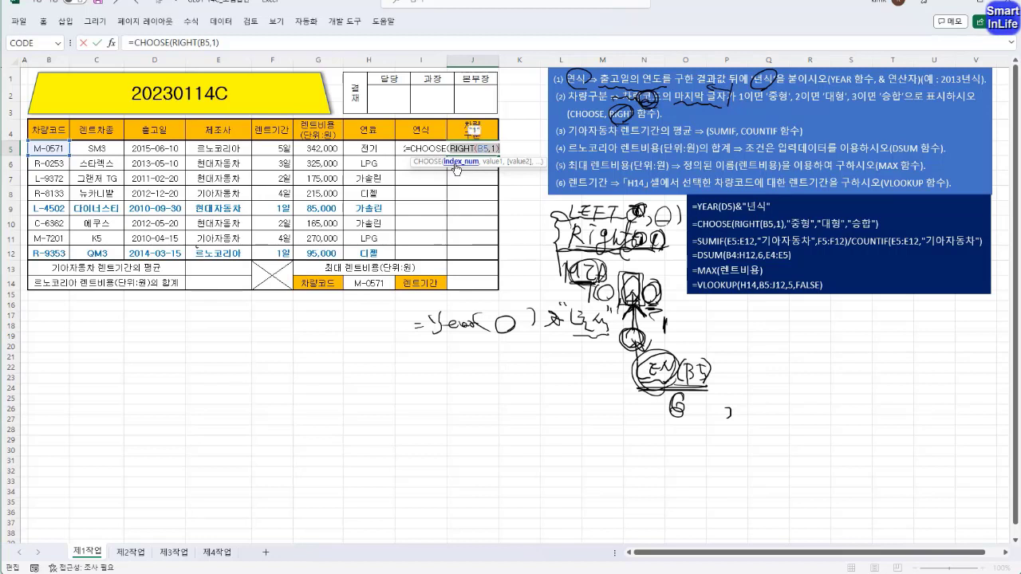
click(508, 145)
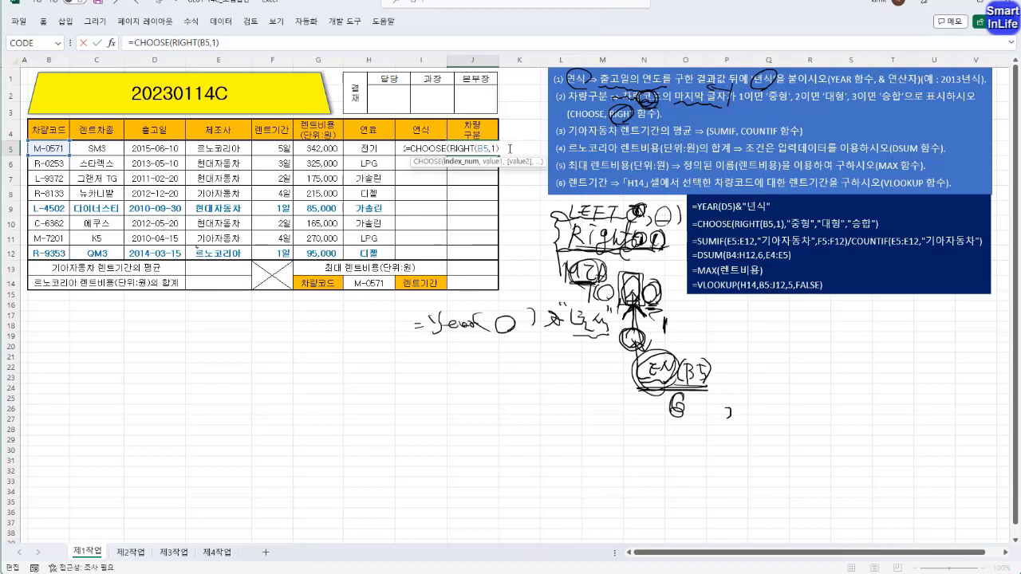
text(,)
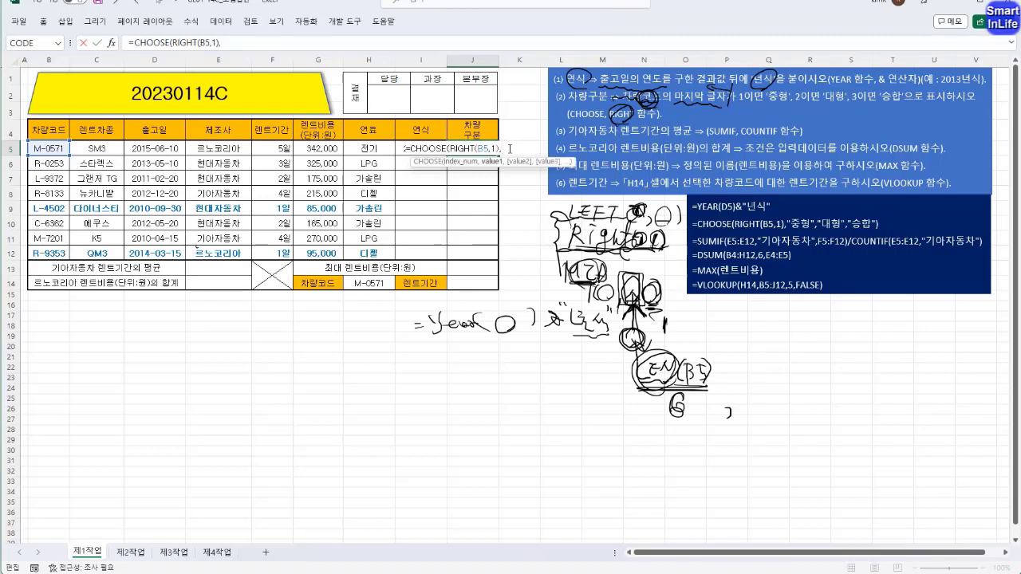
Step: Add "중형", "대형" and "승합" as the CHOOSE values in J5 and commit the formula
drag(490, 148, 465, 148)
click(514, 156)
text(중형",)
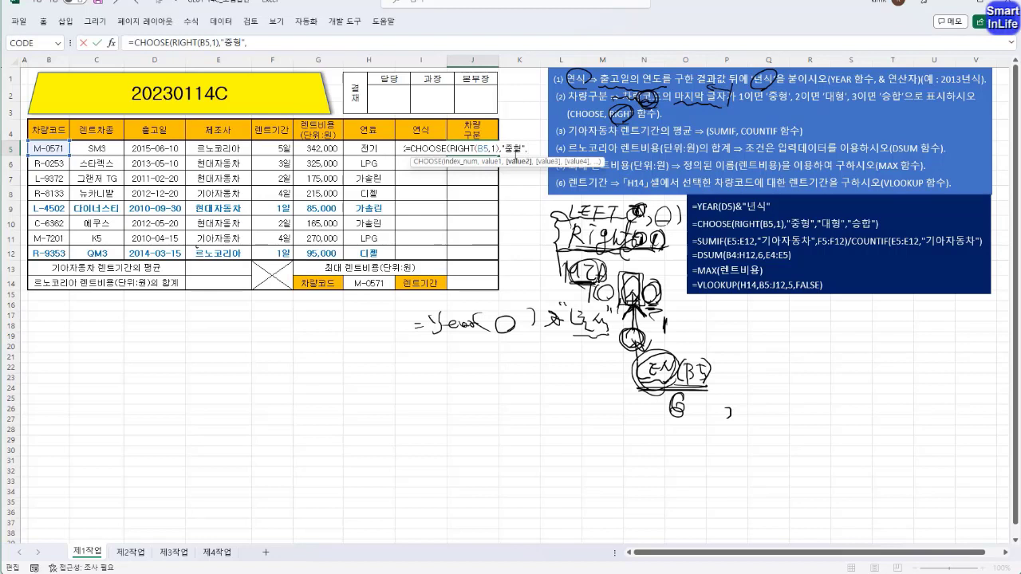
text("대형",)
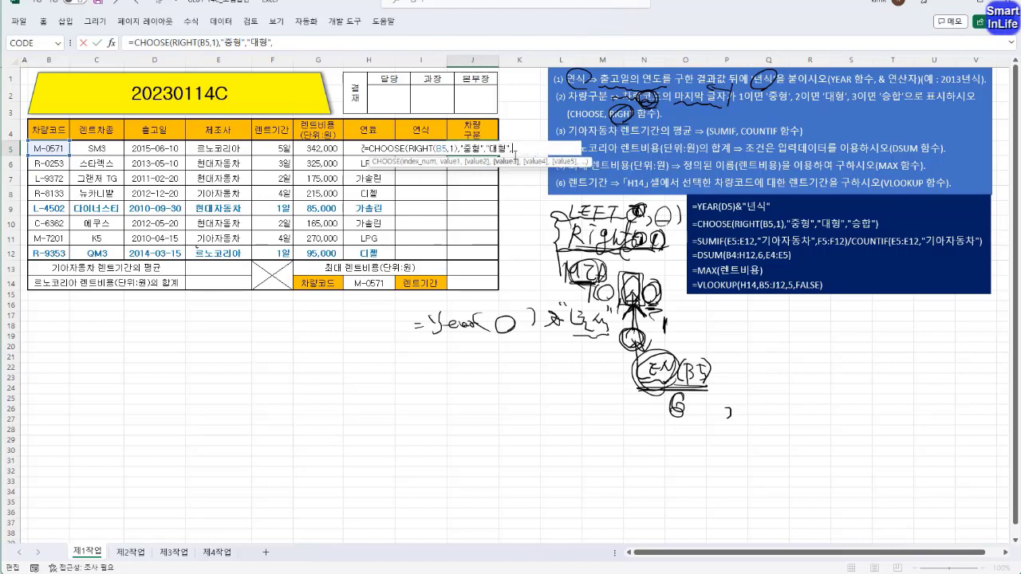
text("승합")
key(ctrl+Return)
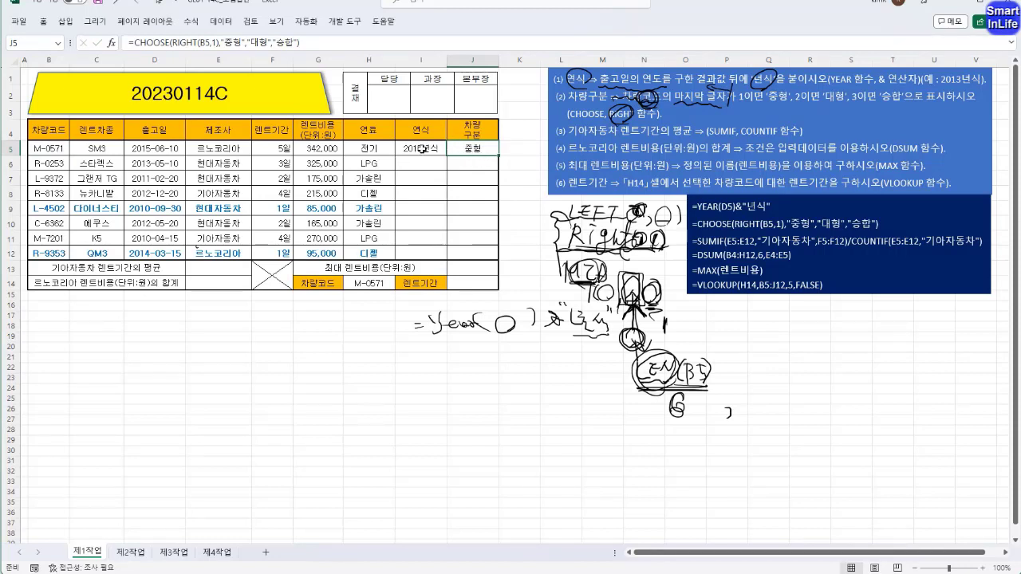
Step: Fill the I5:J5 formulas down through row 12 without copying the formatting
drag(421, 148, 495, 258)
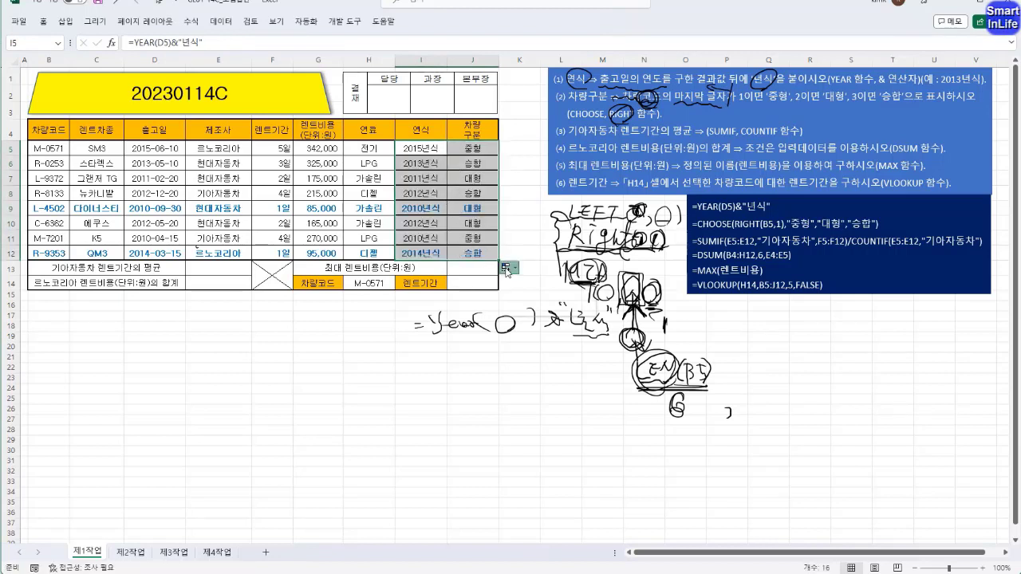
click(507, 270)
click(543, 303)
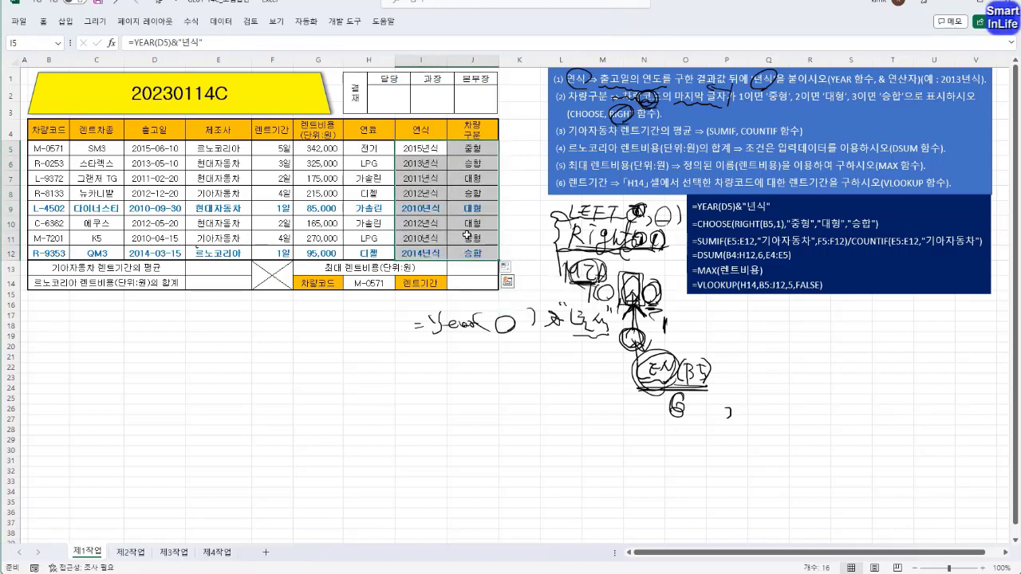
click(466, 236)
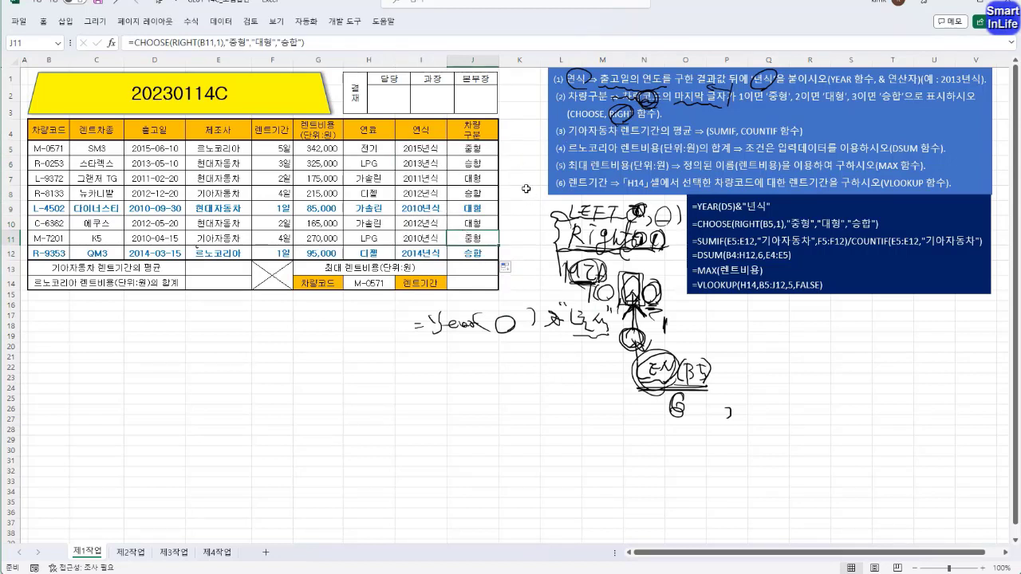
Step: Enter =LEN(B5) in the empty cell K23 to count the characters of the first vehicle code
click(516, 150)
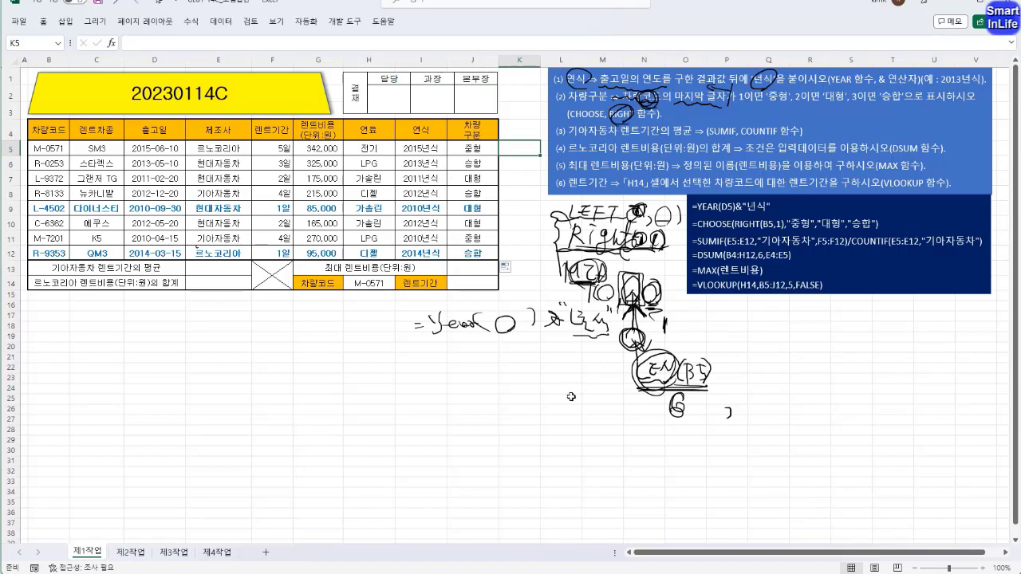
click(528, 382)
text(=)
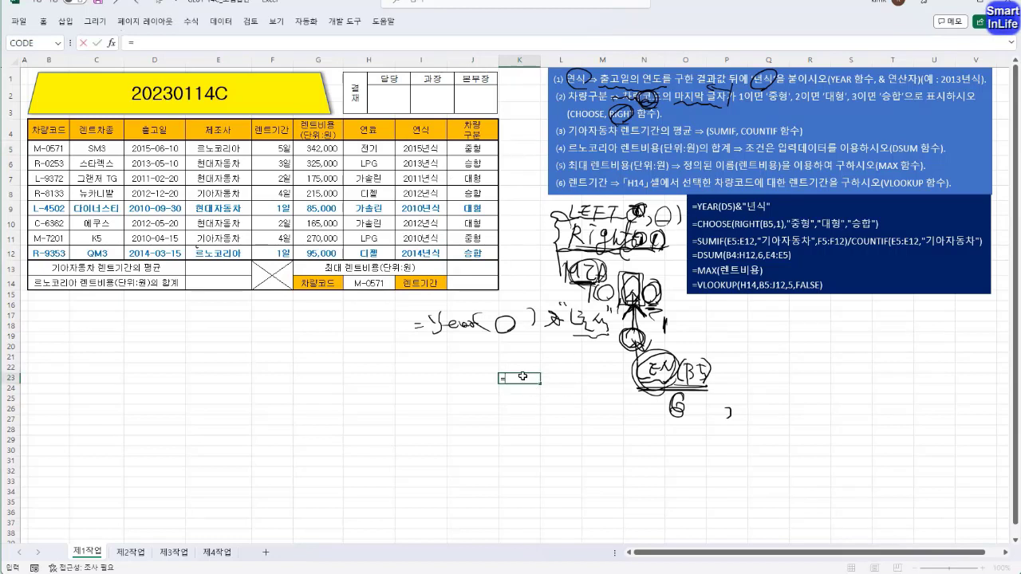
text(len)
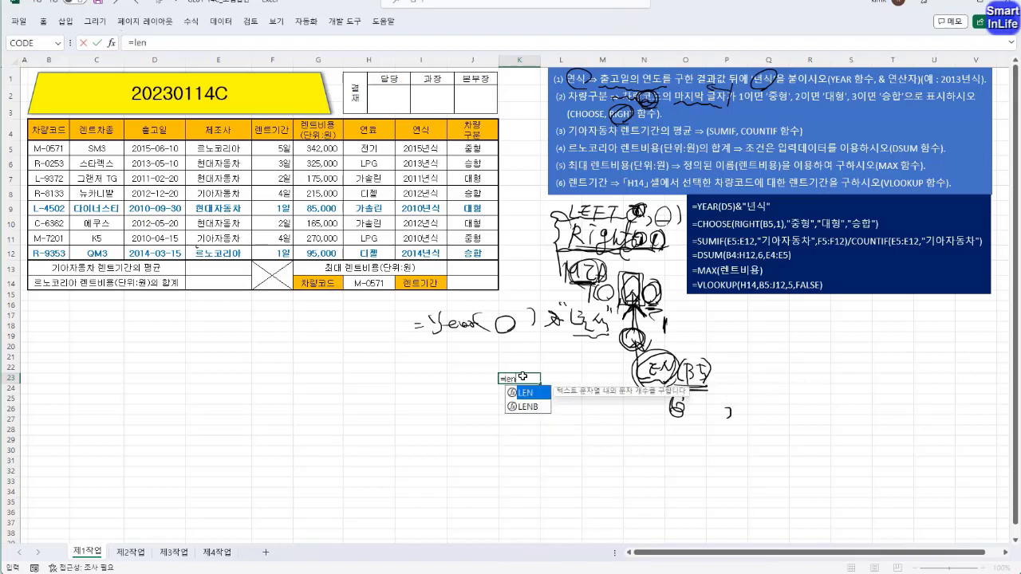
text(()
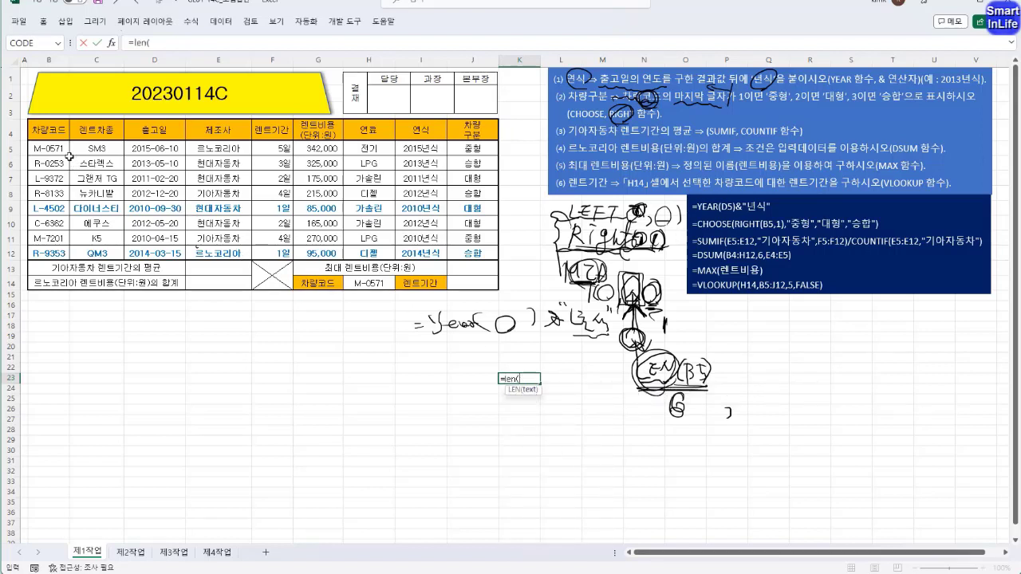
click(56, 149)
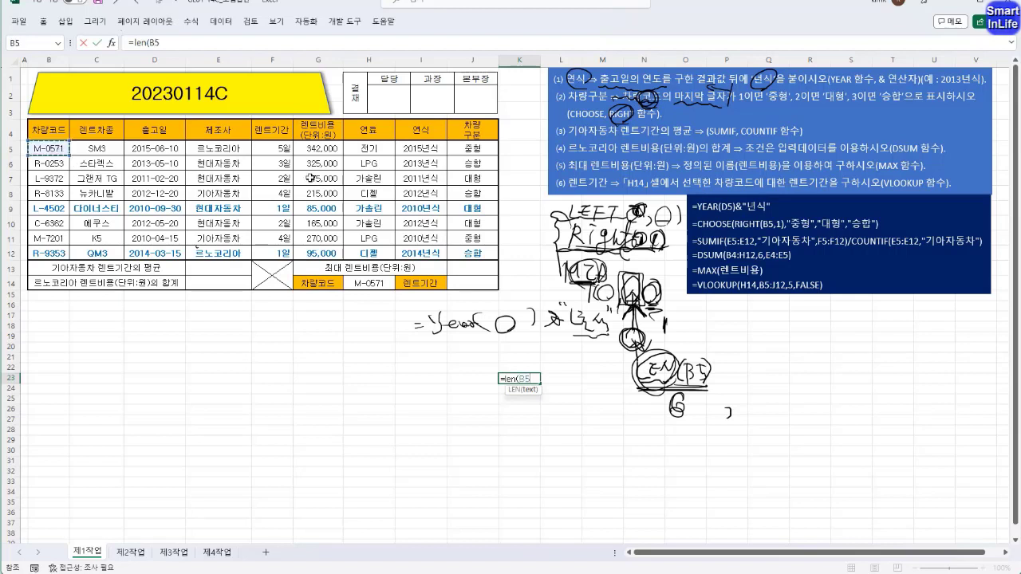
key(Return)
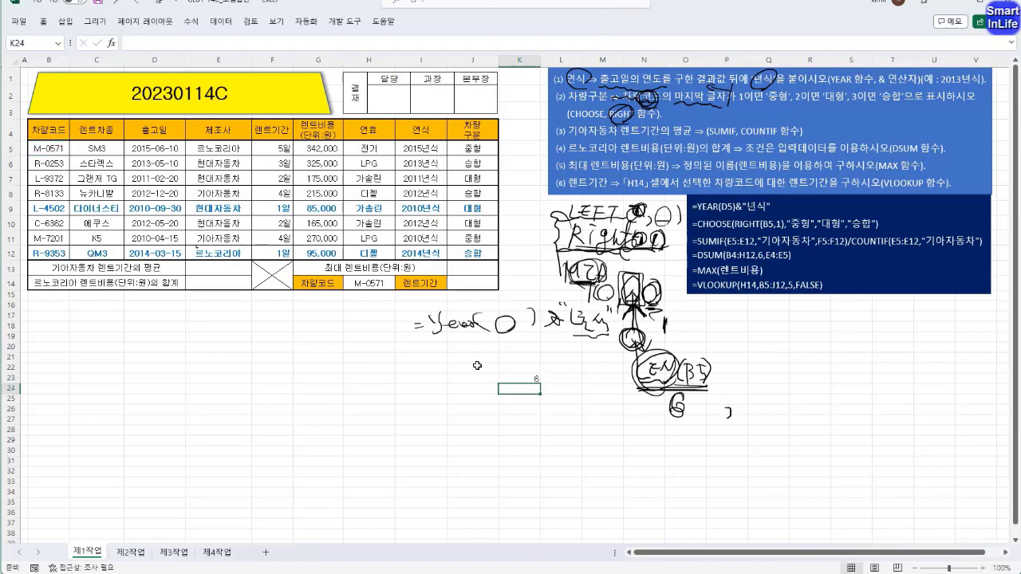
click(514, 380)
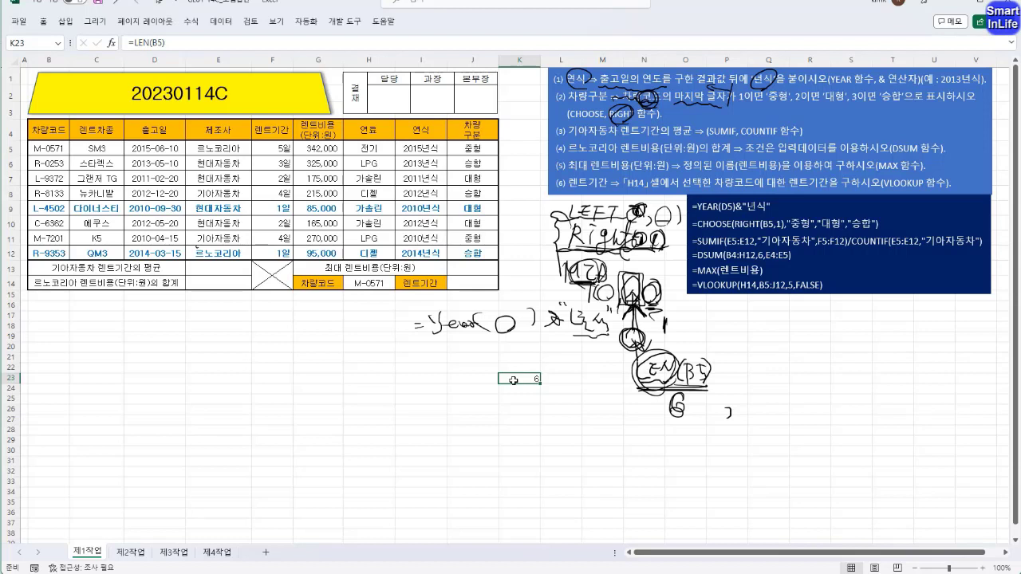
Step: Start a MID formula in K5 with the vehicle code in B5 as its text argument
click(521, 152)
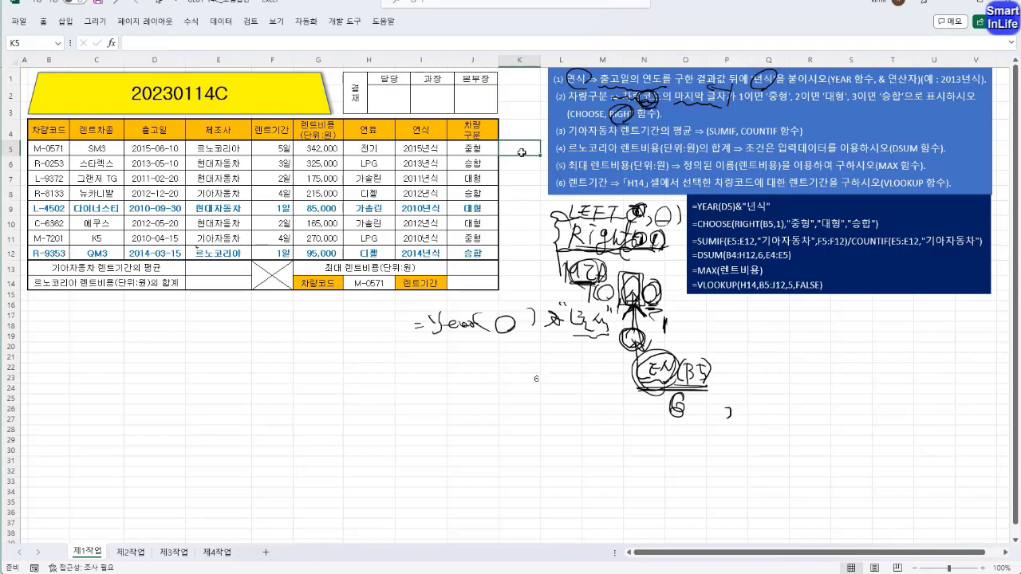
text(=mid()
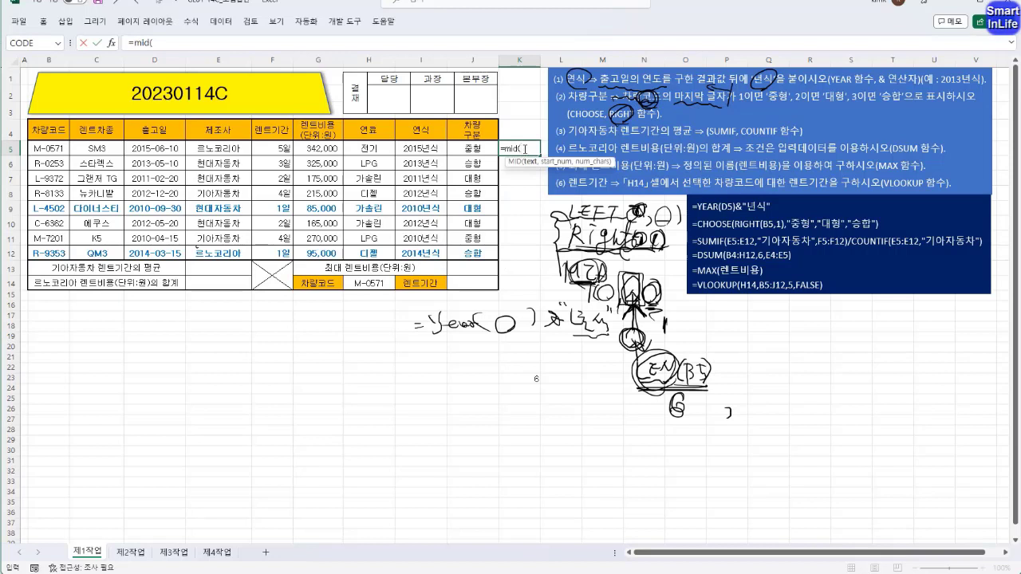
click(528, 163)
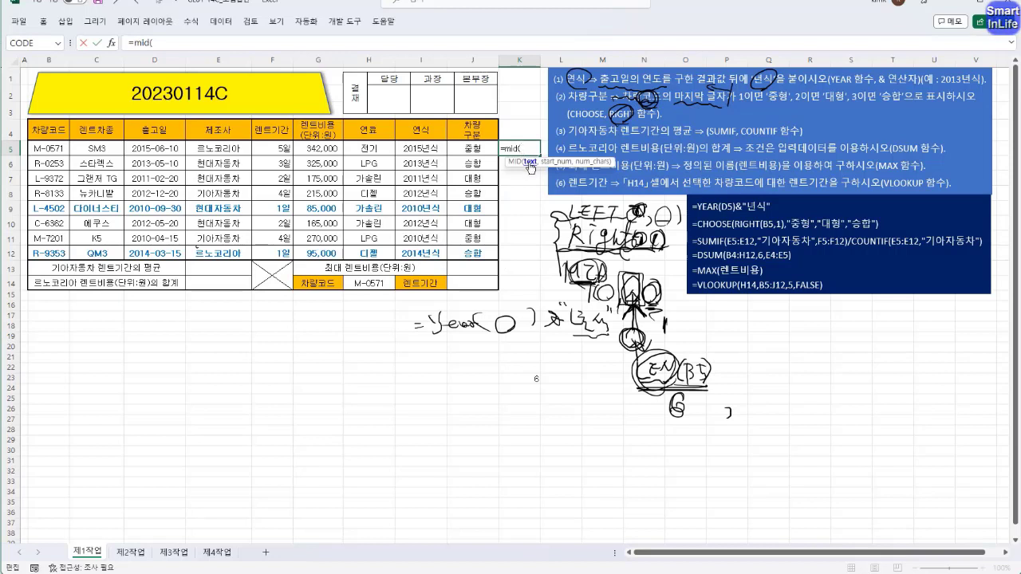
click(52, 152)
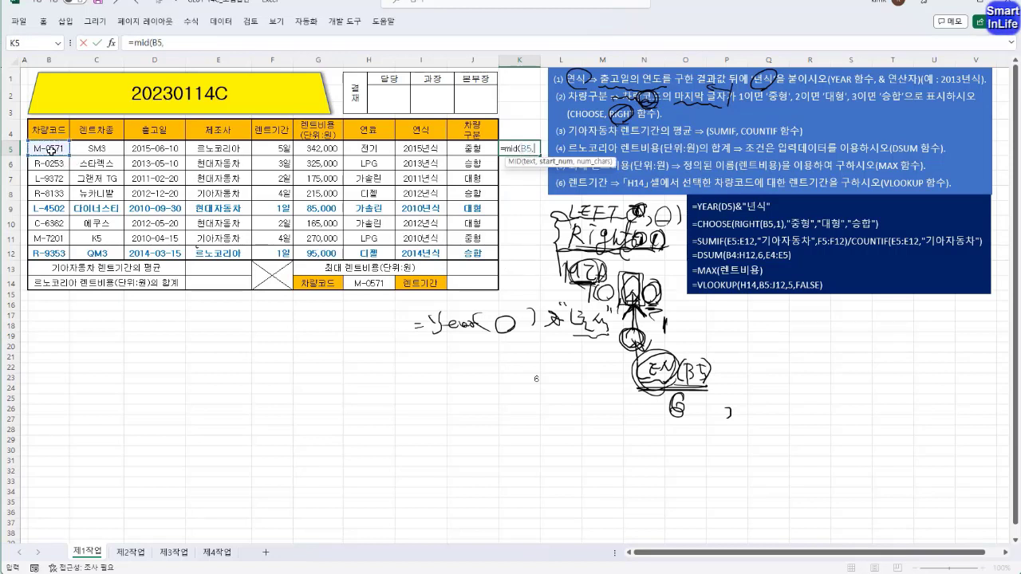
text(,)
click(200, 43)
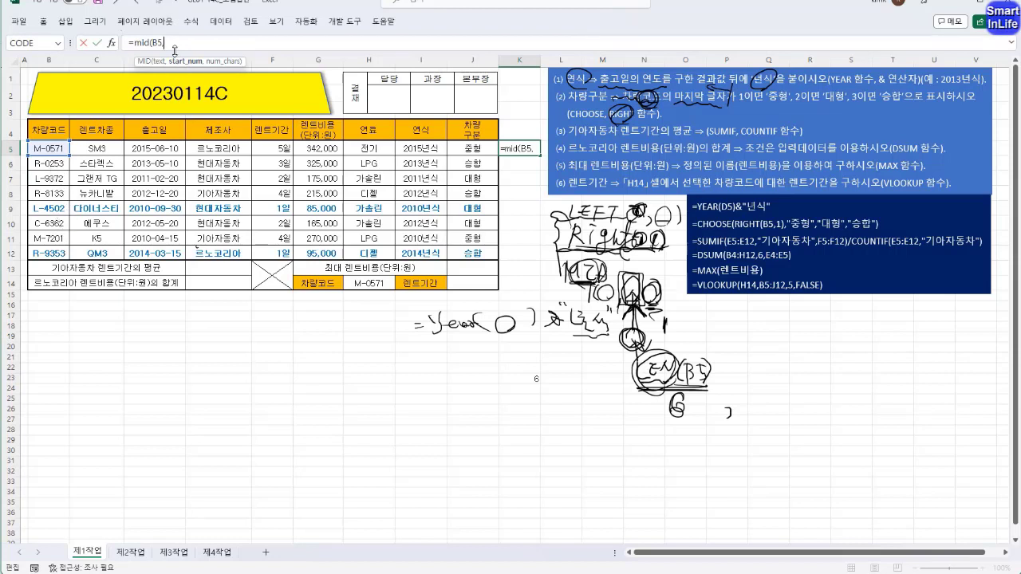
Step: Complete the K5 formula as =MID(B5,LEN(B5),1), using the code's length as the start position, and commit it
text(len()
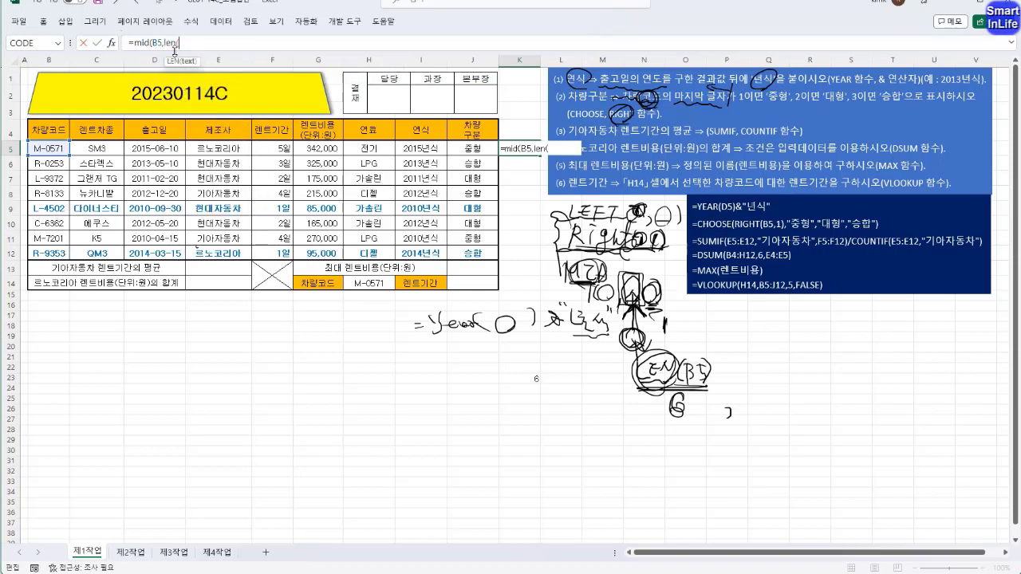
click(37, 149)
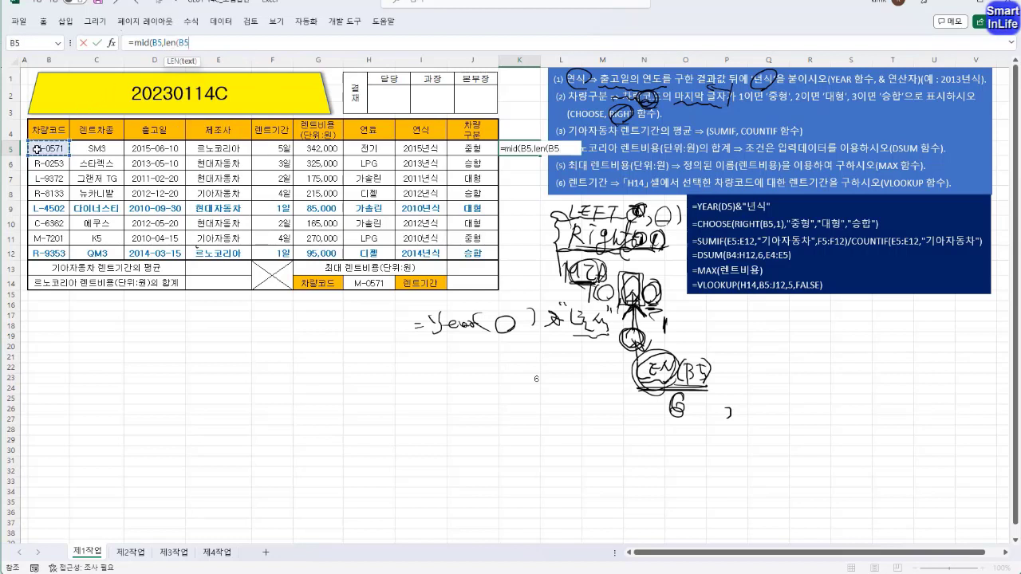
text())
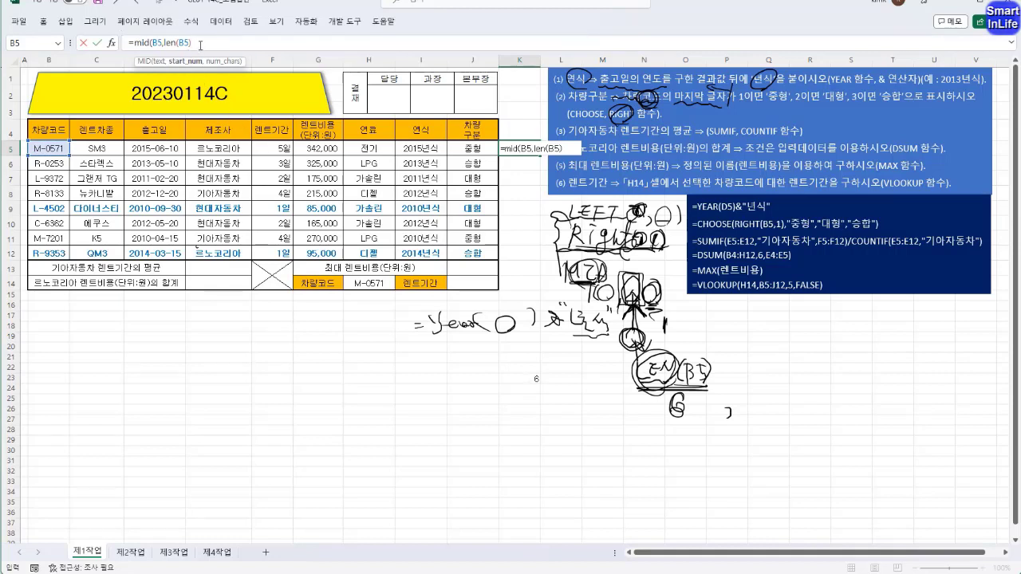
text(,)
text(1))
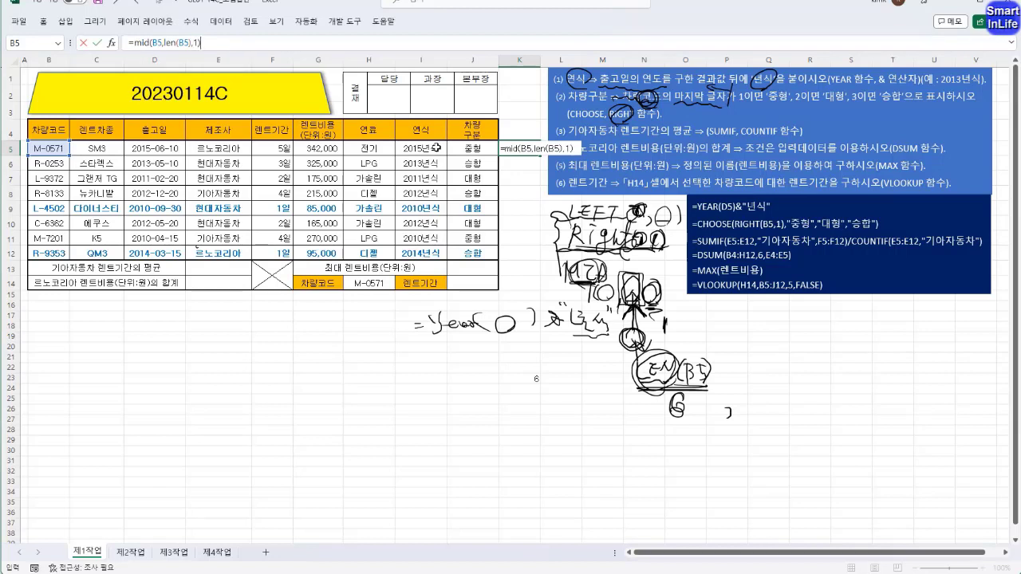
key(Return)
click(517, 150)
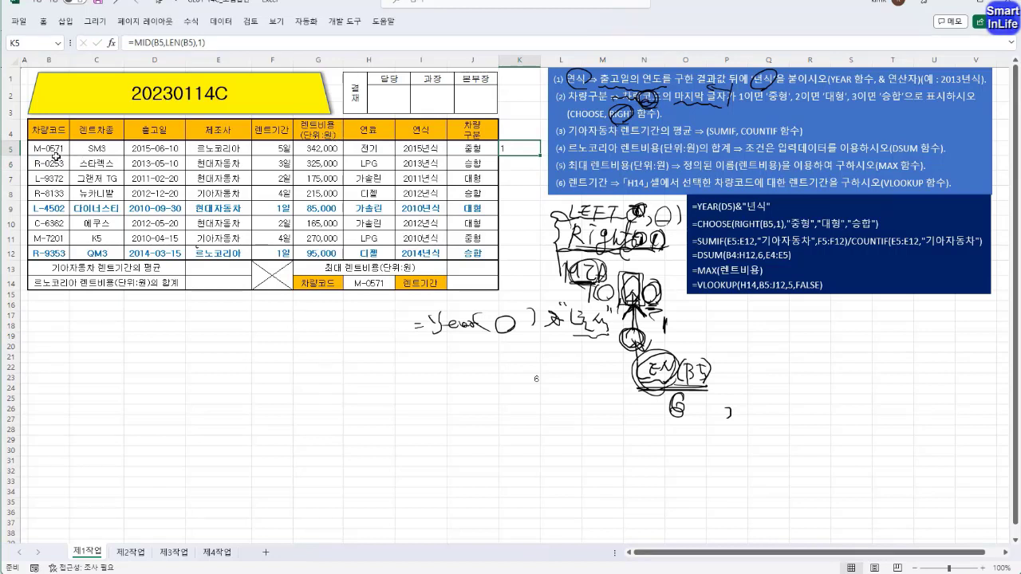
Step: Wrap the K5 formula in CHOOSE so it reads =CHOOSE(MID(B5,LEN(B5),1),"중형","대형","승합"), and commit it
drag(55, 155, 57, 252)
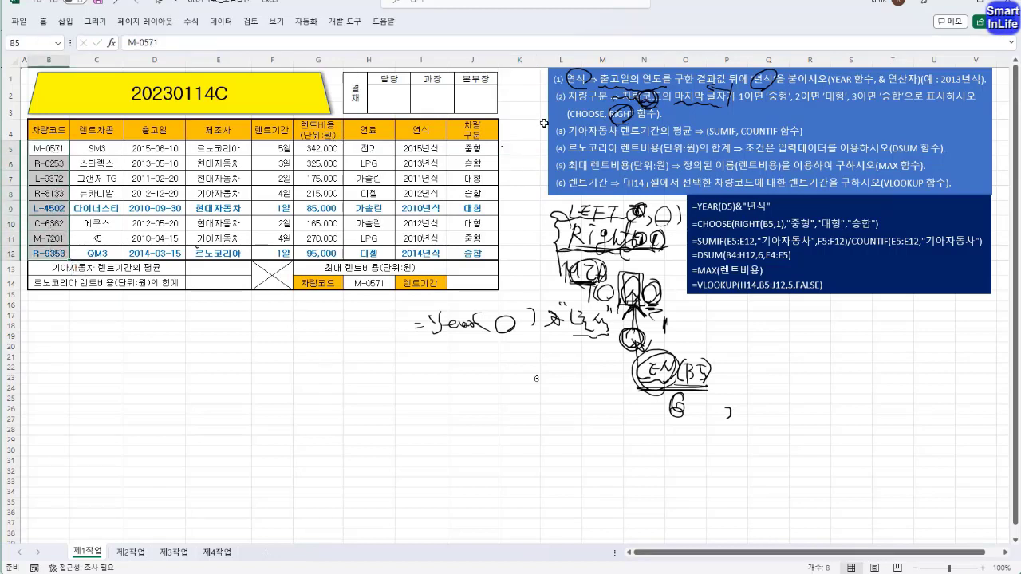
click(515, 148)
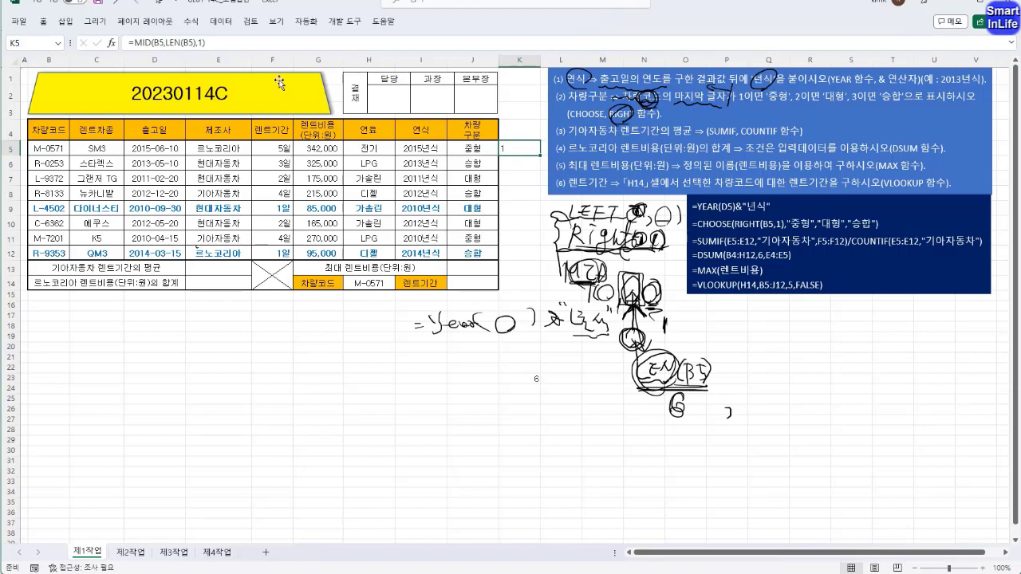
click(135, 42)
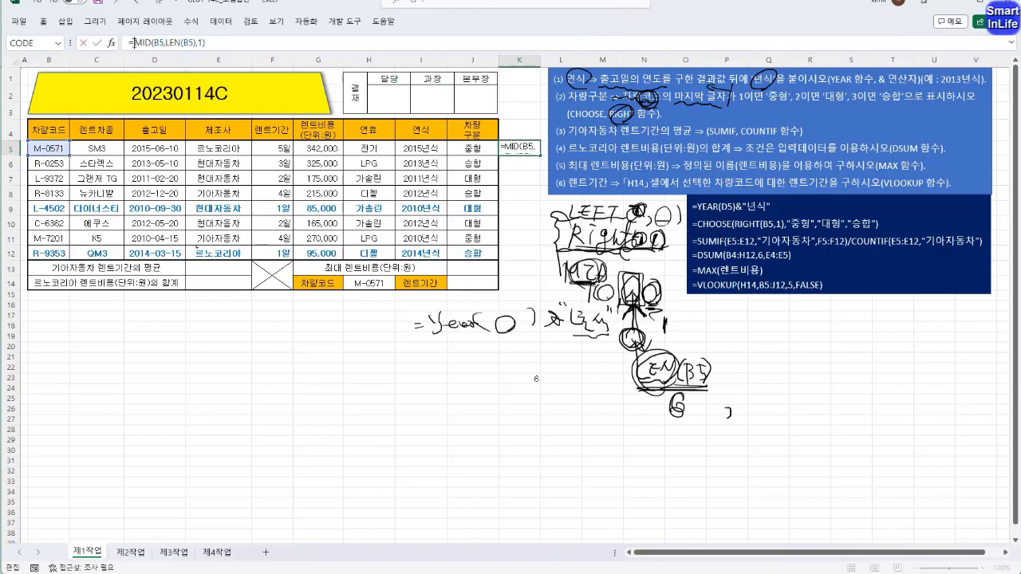
text(CHOOSE()
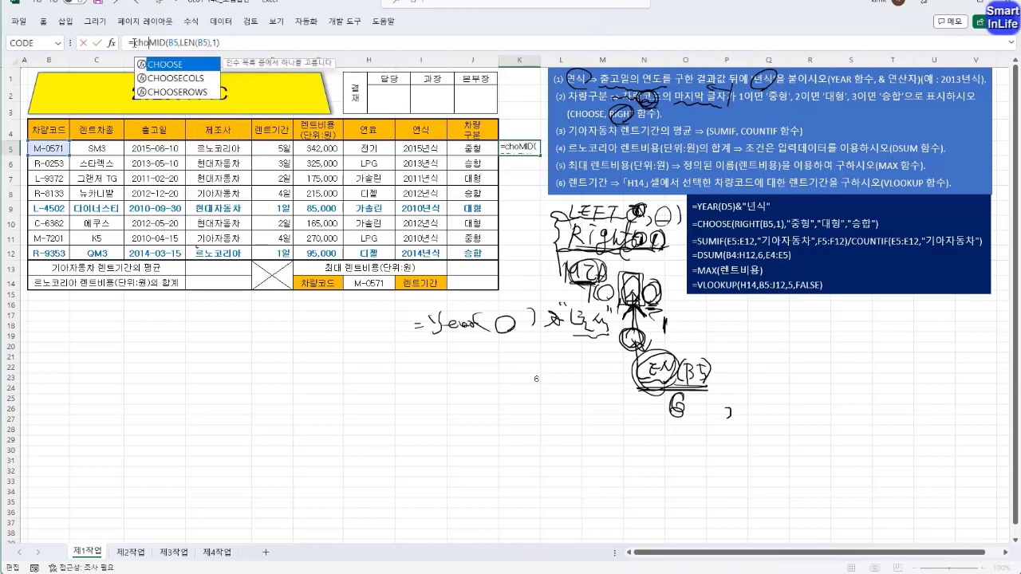
key(End)
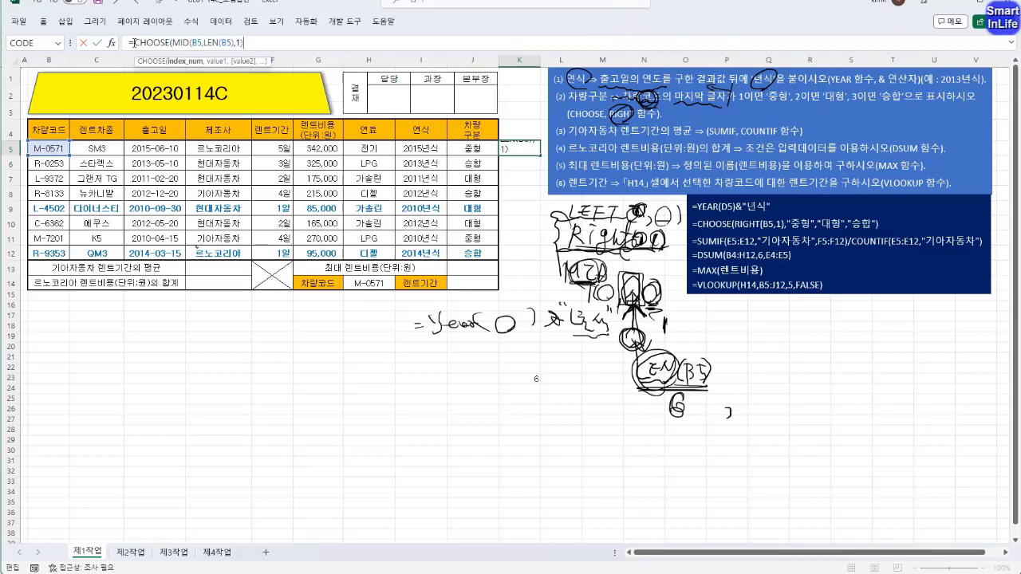
text(,)
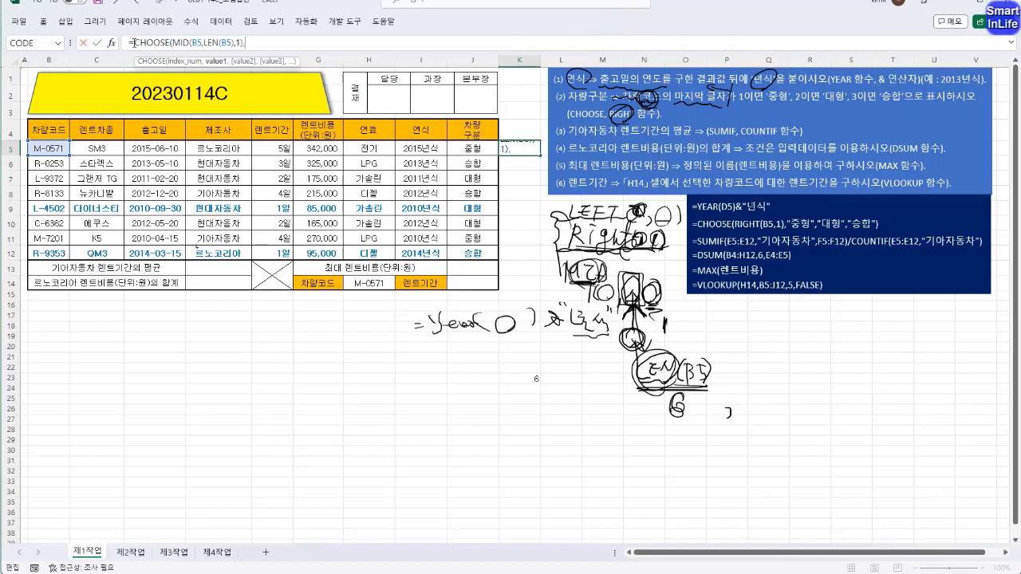
text("중형",)
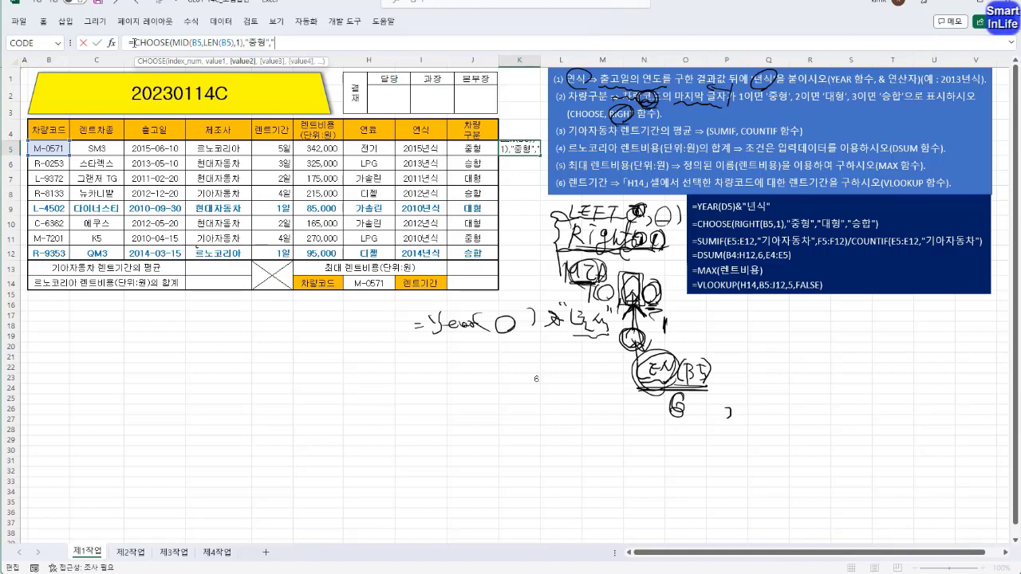
text("대형",)
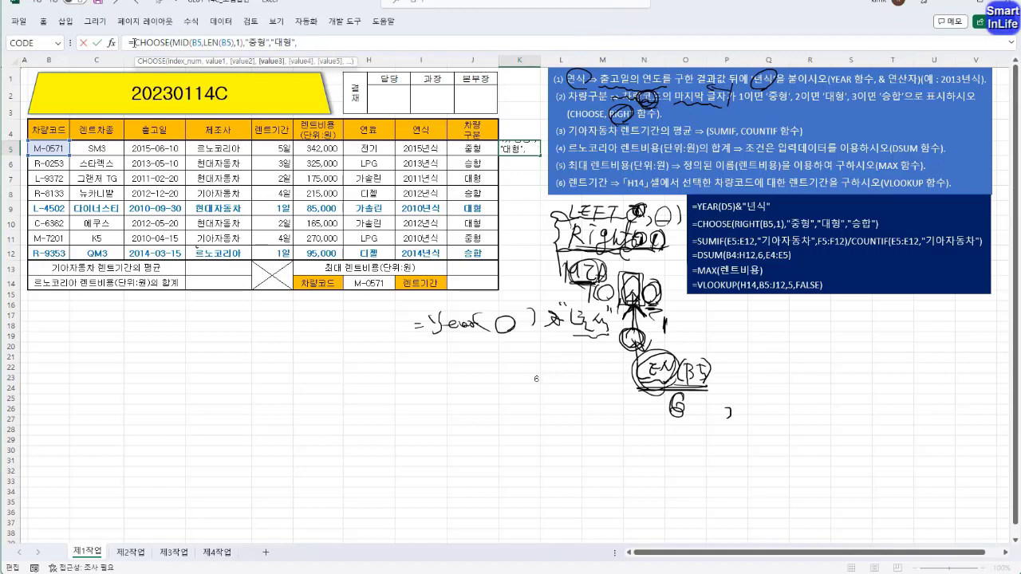
text("승)
text(")
key(Return)
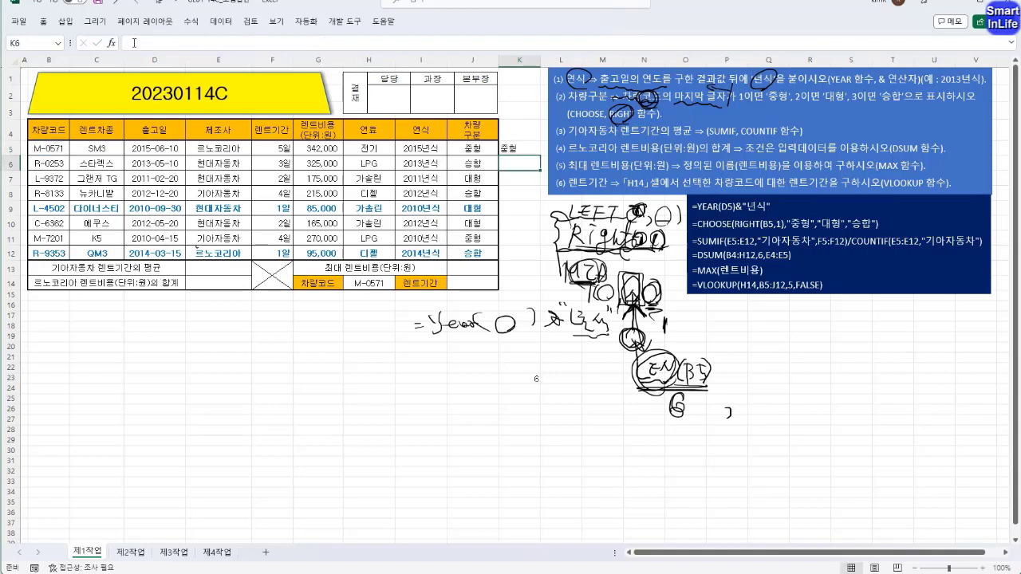
Step: Compare the category formulas in J5 and K5 and examine the '중형' condition in instruction (2)
click(472, 151)
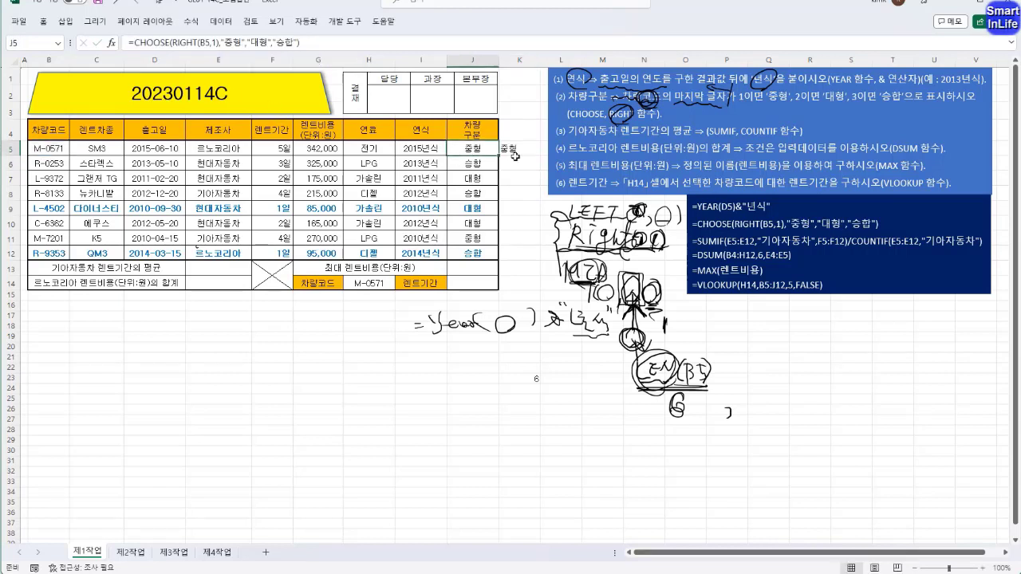
click(520, 150)
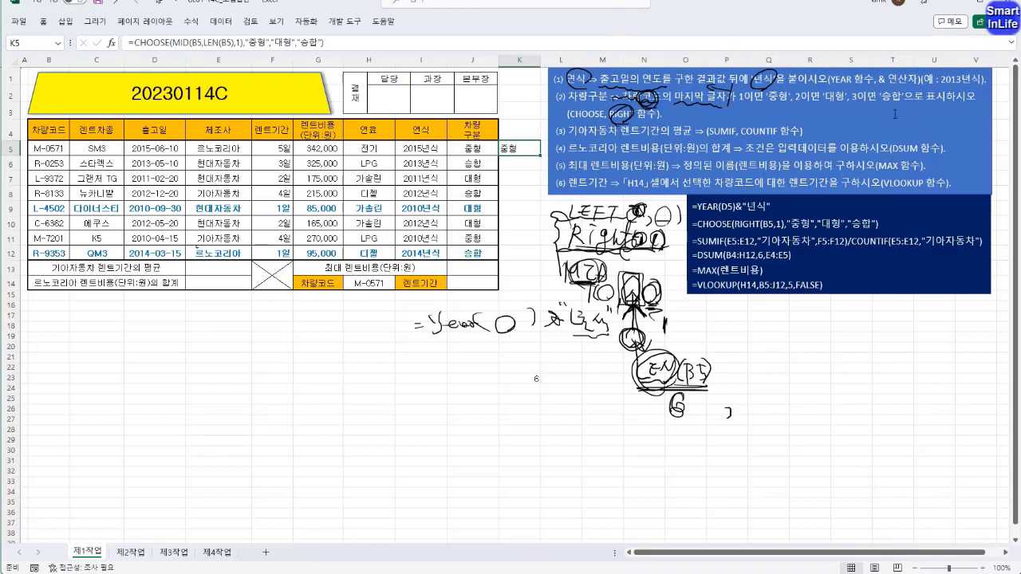
click(768, 100)
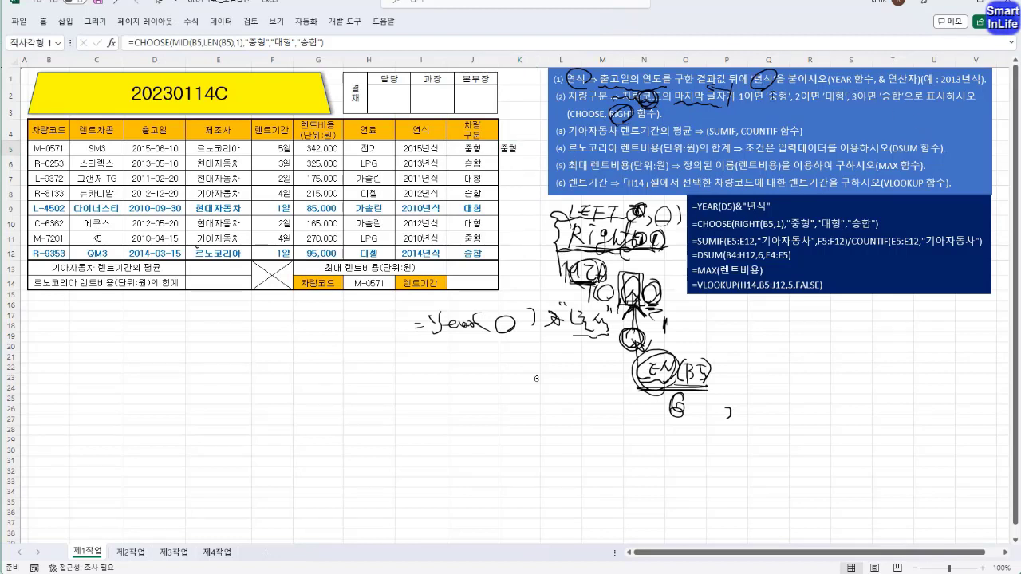
drag(766, 96, 789, 98)
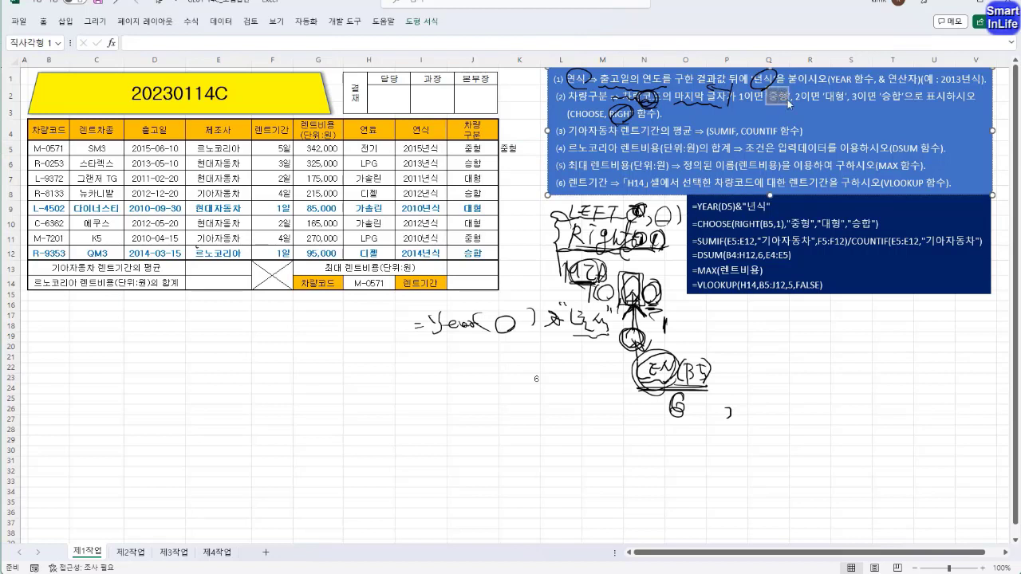
click(519, 147)
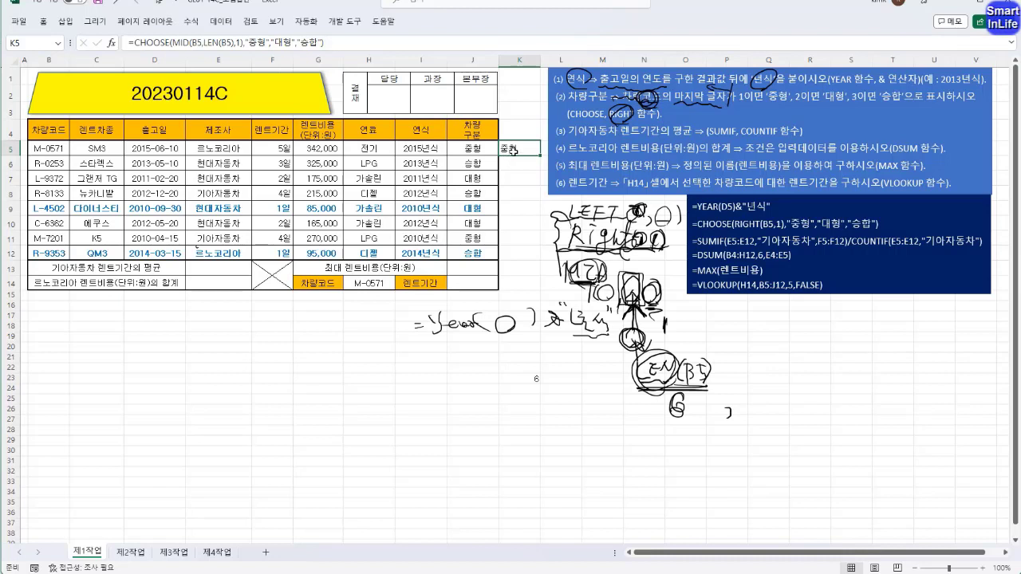
Step: Start a SUMIF formula in E13 with the manufacturer range E5:E12 and the criterion "기아자동차"
click(189, 270)
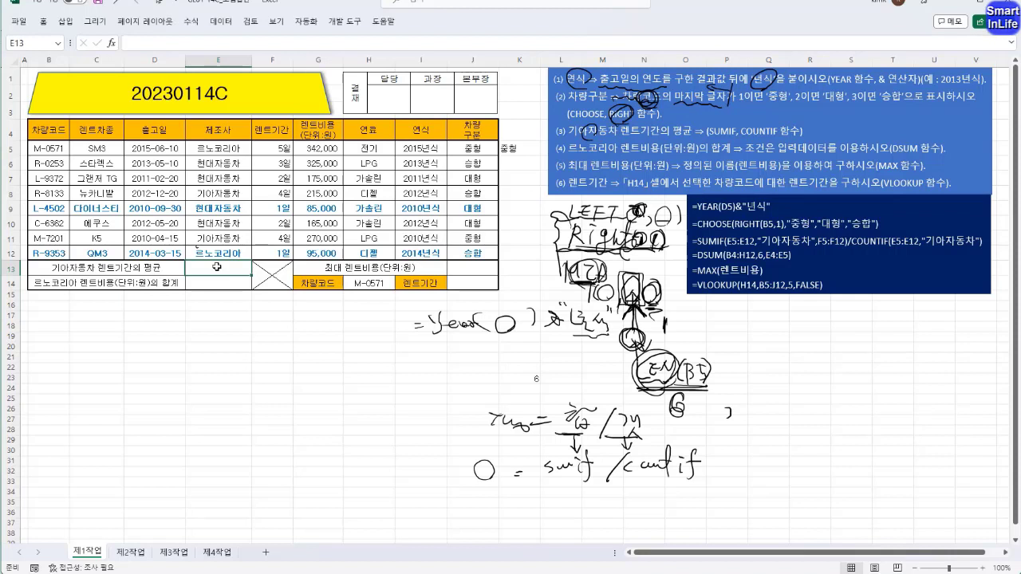
text(=sum)
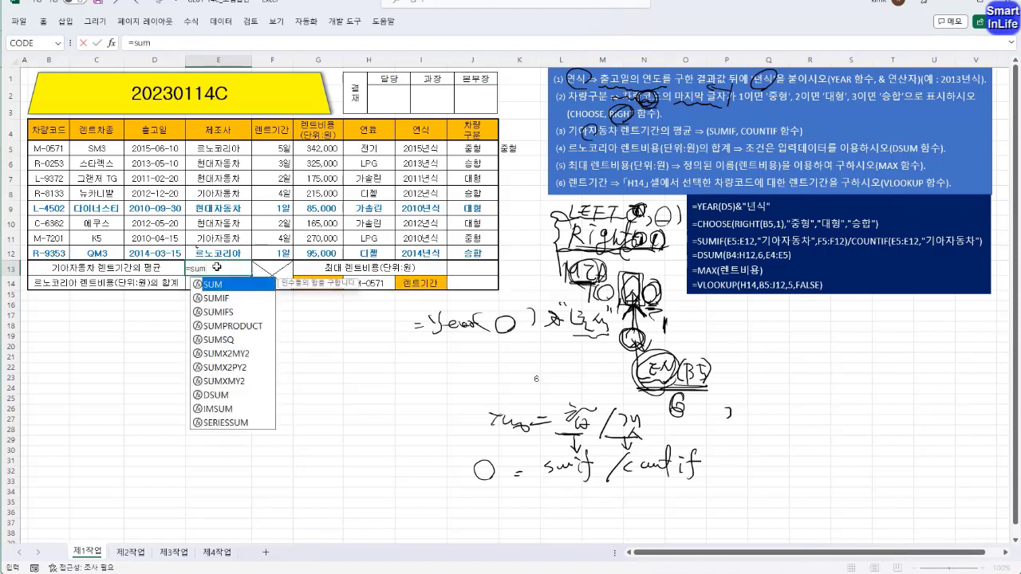
text(if()
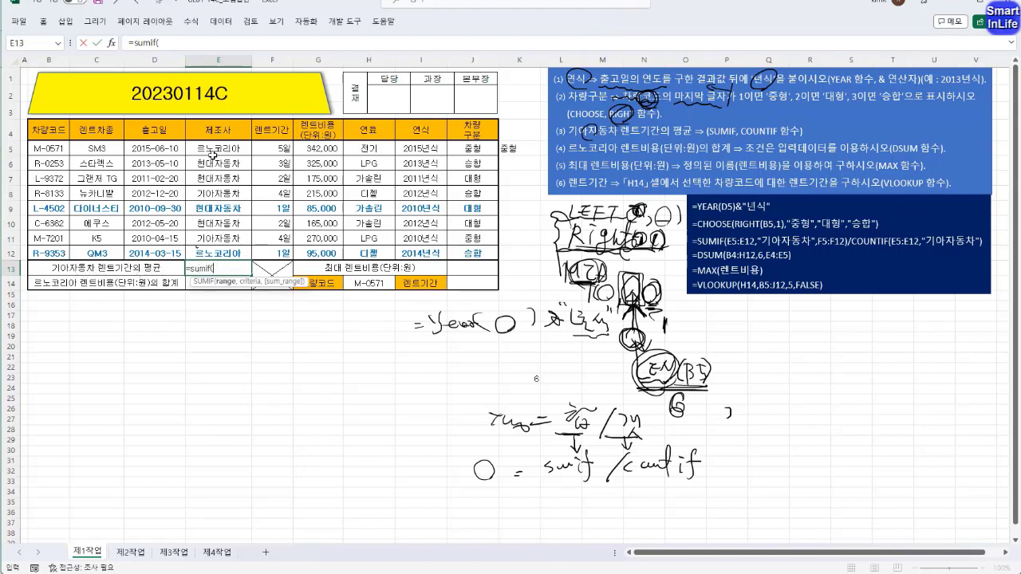
drag(209, 154, 225, 252)
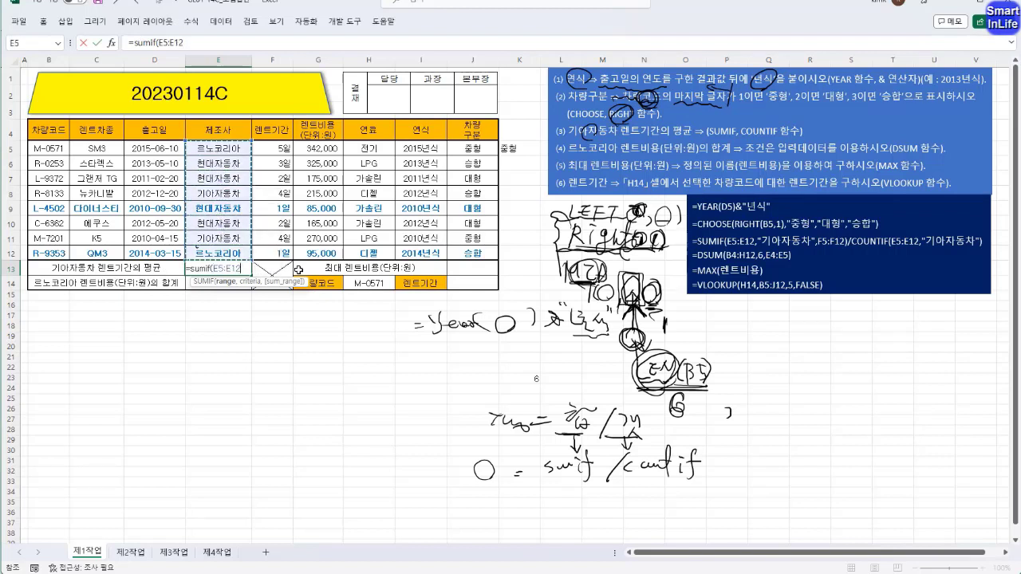
text(,)
text(기아자)
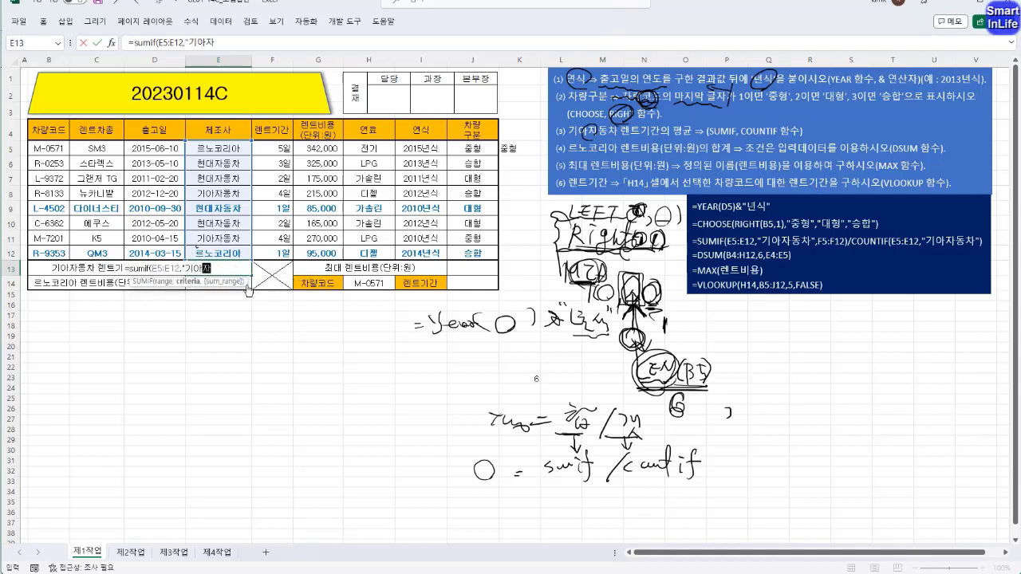
text(동차",)
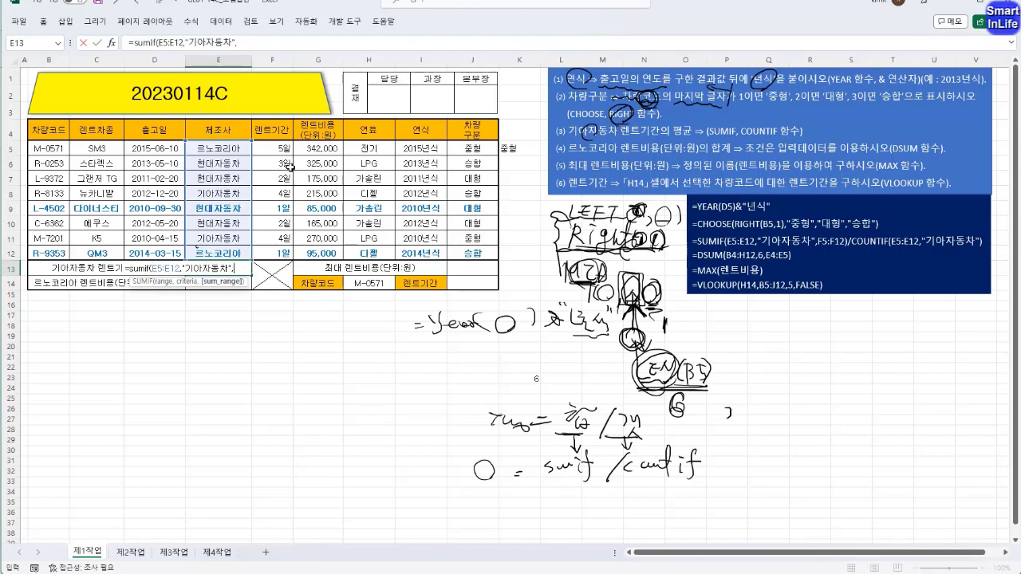
Step: Complete the SUMIF with the rental-period range F5:F12 as its sum range and divide it by a COUNTIF function
drag(278, 149, 276, 253)
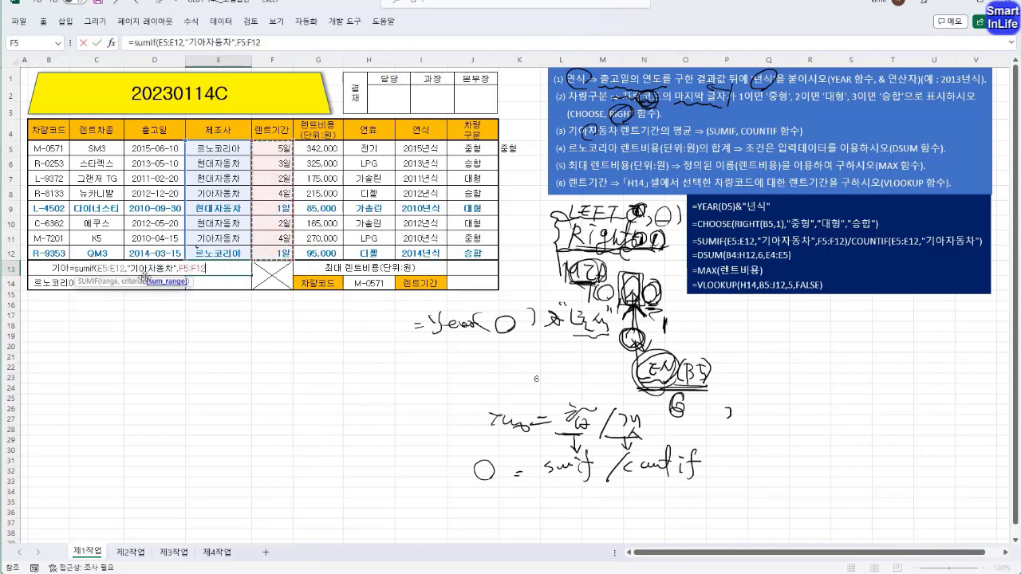
key(F2)
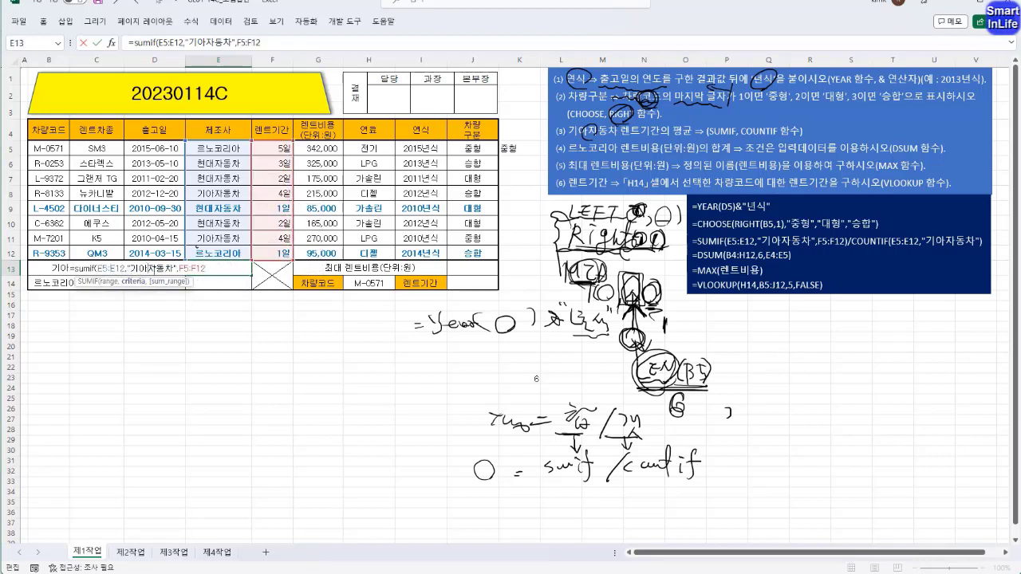
click(198, 269)
text())
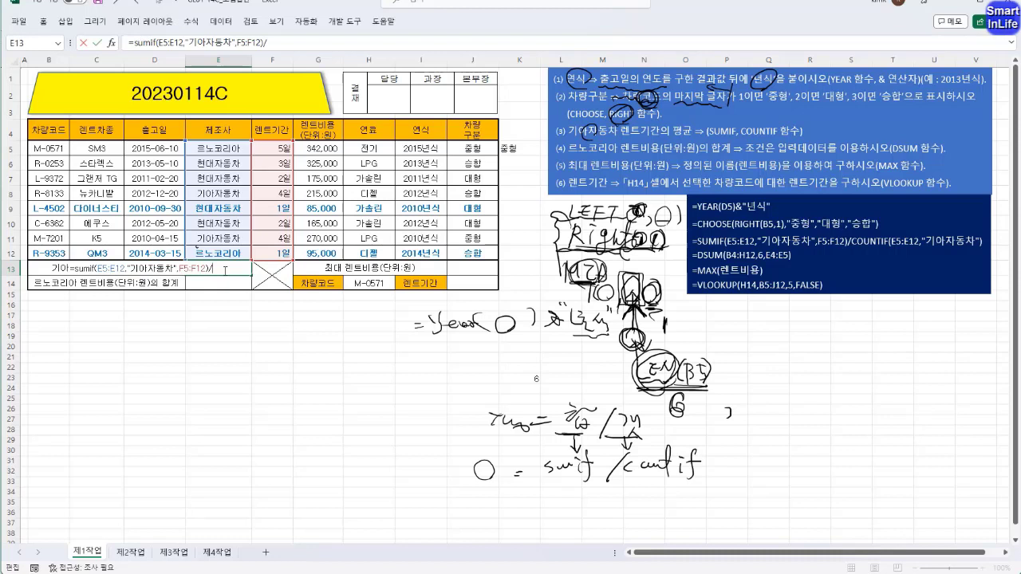
text(/countif)
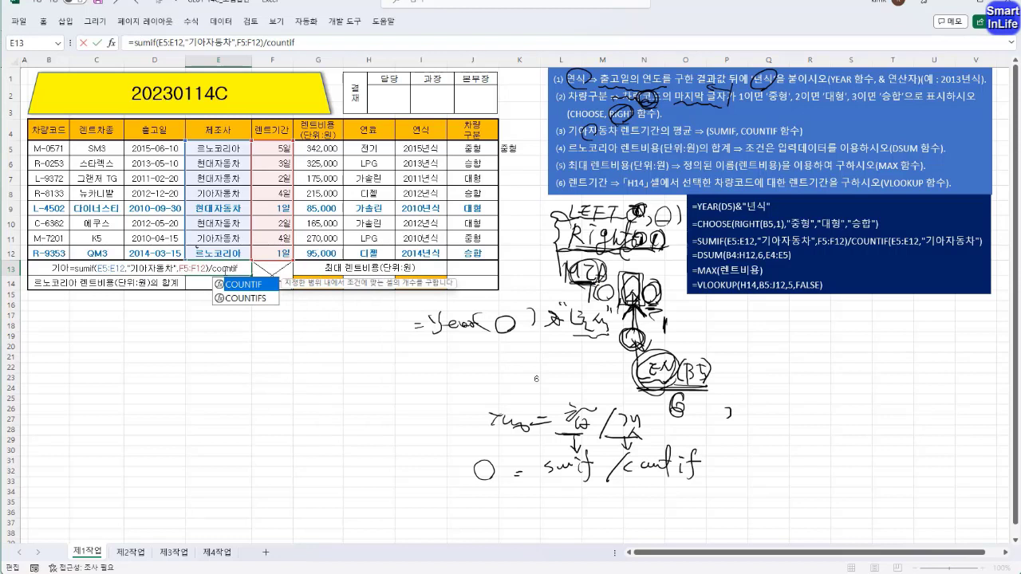
key(Tab)
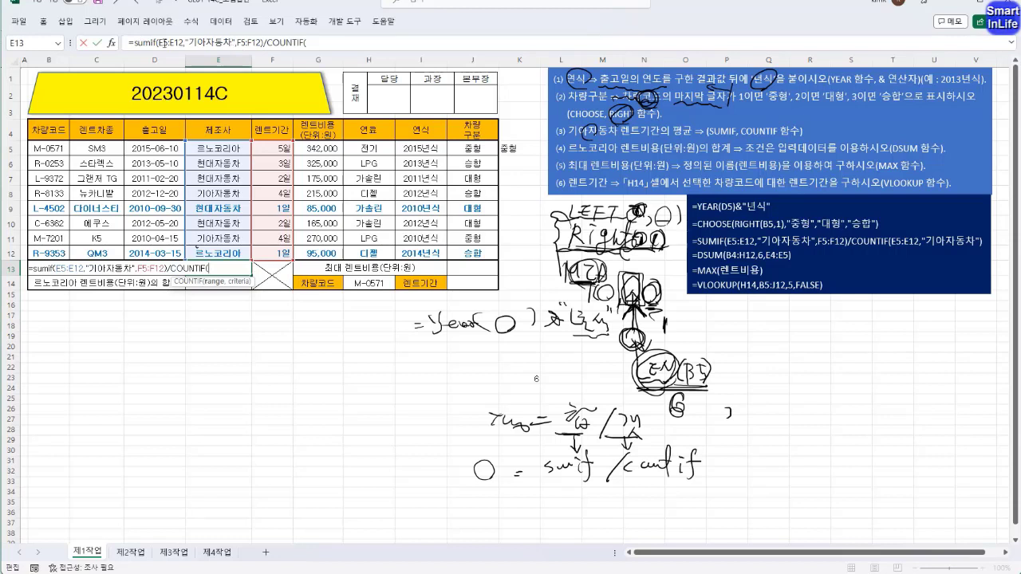
Step: Copy the SUMIF range and criterion arguments into the COUNTIF function of the E13 formula
drag(158, 42, 233, 42)
key(ctrl+c)
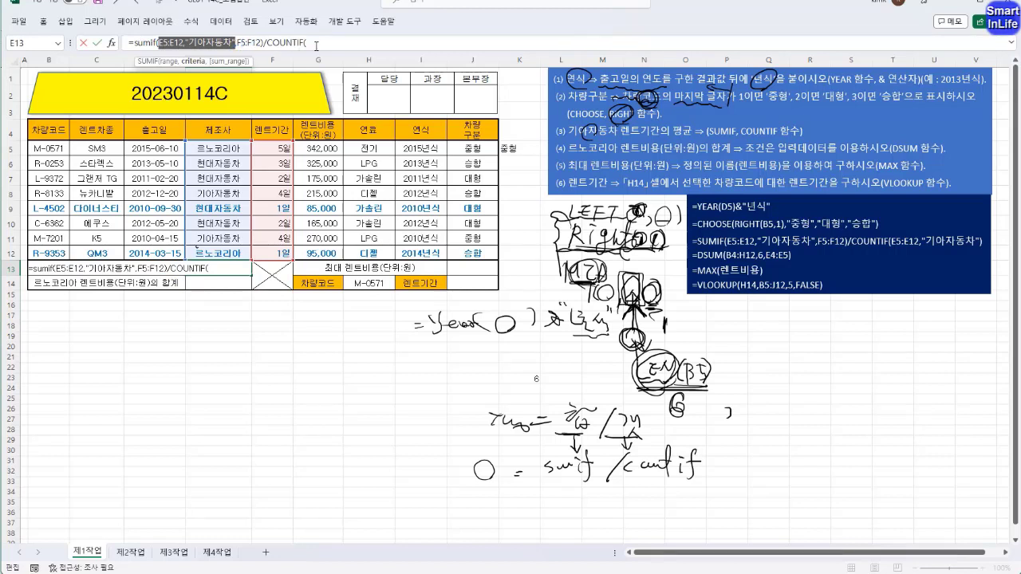
click(308, 42)
key(ctrl+v)
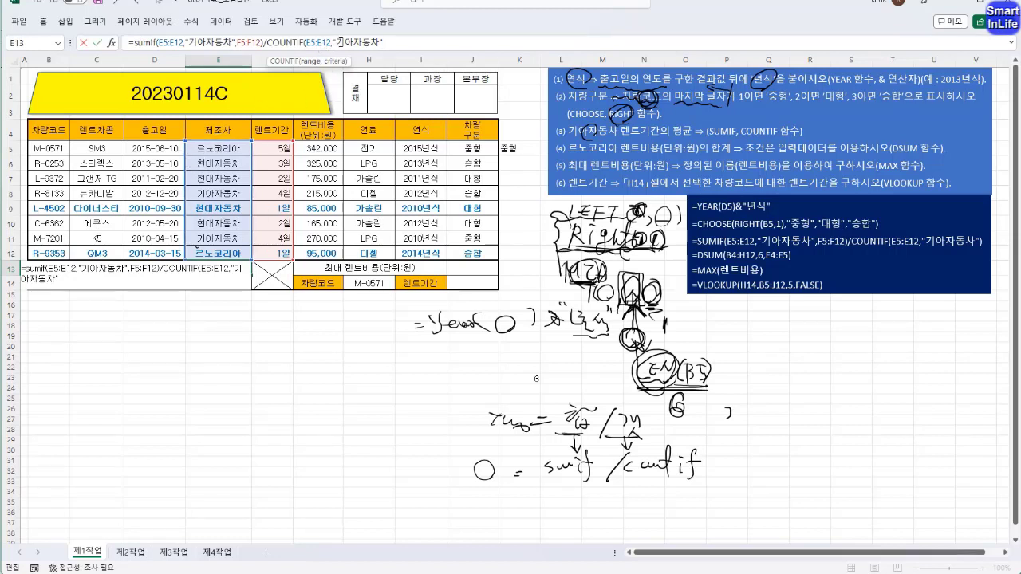
Step: Re-enter the COUNTIF arguments as the range E5:E12 and the criterion "기아자동차", and commit the E13 formula
drag(393, 43, 308, 40)
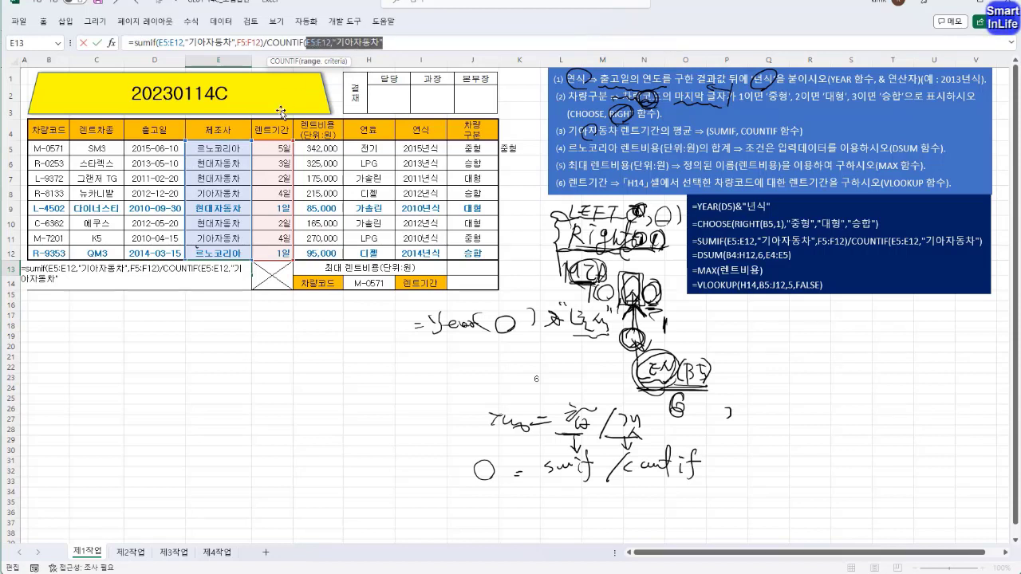
drag(225, 148, 235, 251)
text(,")
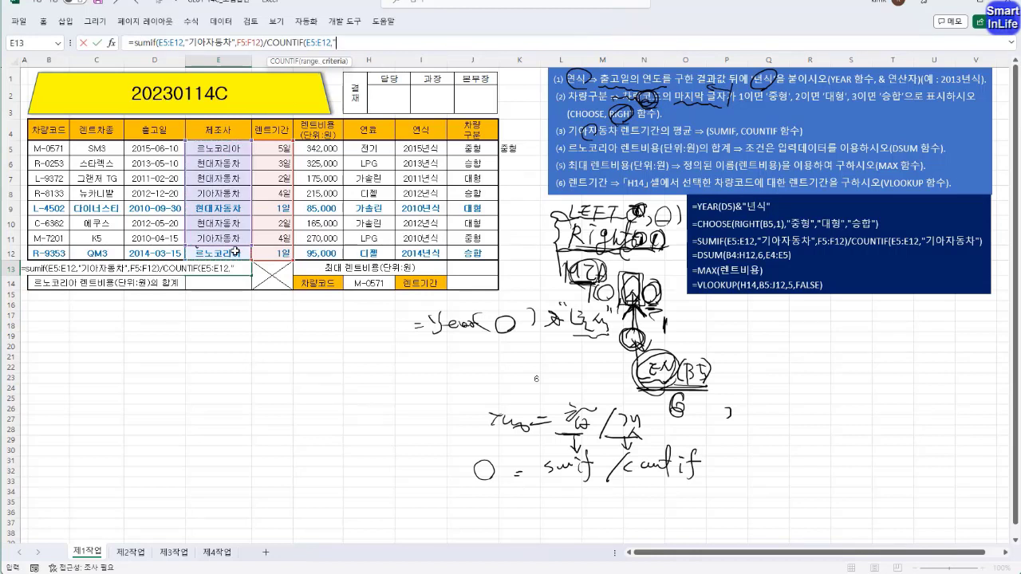
text(기아자)
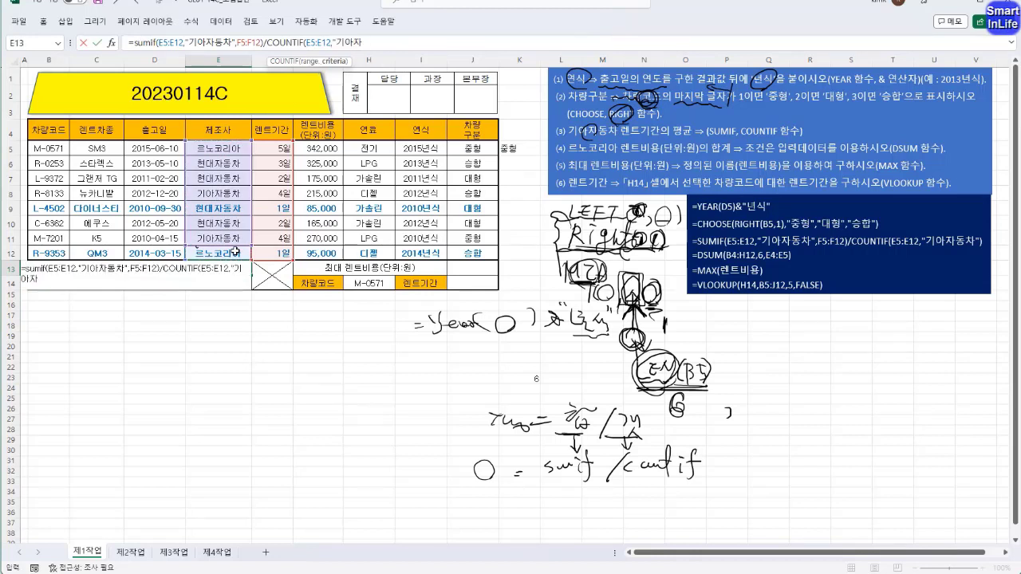
text(동차"))
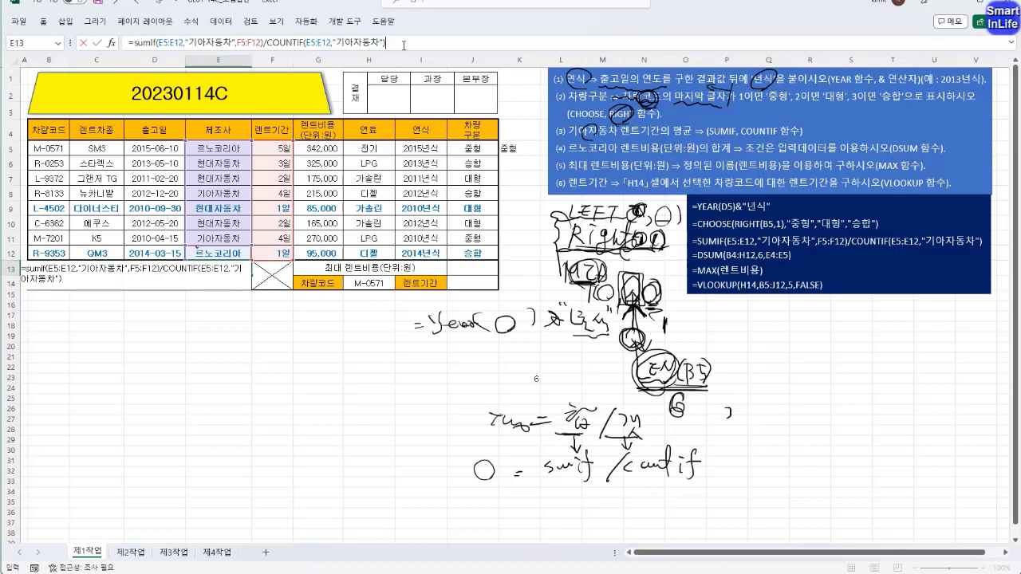
key(Return)
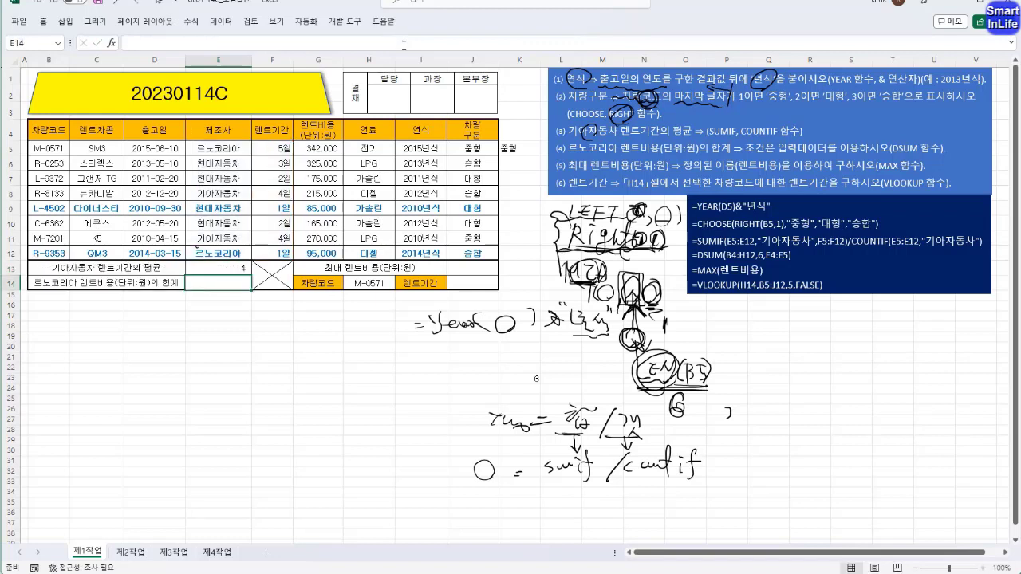
Step: Check the average in E13 against the rental periods of the 기아자동차 rows and review its formula
click(238, 269)
drag(230, 233, 273, 238)
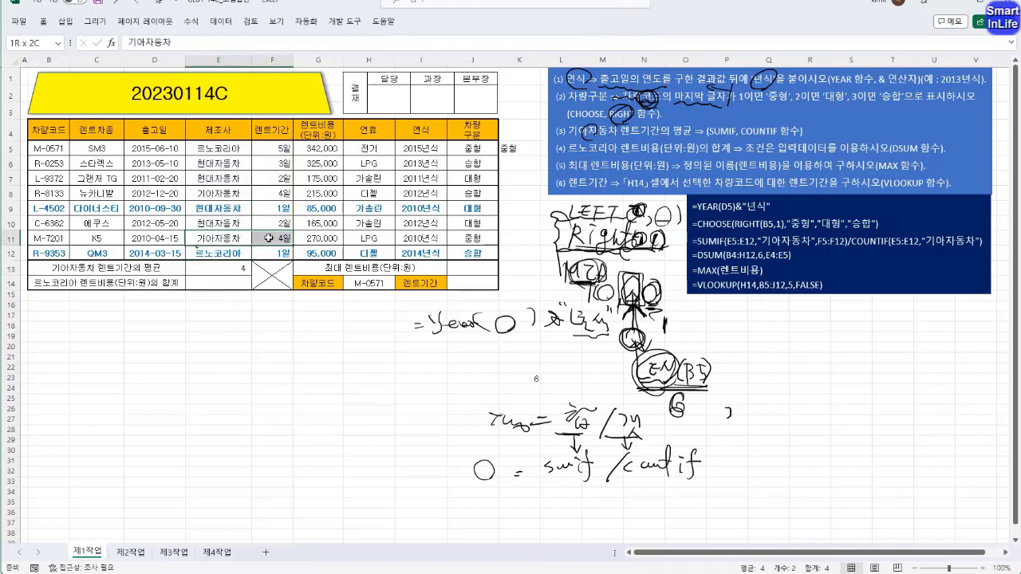
ctrl+click(251, 191)
drag(251, 190, 276, 194)
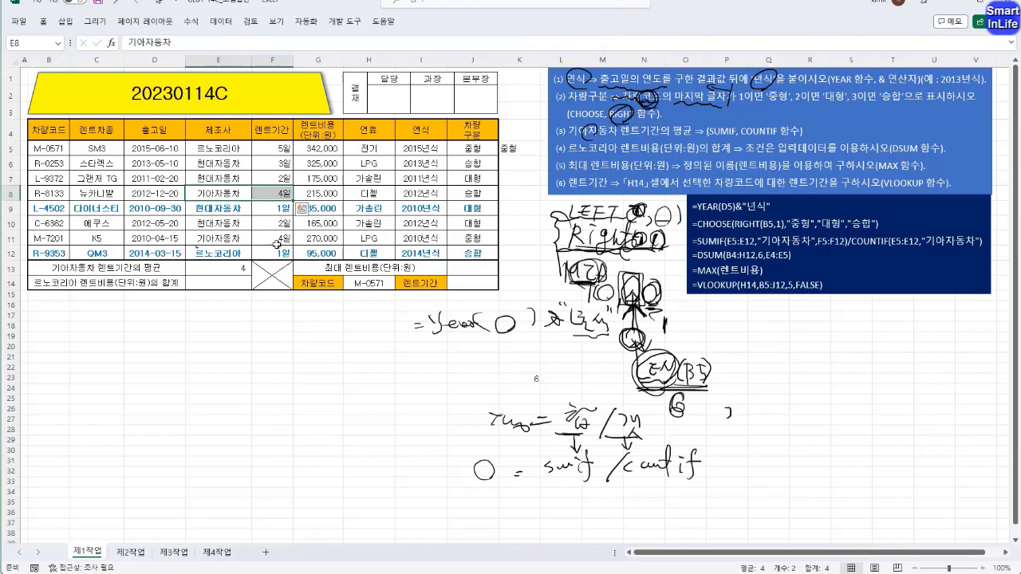
click(242, 265)
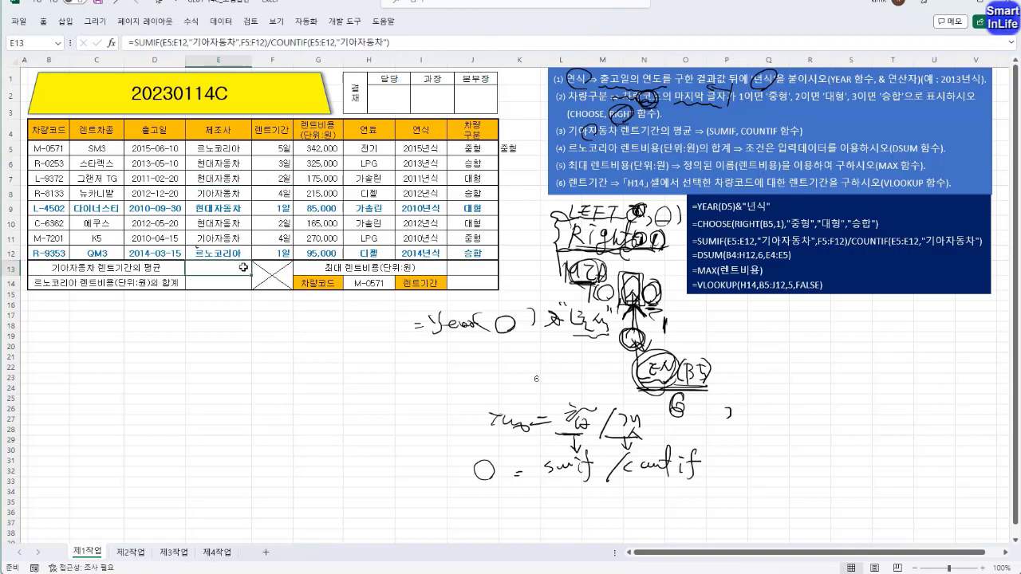
Step: Select cell E14 for the 르노코리아 rental-cost total and review the fourth requirement, which calls for DSUM
click(248, 286)
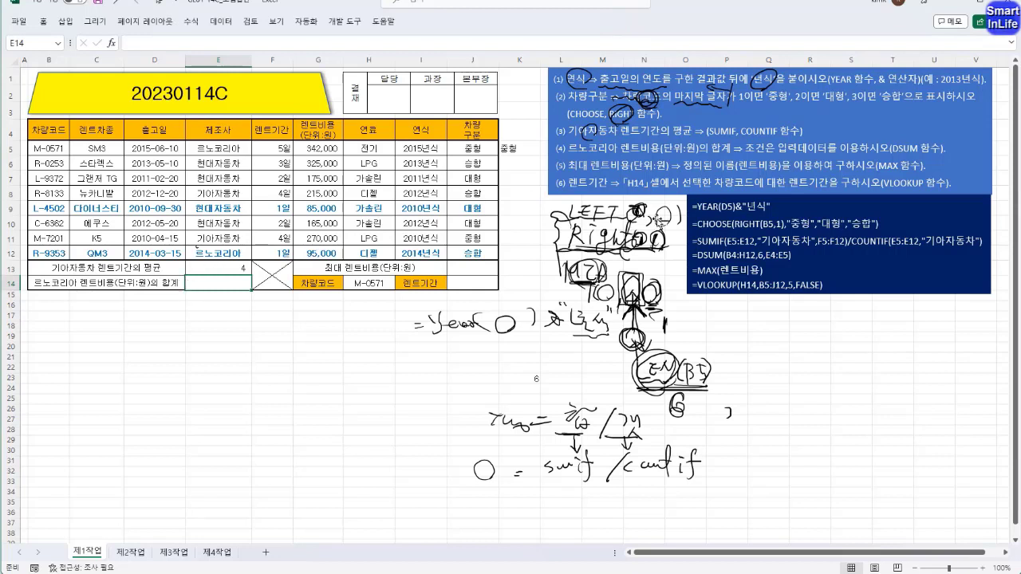
click(671, 128)
drag(567, 149, 661, 148)
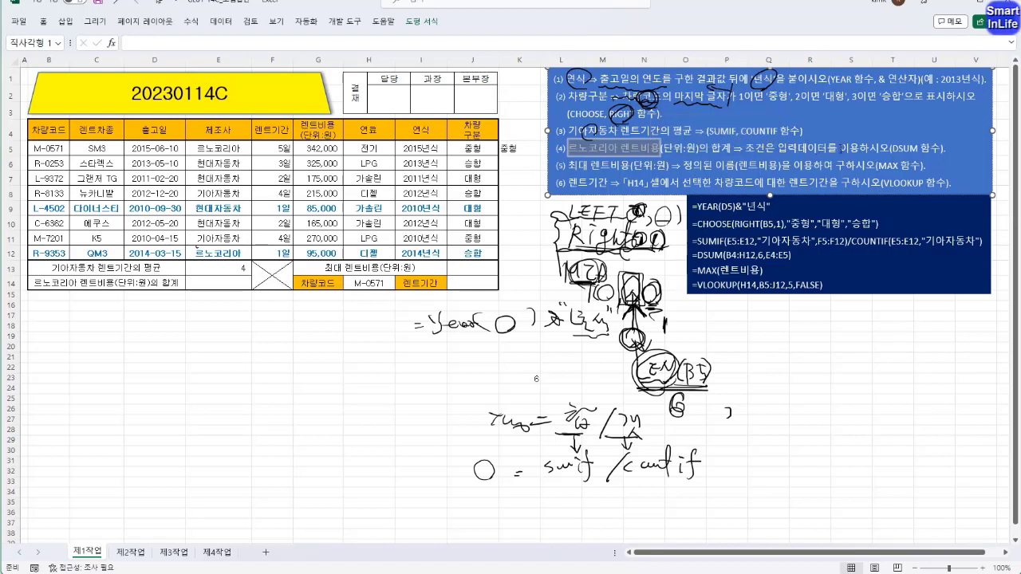
Step: Copy the 제조사 header in E4 together with 현대자동차 in E6 to G17:G18 as a separate criteria block
drag(220, 129, 227, 152)
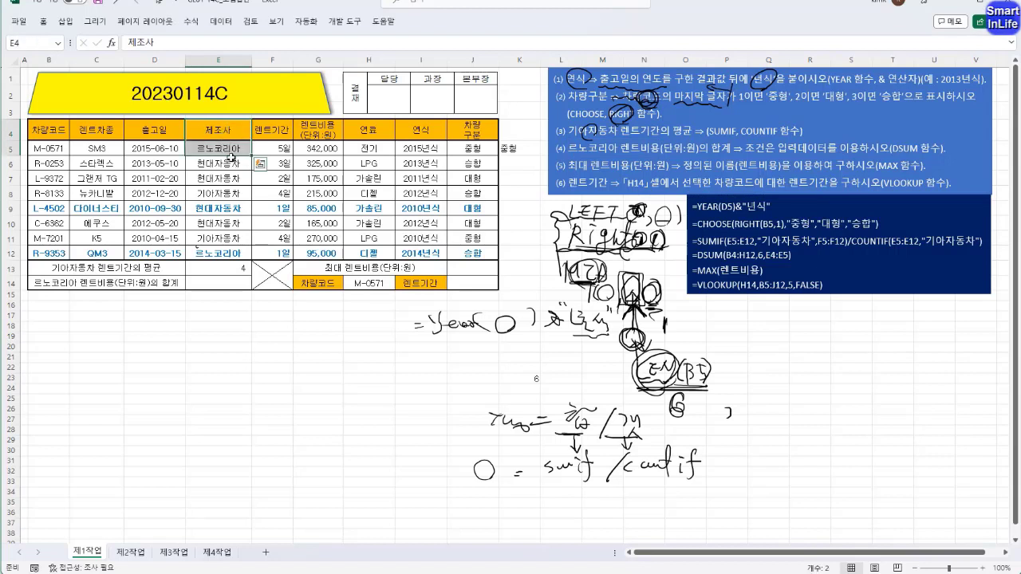
ctrl+click(226, 163)
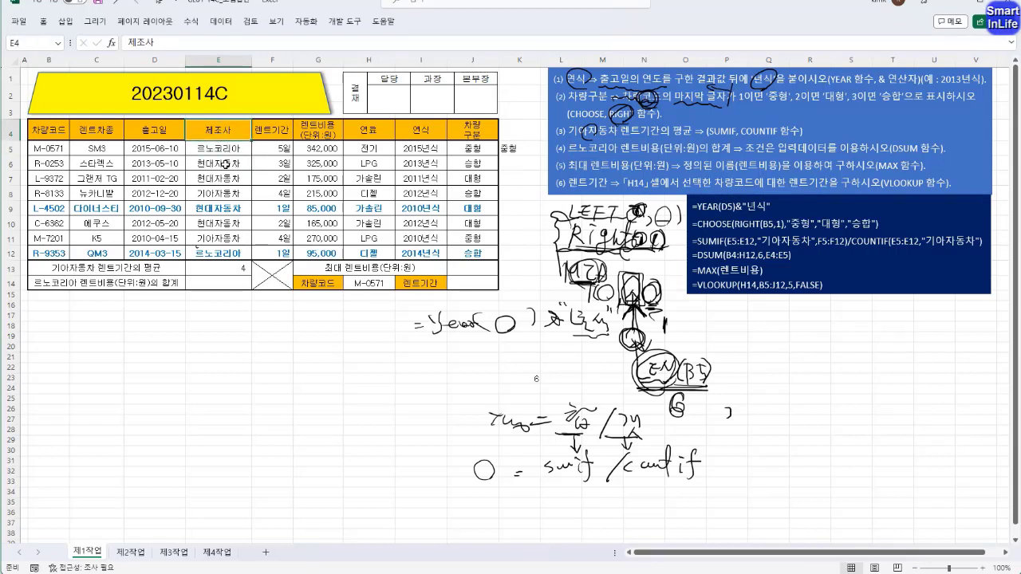
key(ctrl+c)
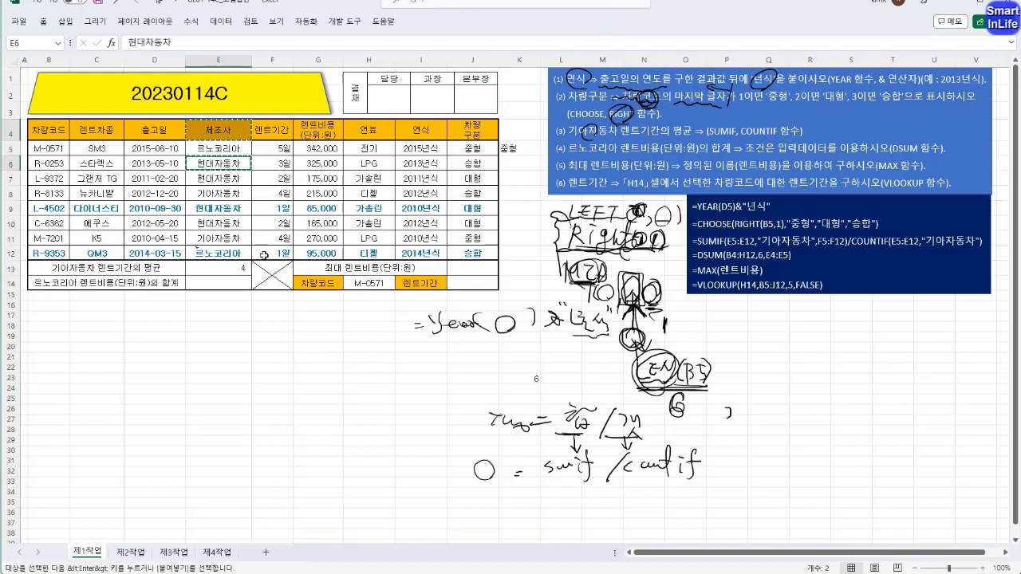
click(307, 319)
key(ctrl+v)
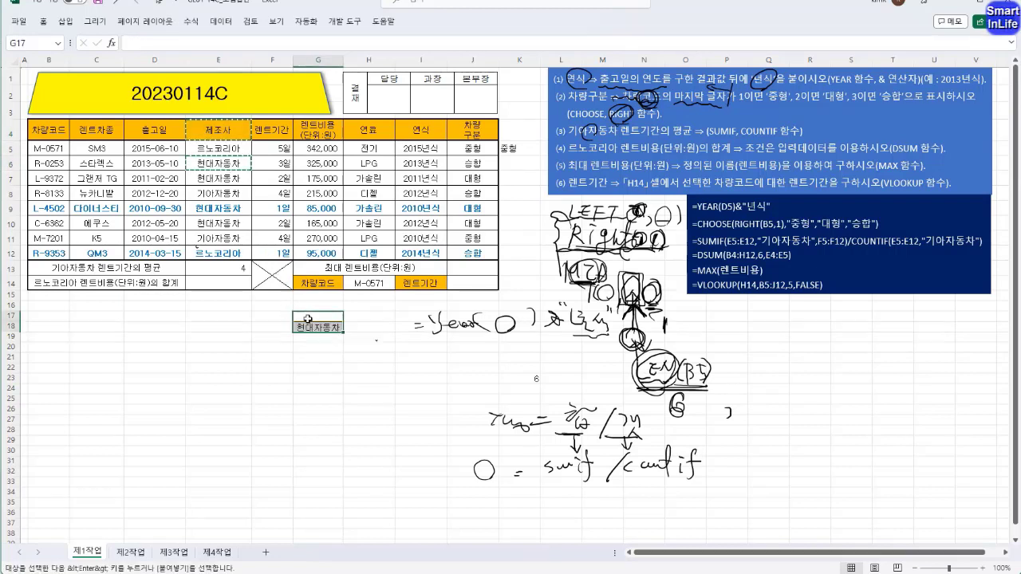
Step: Compare the criteria cells E4:E5 in the table with the copied block G17:G18, and check the criteria wording in the fourth requirement
click(224, 135)
drag(225, 140, 225, 148)
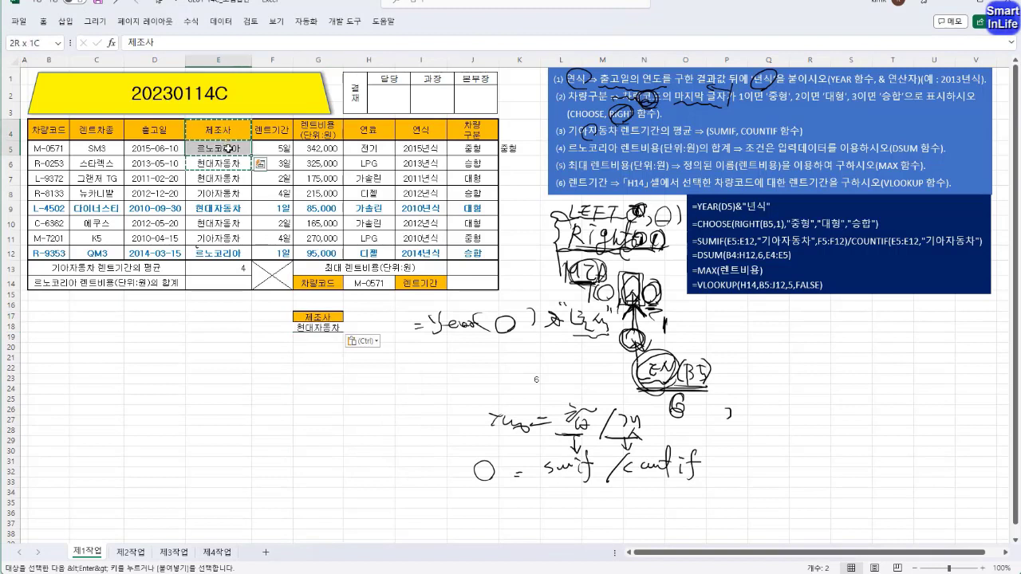
click(330, 318)
drag(328, 323, 332, 327)
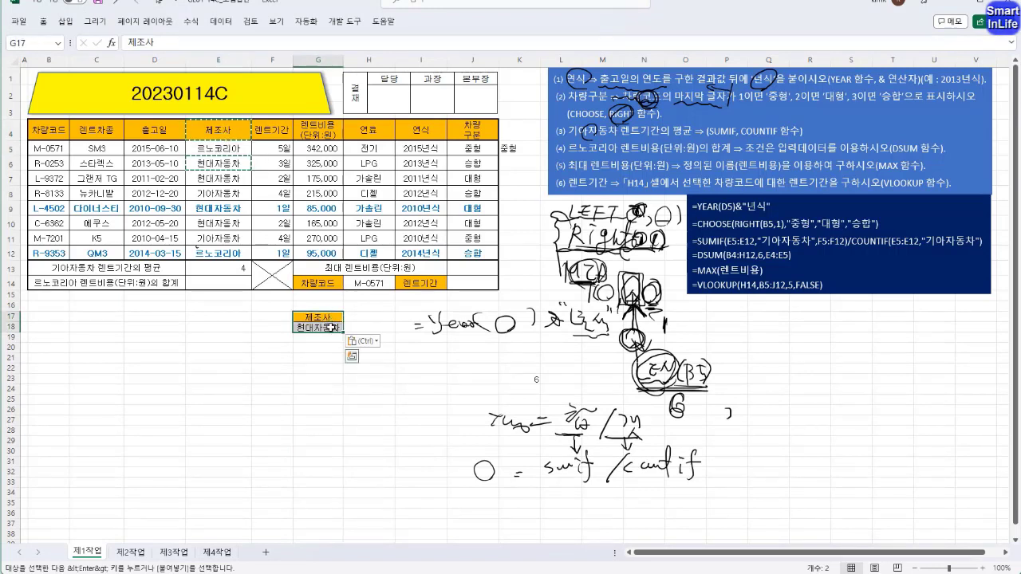
drag(213, 131, 214, 148)
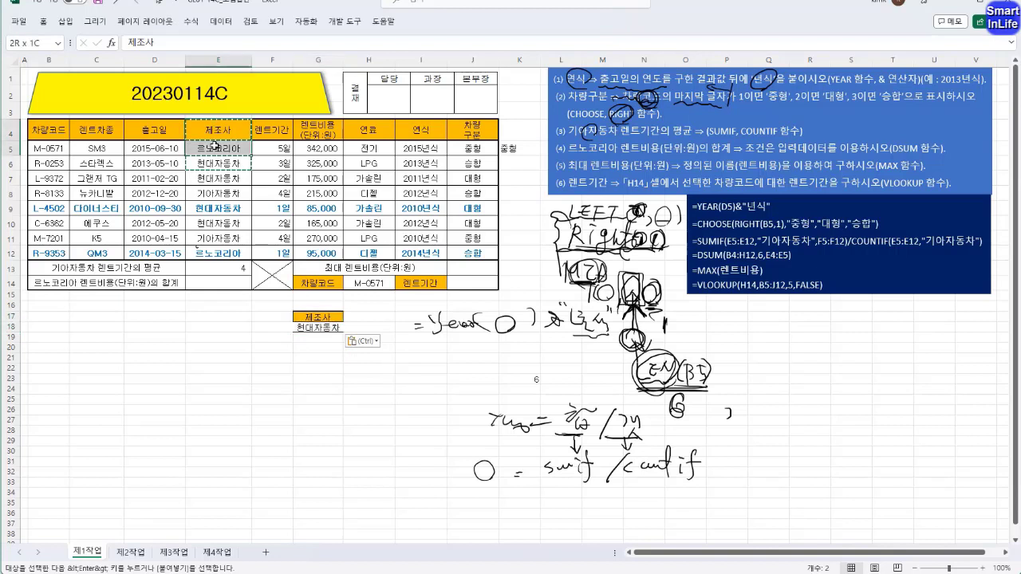
click(309, 314)
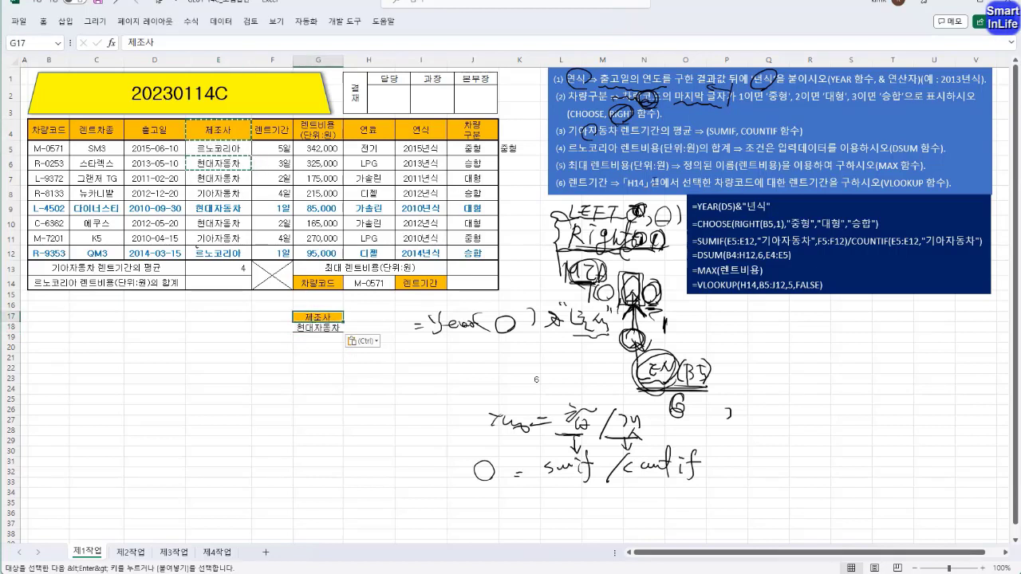
drag(744, 148, 834, 165)
click(345, 321)
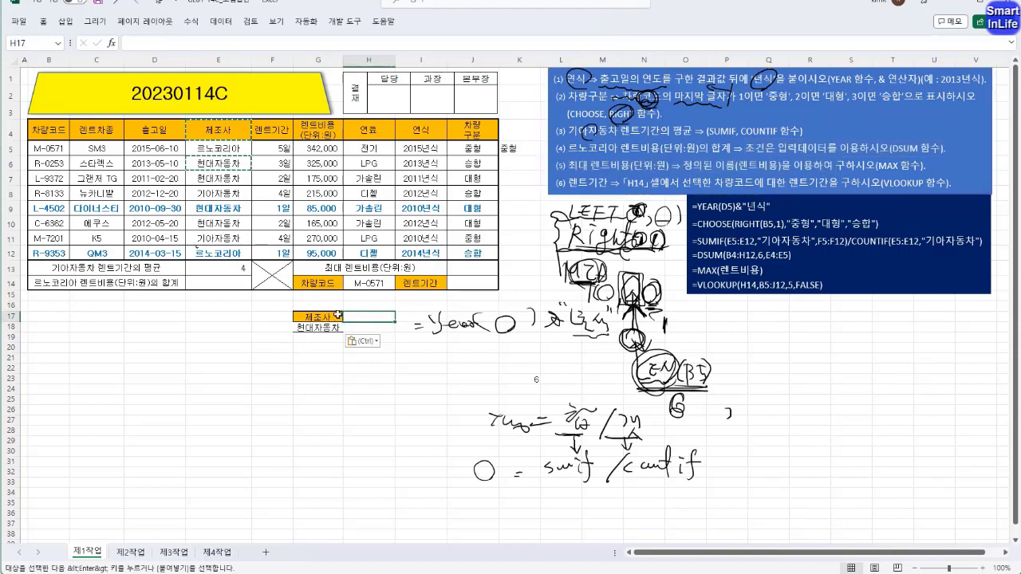
click(318, 356)
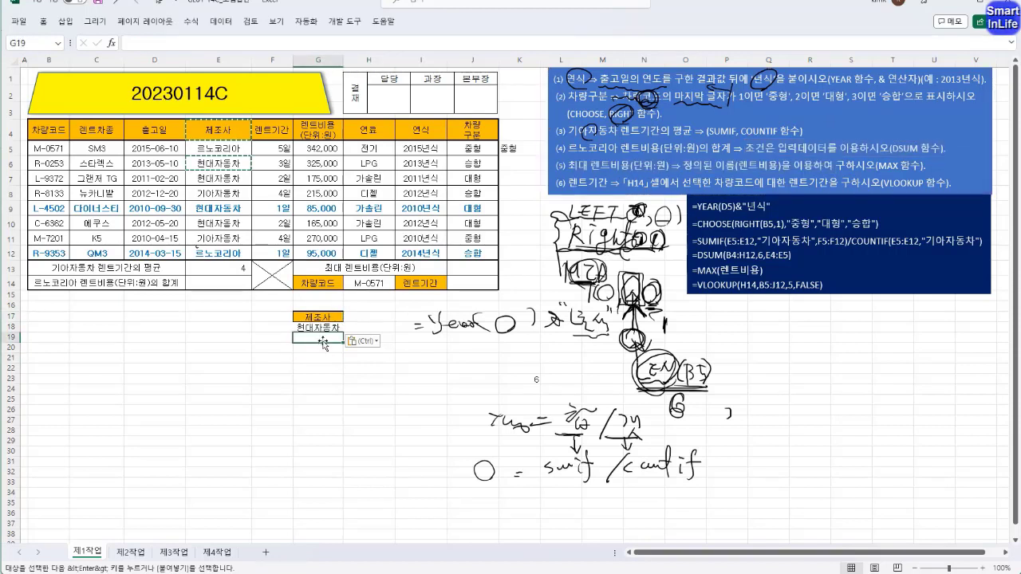
drag(323, 317, 322, 328)
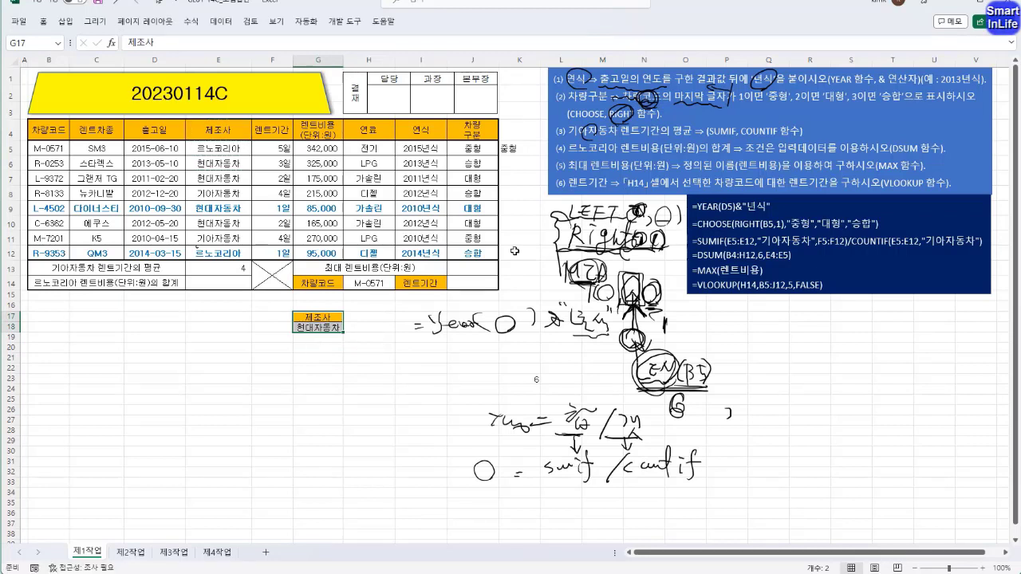
Step: Start a DSUM formula in E14 with the whole table including headers, B4:J12, as its database
double_click(213, 283)
text(=)
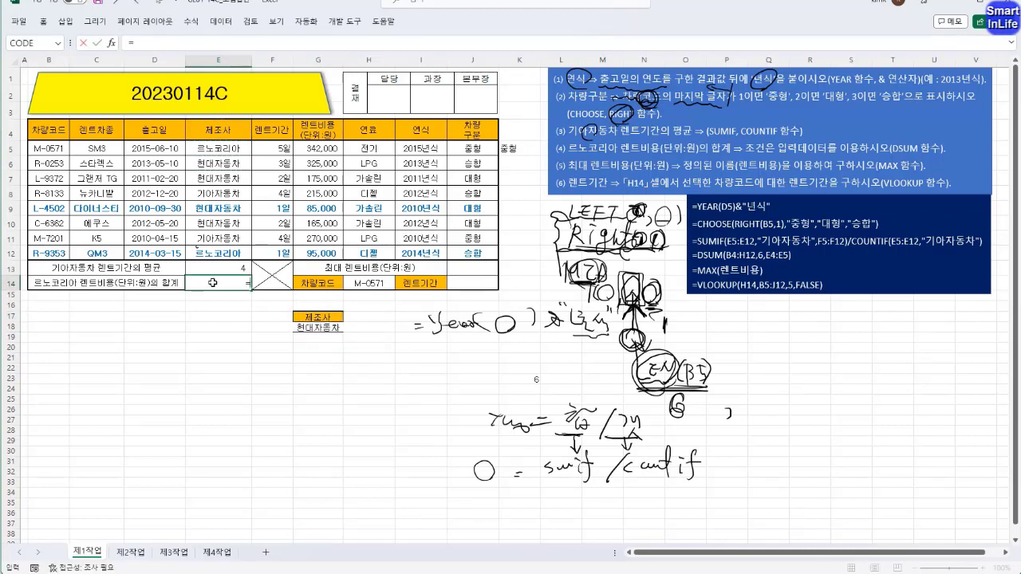
text(dsu)
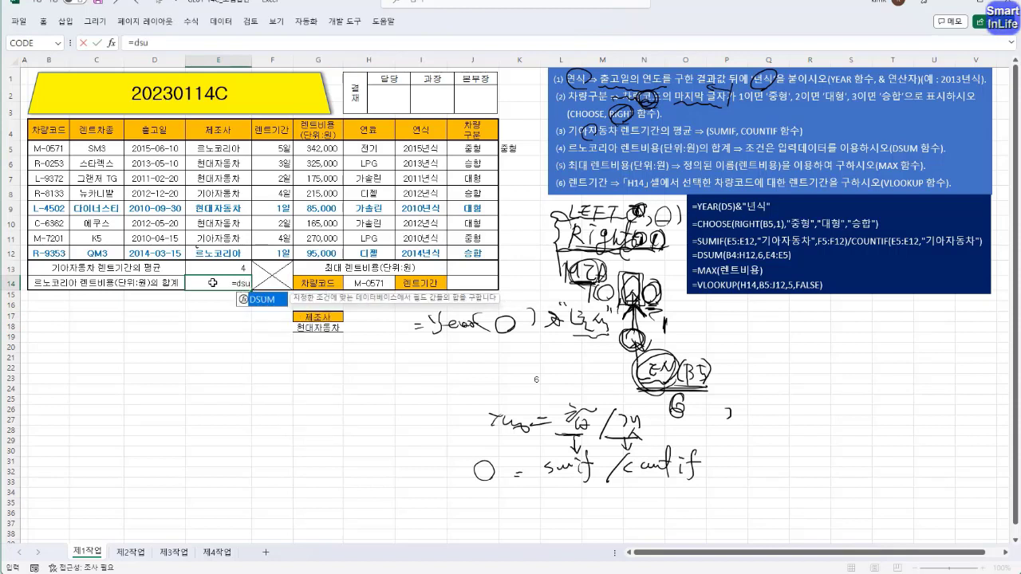
key(Tab)
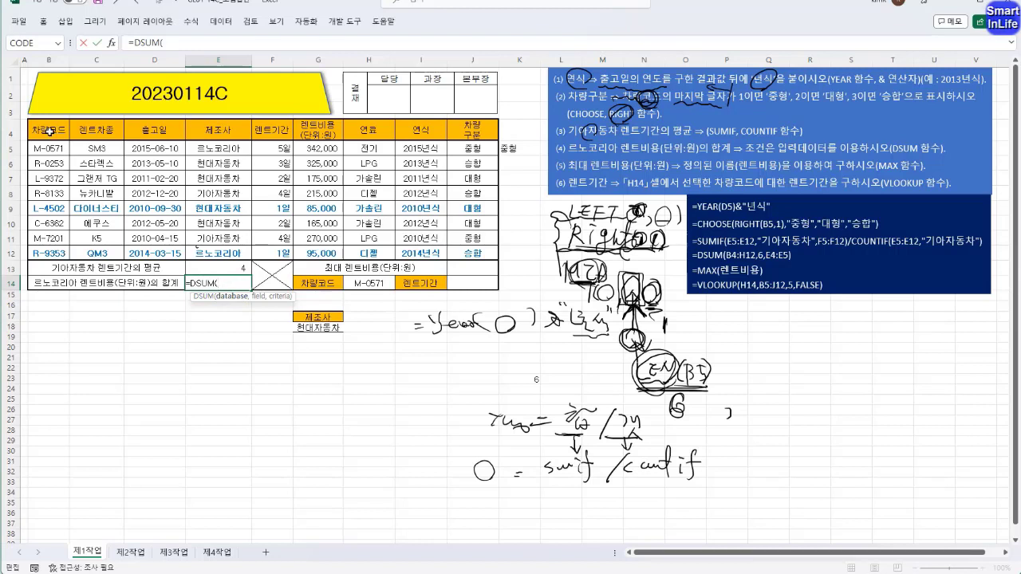
drag(49, 131, 469, 253)
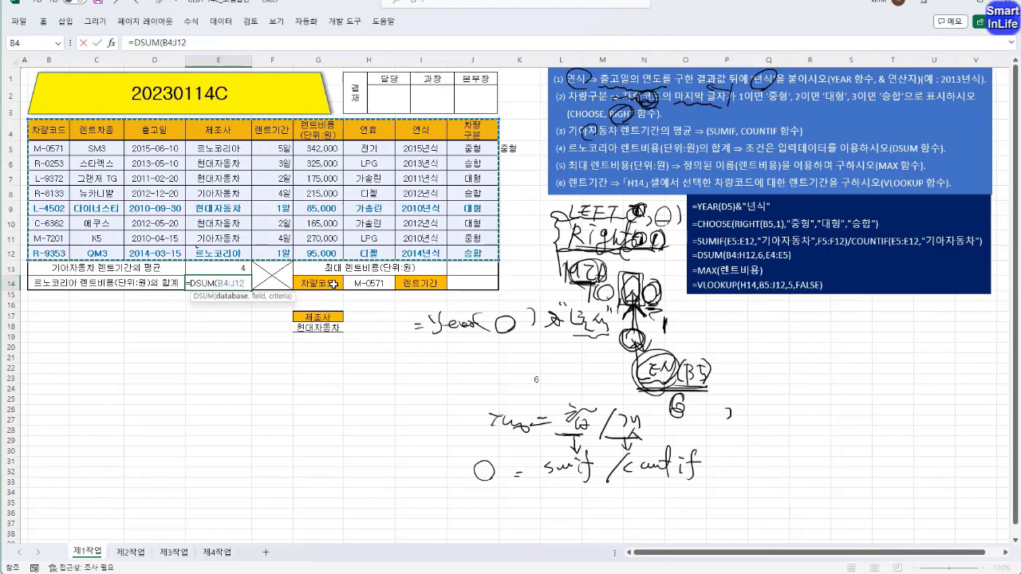
text(,)
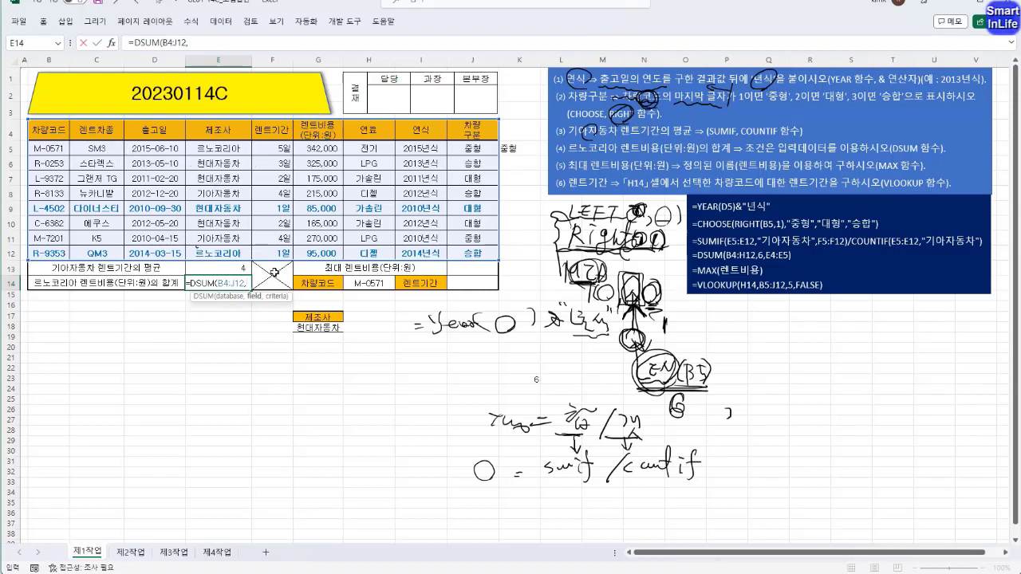
Step: Complete the E14 DSUM with the rental-cost header G4 as field and E4:E5 as criteria, and commit the formula
text(6)
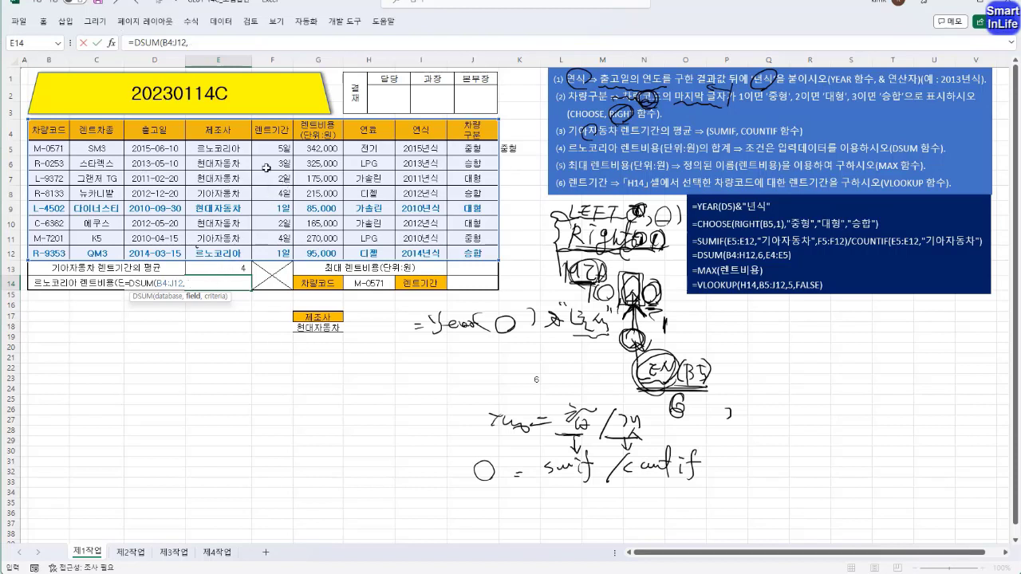
key(BackSpace)
click(318, 130)
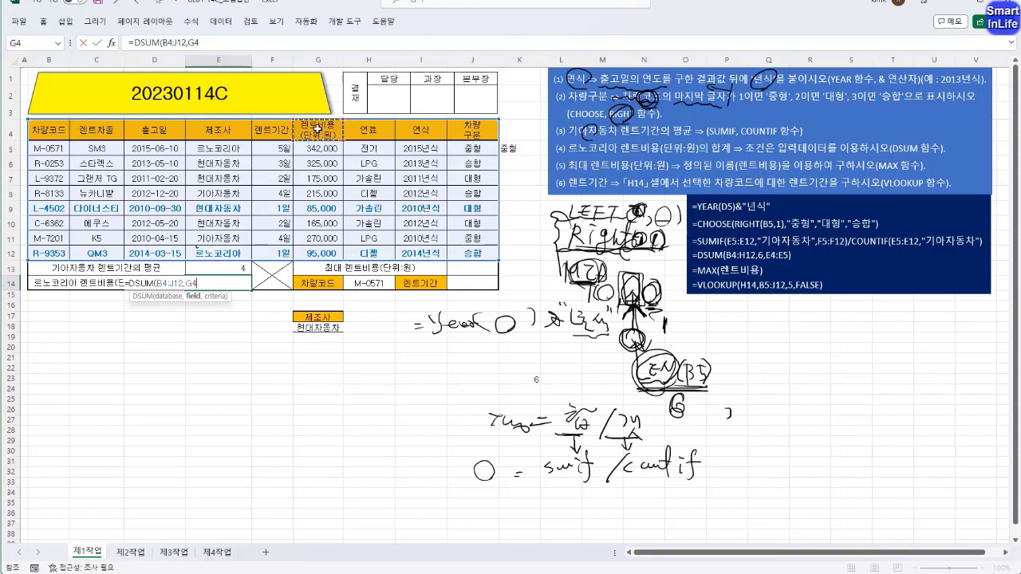
text(,)
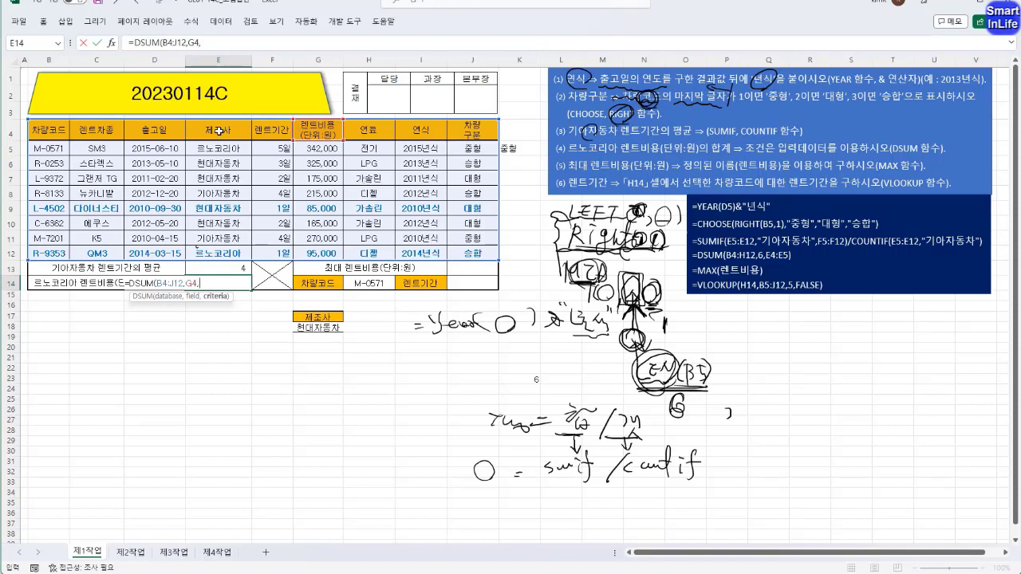
drag(219, 130, 221, 145)
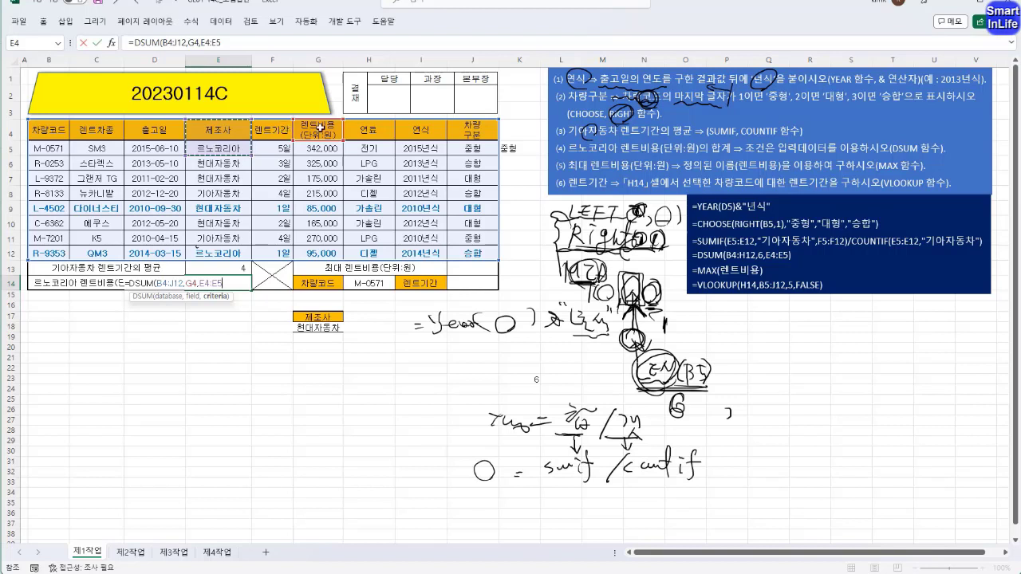
click(162, 296)
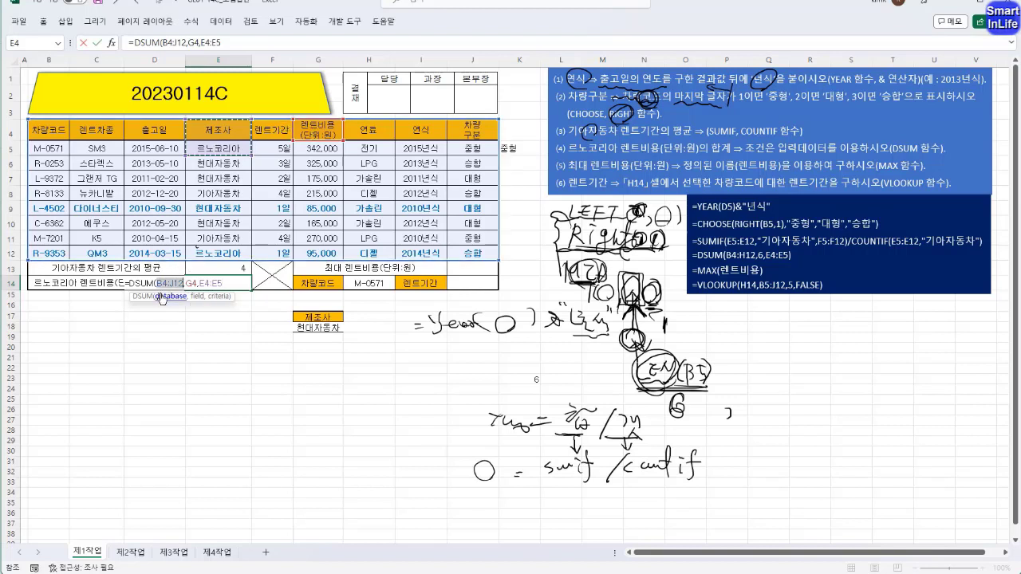
click(242, 285)
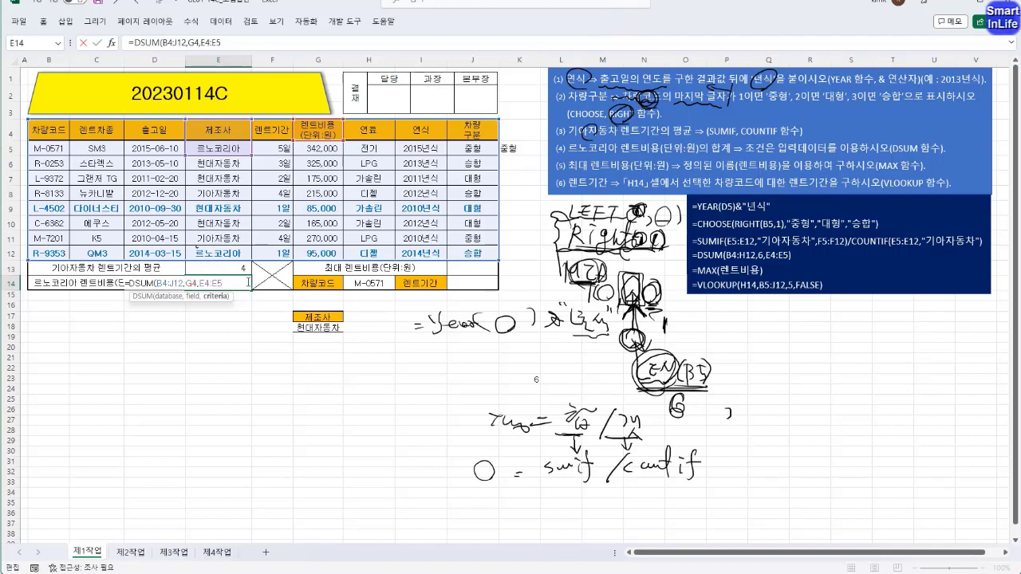
text())
key(ctrl+Return)
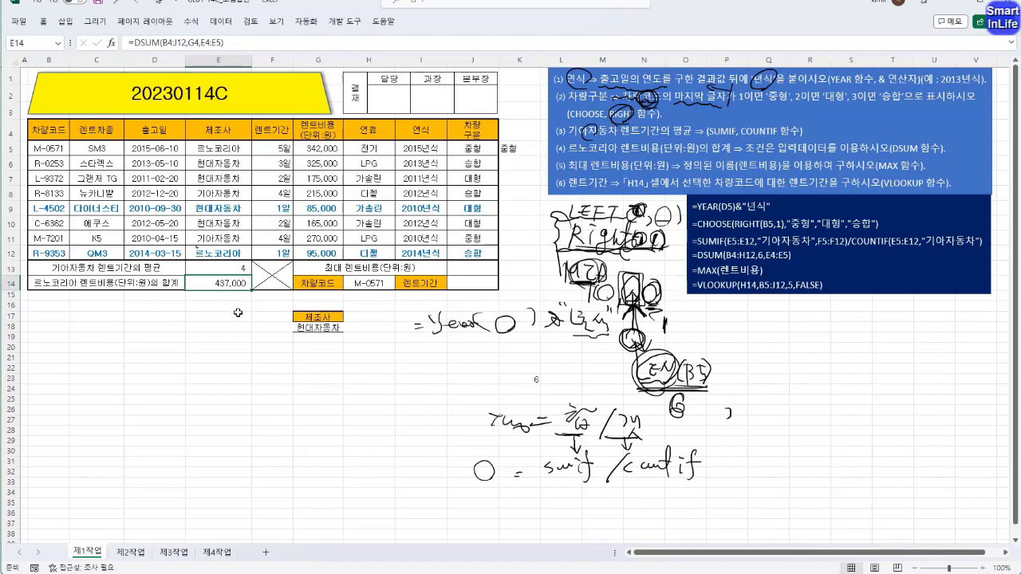
Step: Start a DAVERAGE formula in E15, below the DSUM total, with B4:J12 as its database
click(229, 298)
text(=)
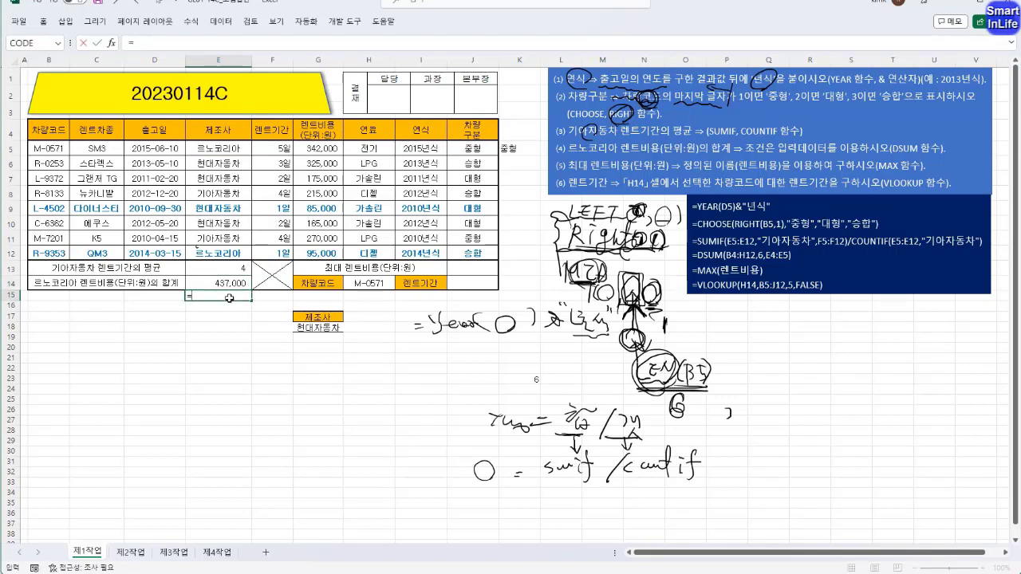
text(davera)
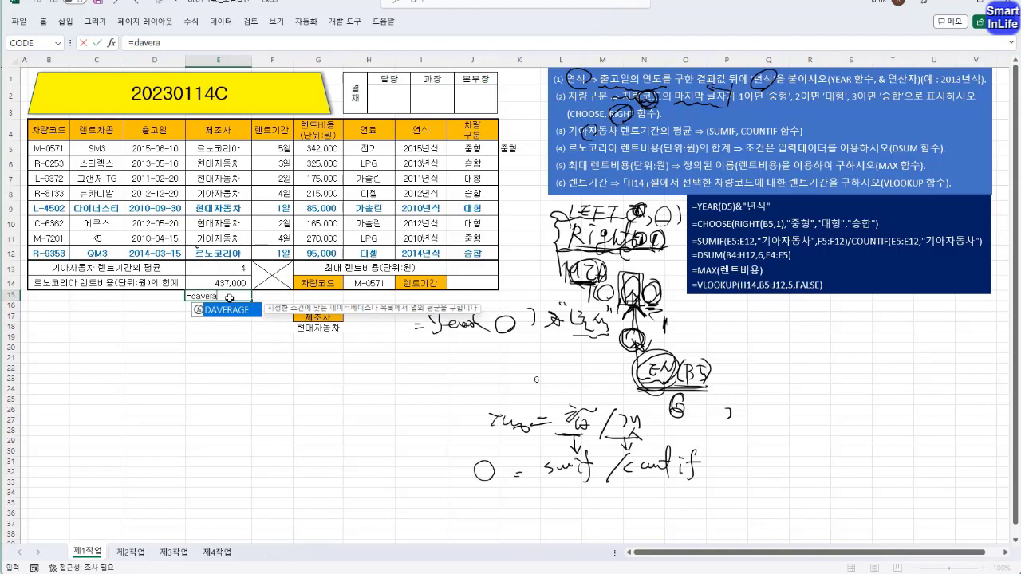
key(Tab)
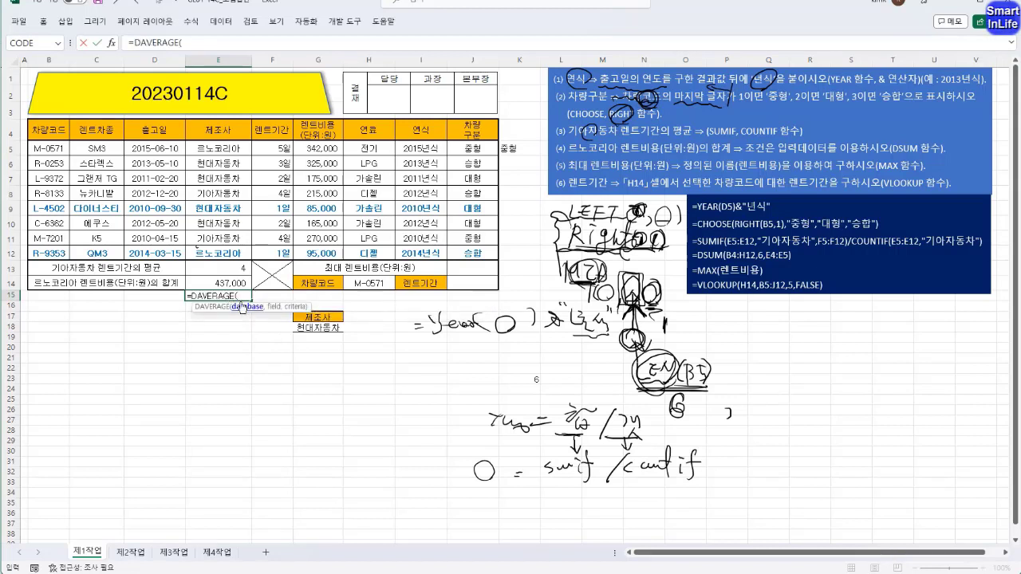
drag(49, 127, 473, 252)
text(,)
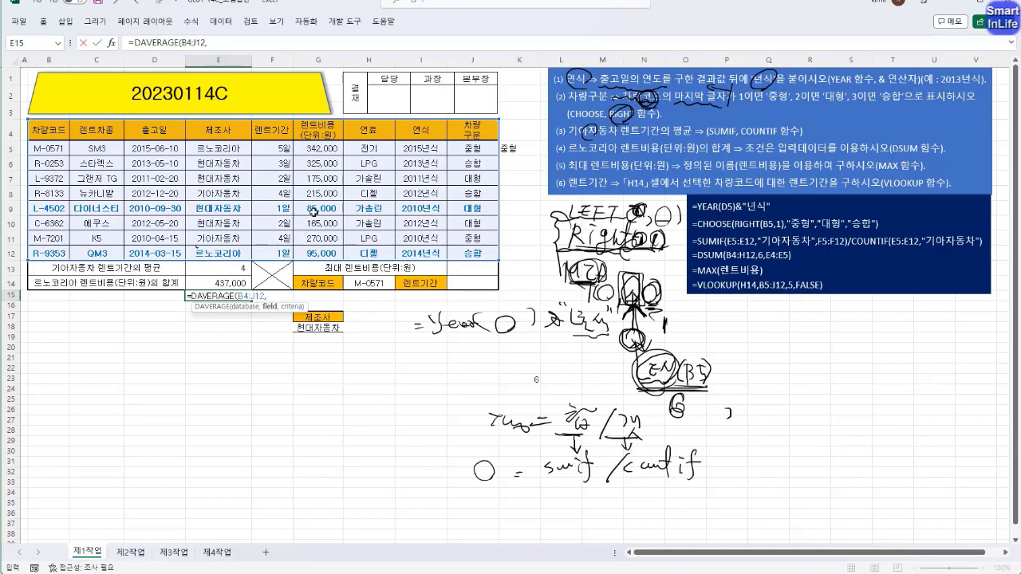
Step: Complete the E15 DAVERAGE with field G4 and criteria E4:E5, commit it, and compare it with the DSUM in E14
click(317, 130)
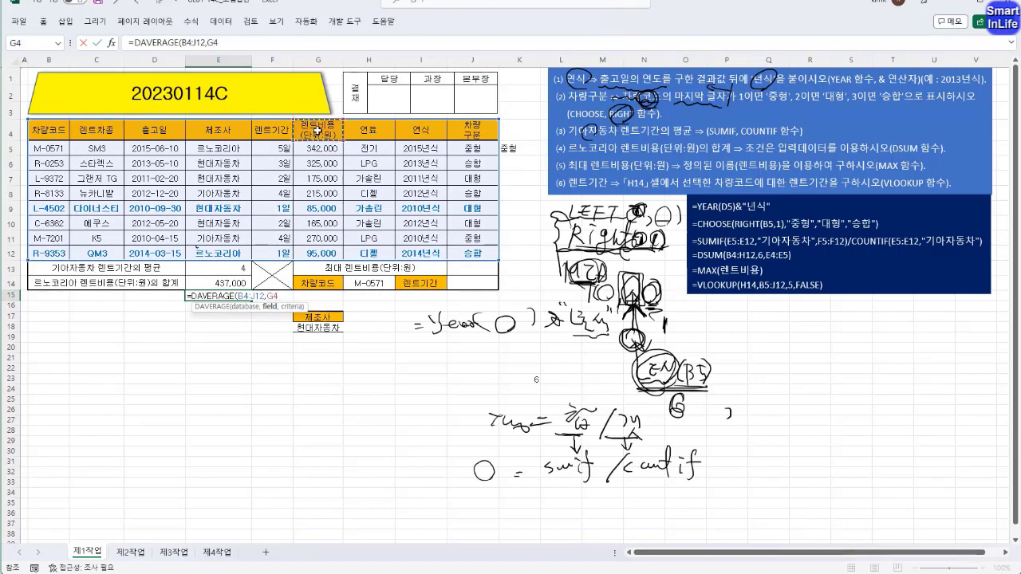
text(,)
drag(218, 129, 219, 146)
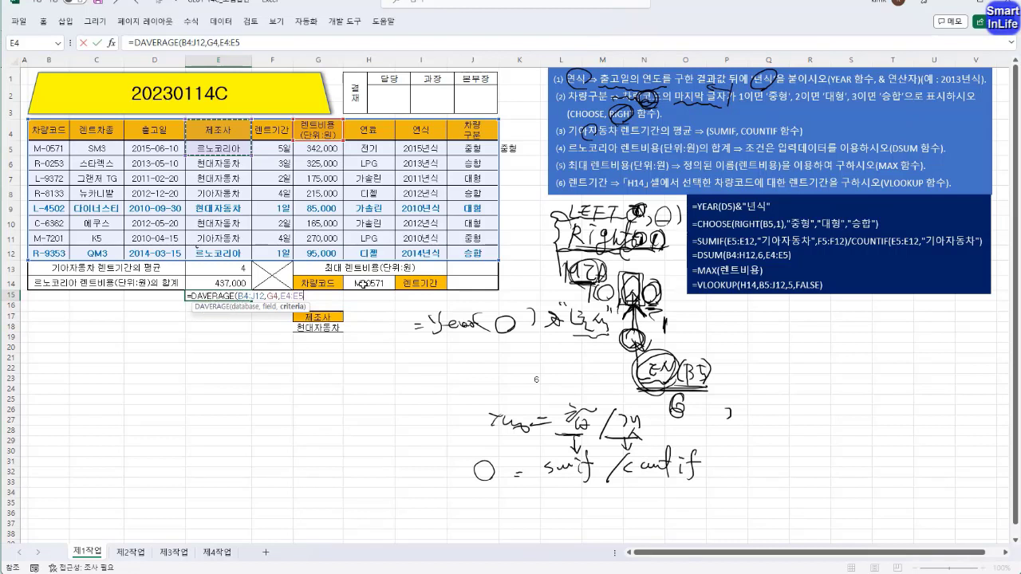
key(Return)
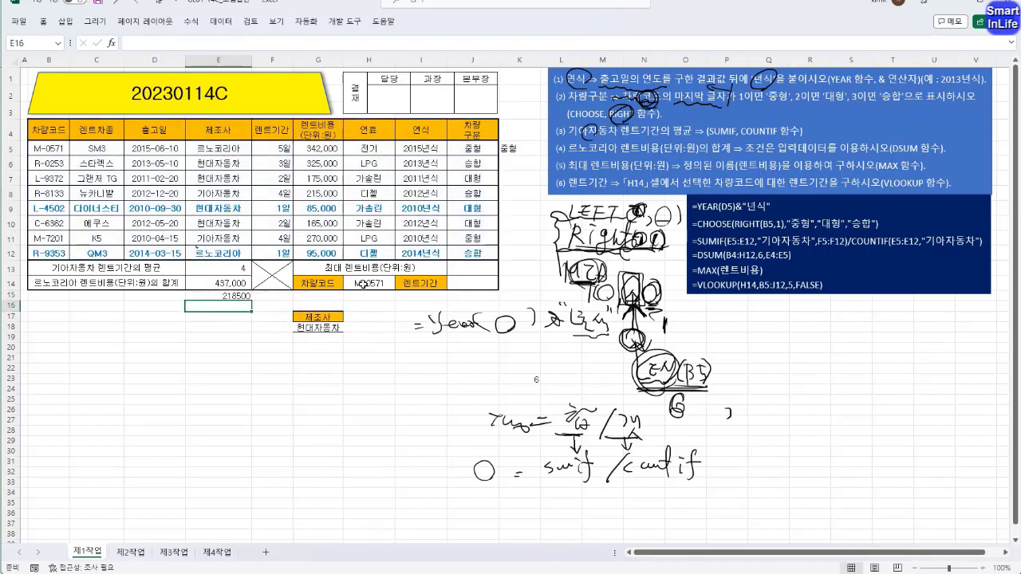
click(242, 297)
click(240, 285)
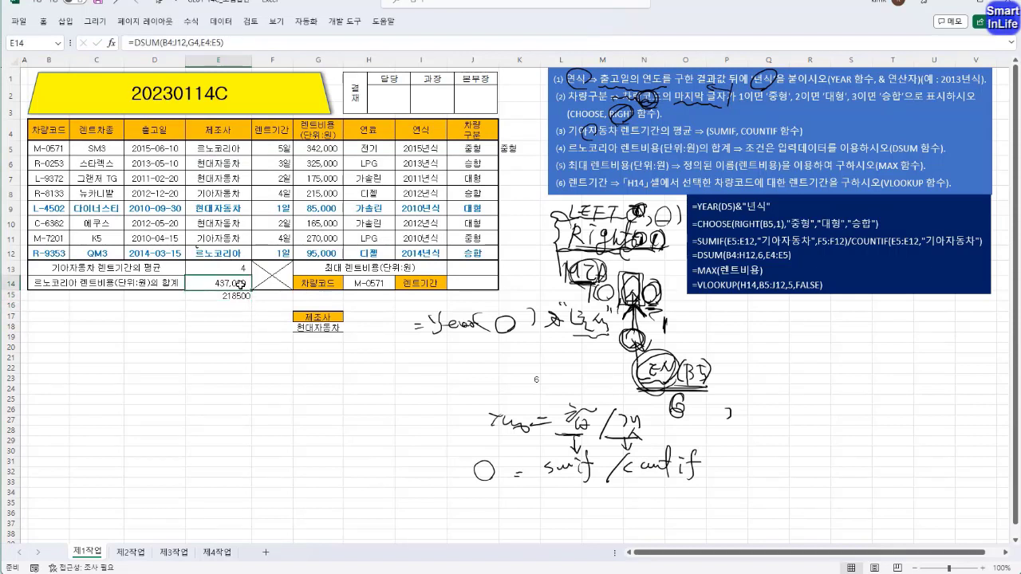
click(238, 296)
Step: Start a DCOUNT formula in E16, below the DAVERAGE, with the whole table including headers, B4:J12, as its database
click(231, 306)
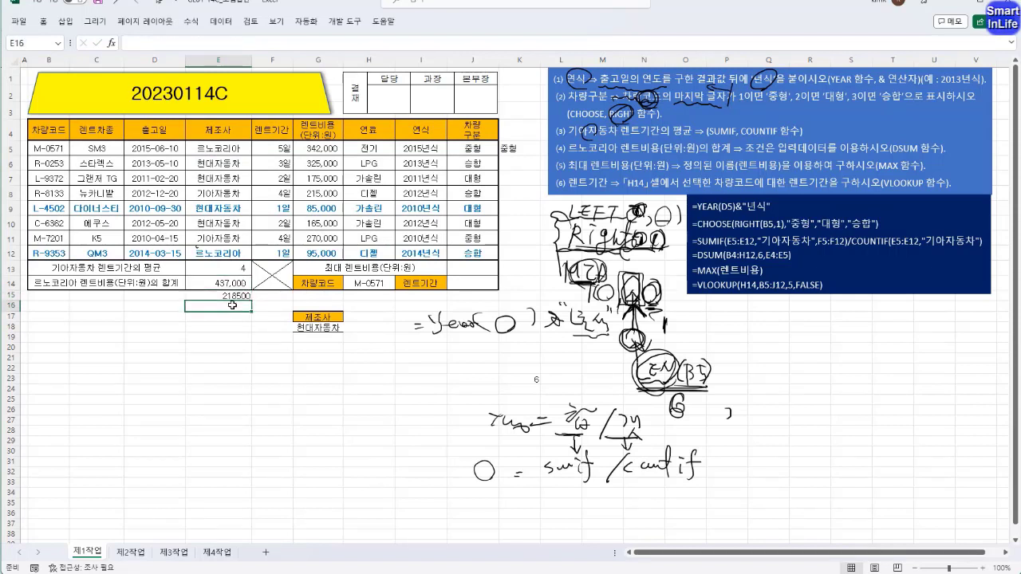
text(=)
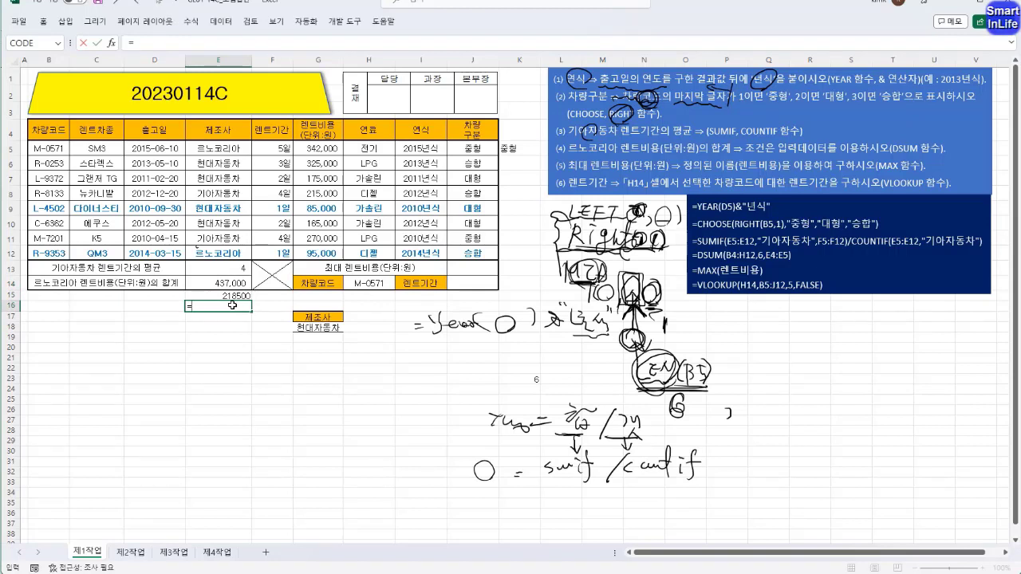
text(dcou)
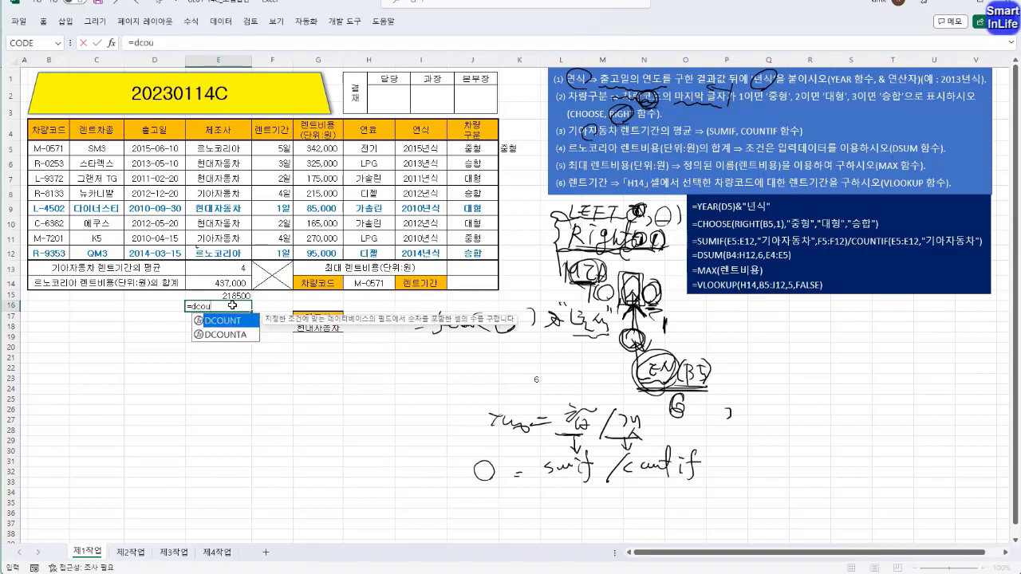
text(n)
key(Tab)
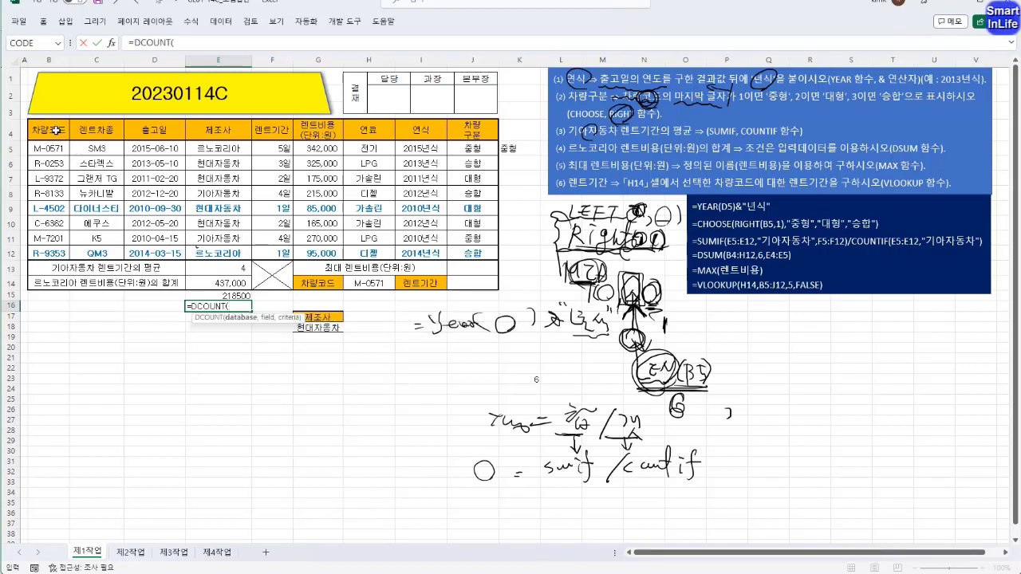
drag(58, 133, 473, 255)
text(,)
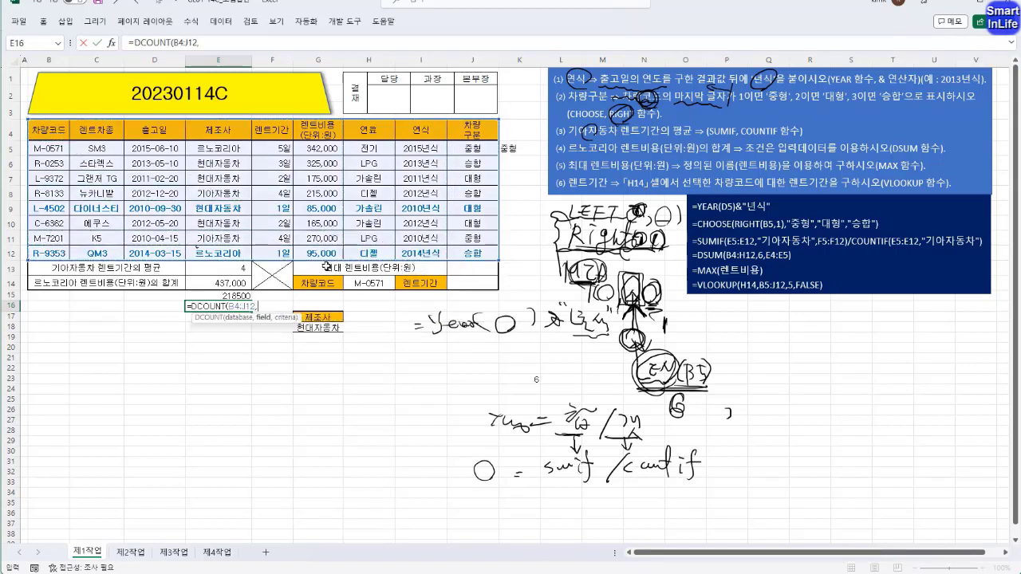
Step: Complete the E16 DCOUNT with the rental-cost header G4 as field and E4:E5 as criteria, and commit it
click(318, 130)
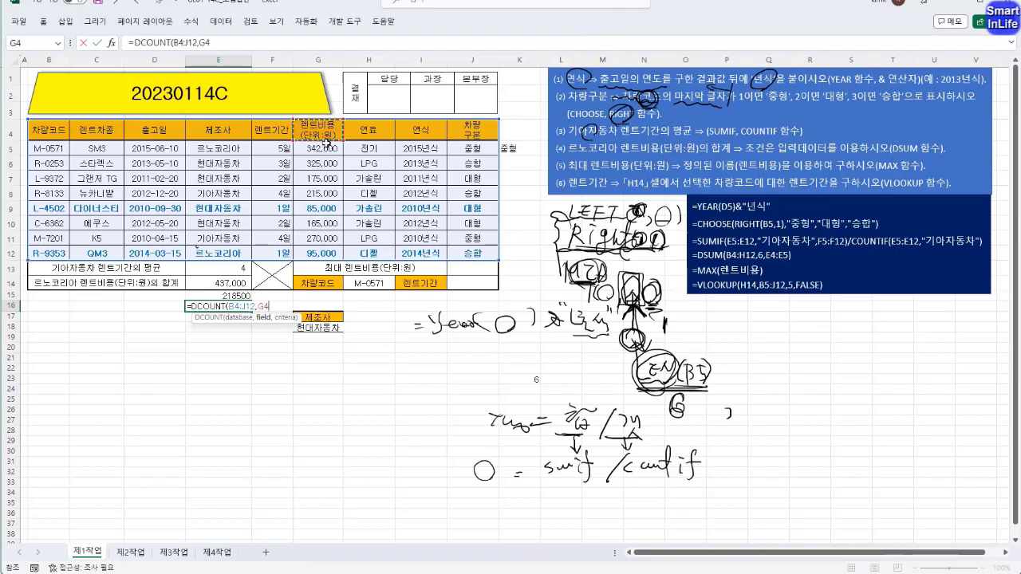
text(,)
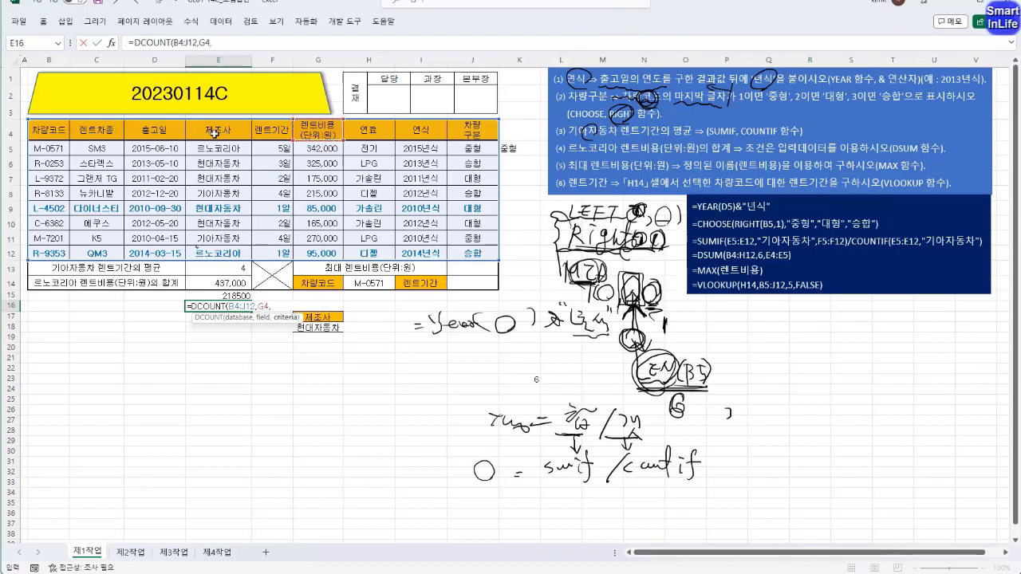
drag(218, 130, 219, 149)
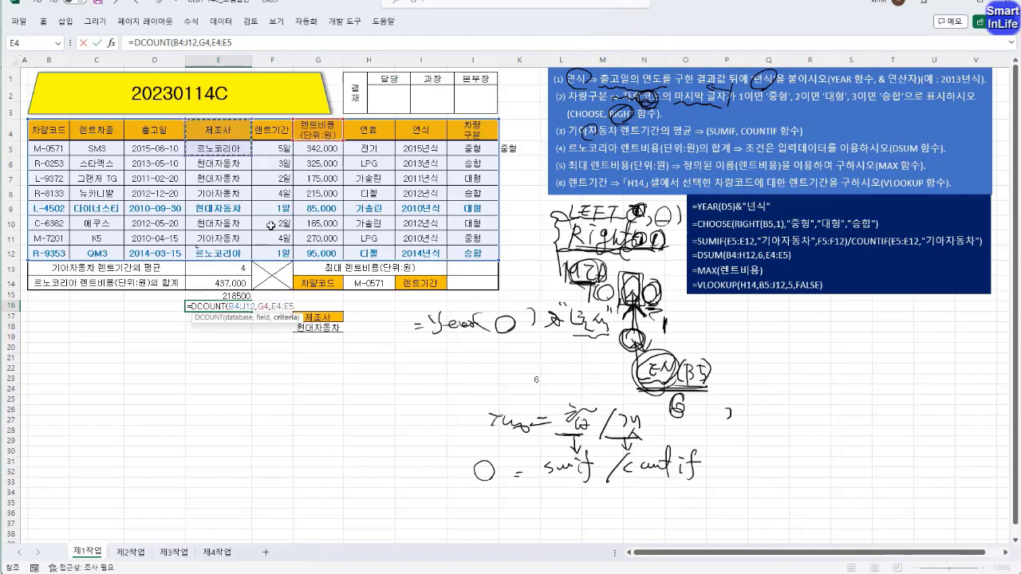
text())
key(Return)
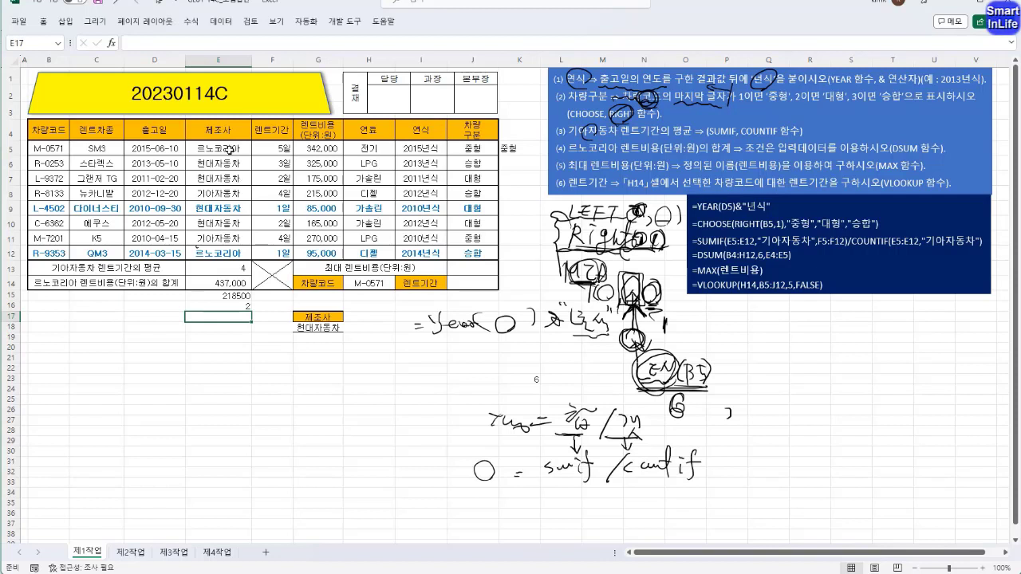
Step: Start a DCOUNTA formula in E17, directly below the DCOUNT, with B4:J12 as its database
text(=DCOUNT)
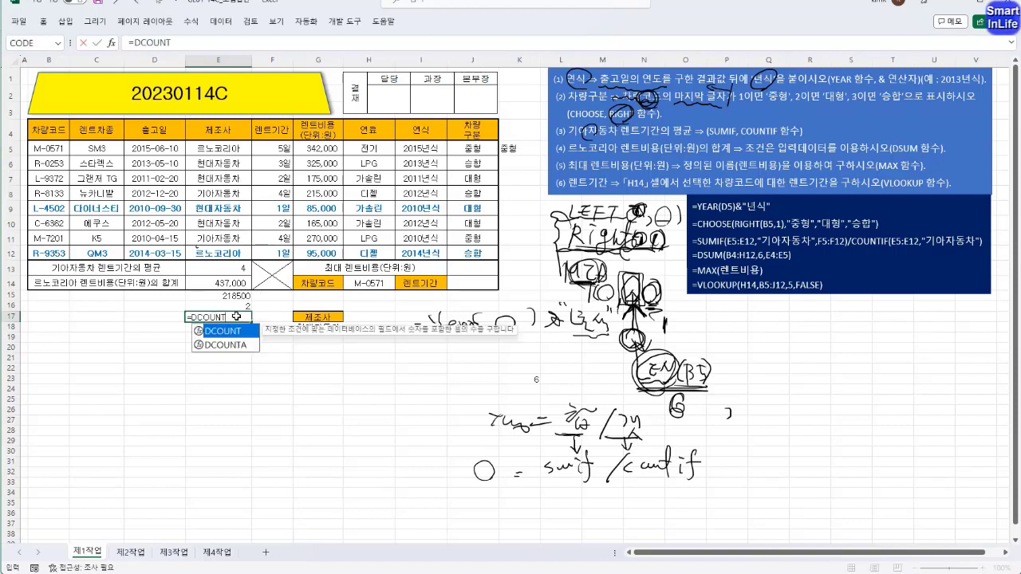
key(Down)
key(Tab)
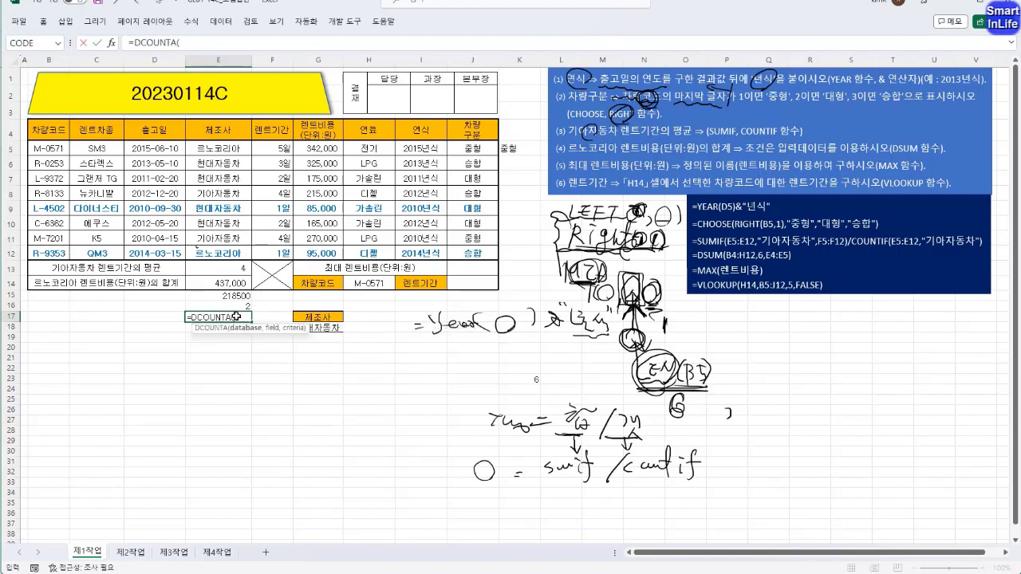
drag(64, 130, 465, 254)
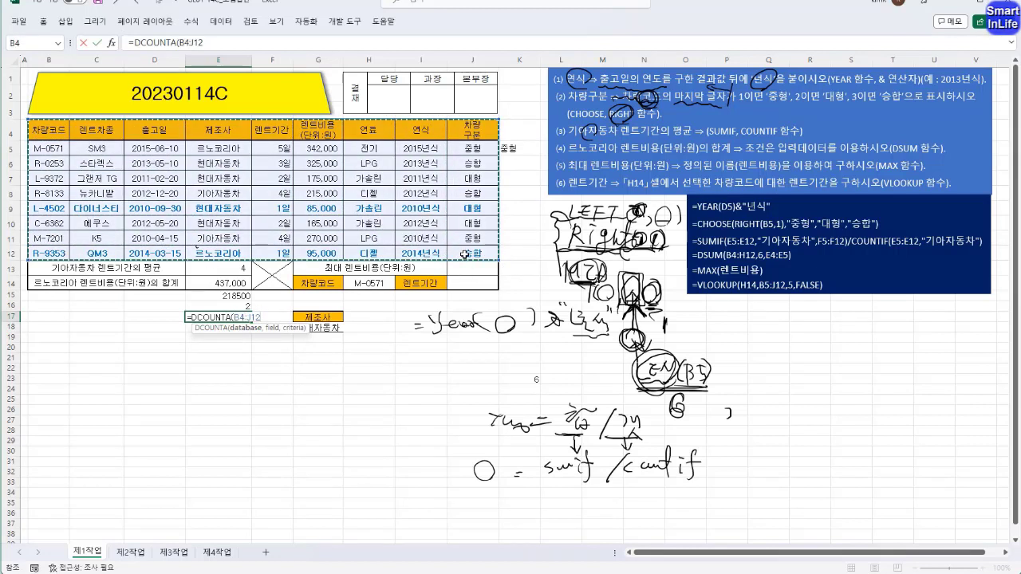
text(,)
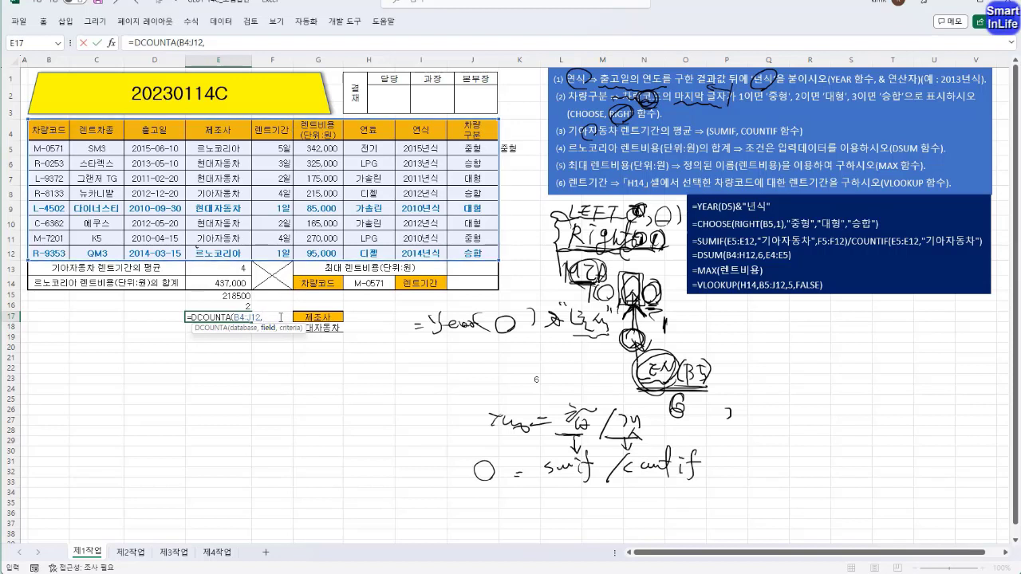
Step: Complete the E17 DCOUNTA with the manufacturer header E4 as field and E4:E5 as criteria, and commit it
click(294, 126)
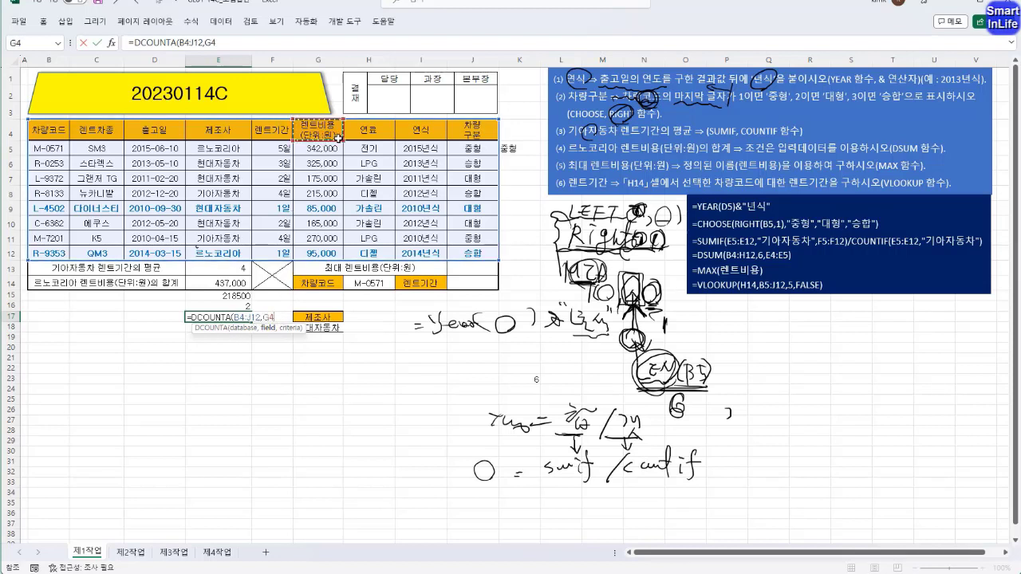
click(234, 133)
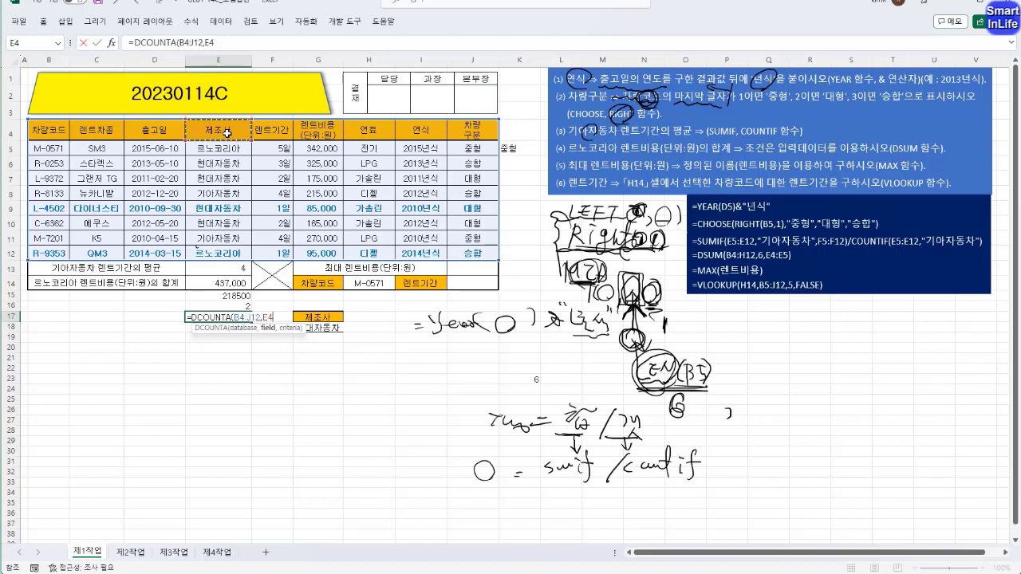
text(,)
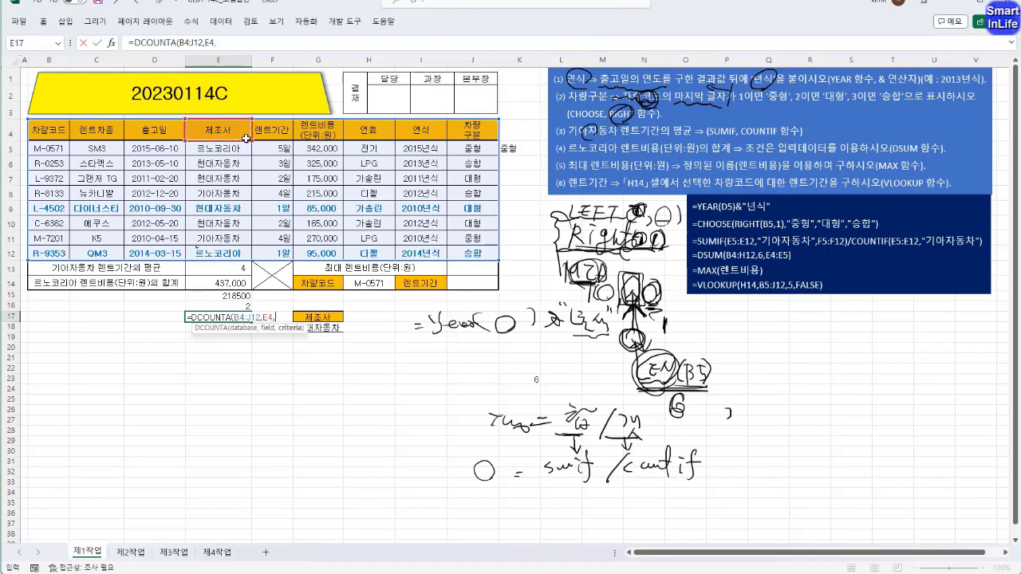
drag(231, 133, 230, 150)
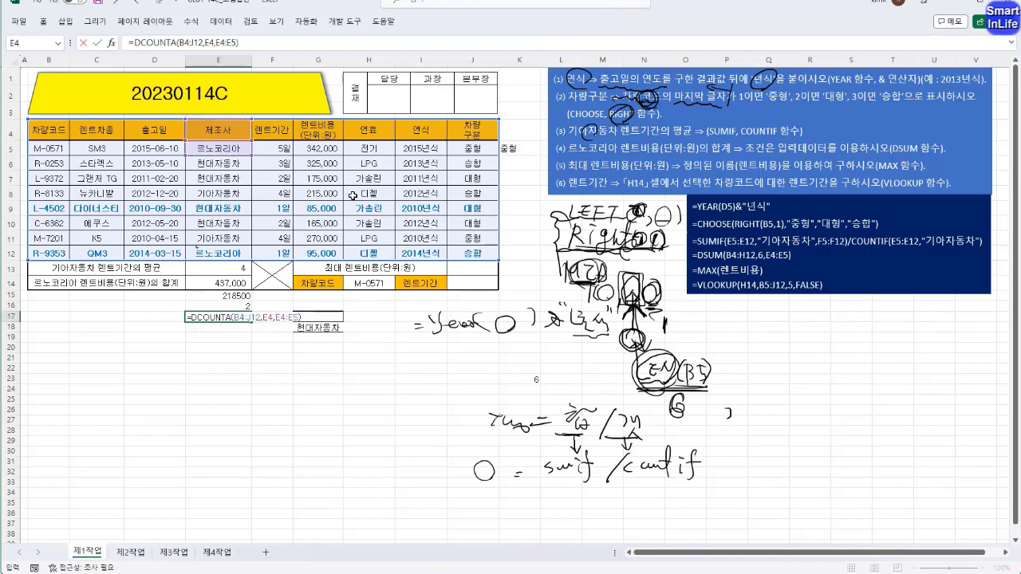
key(Return)
key(Up)
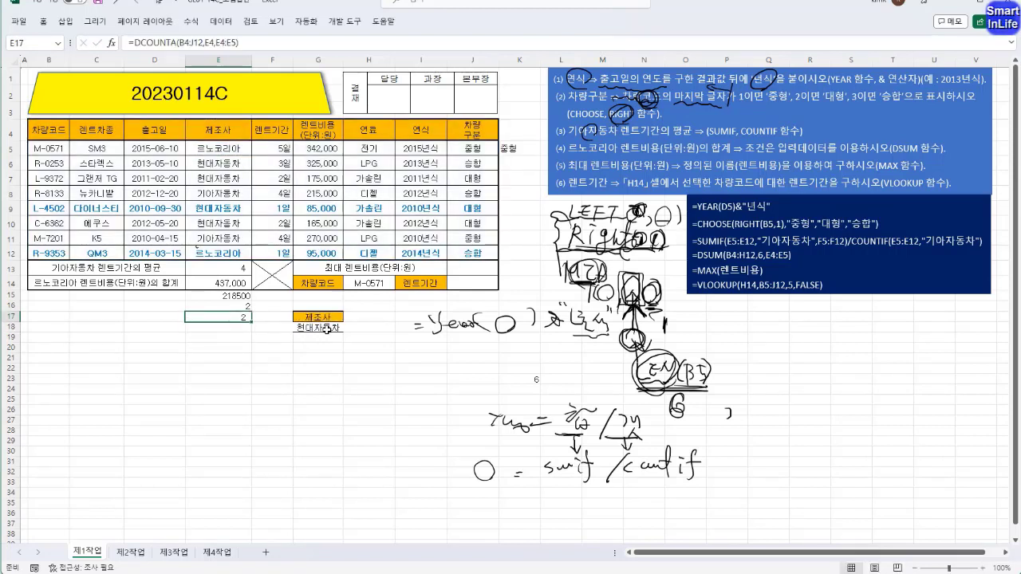
Step: Try the E16 DCOUNT with the text column's header E4 as its field instead of the rental-cost header
click(238, 304)
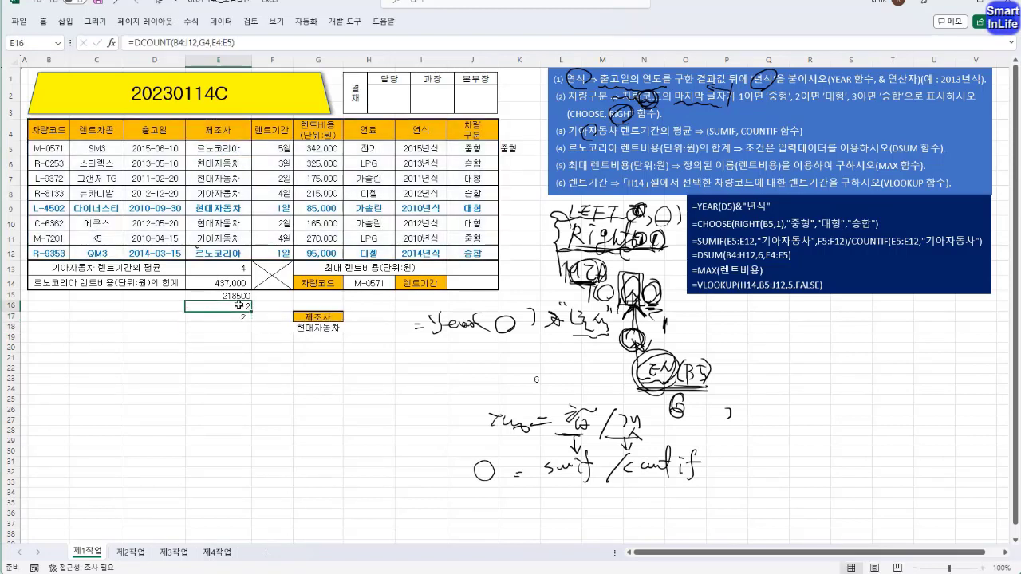
double_click(230, 305)
click(267, 307)
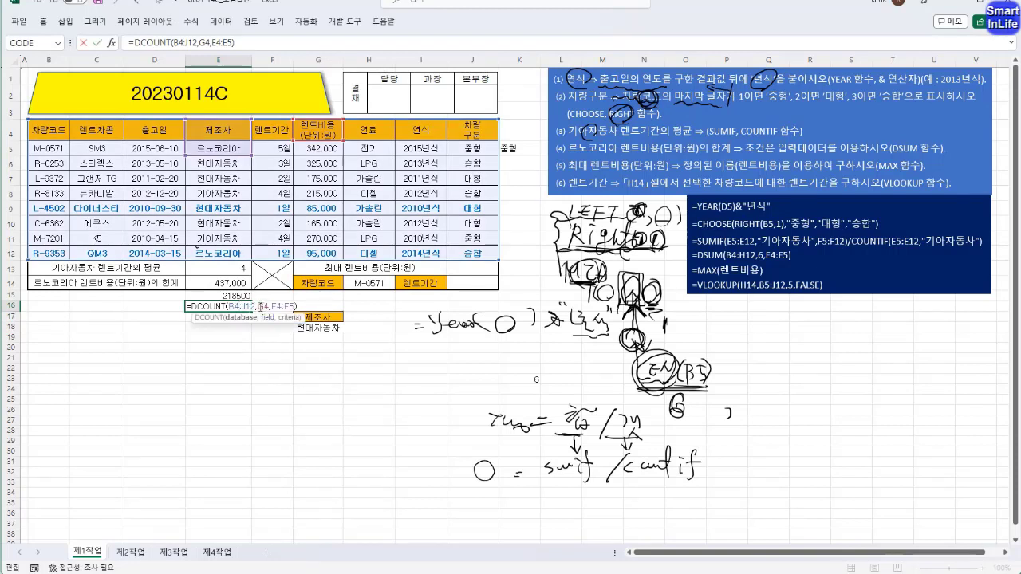
key(BackSpace)
key(BackSpace)
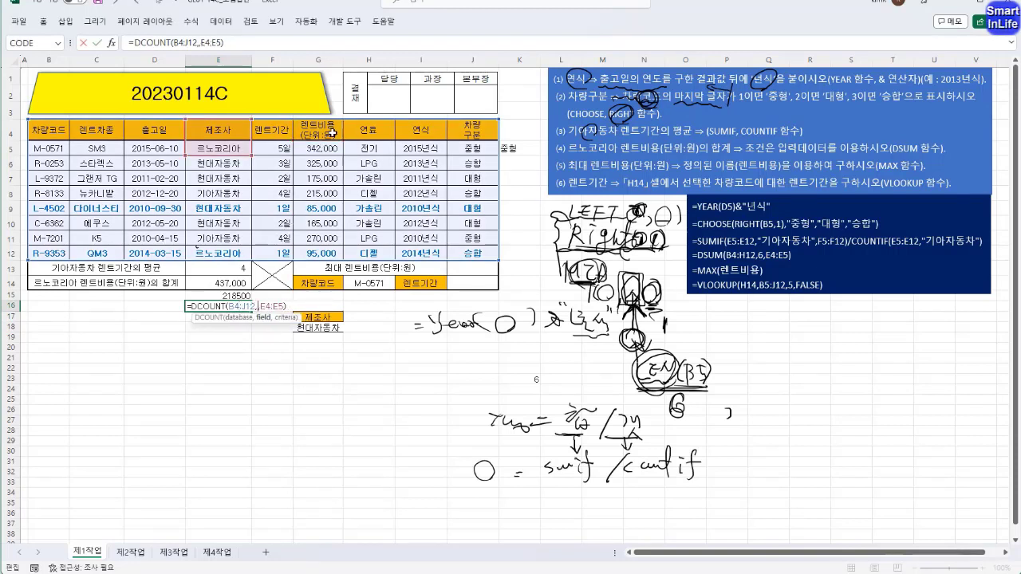
click(221, 133)
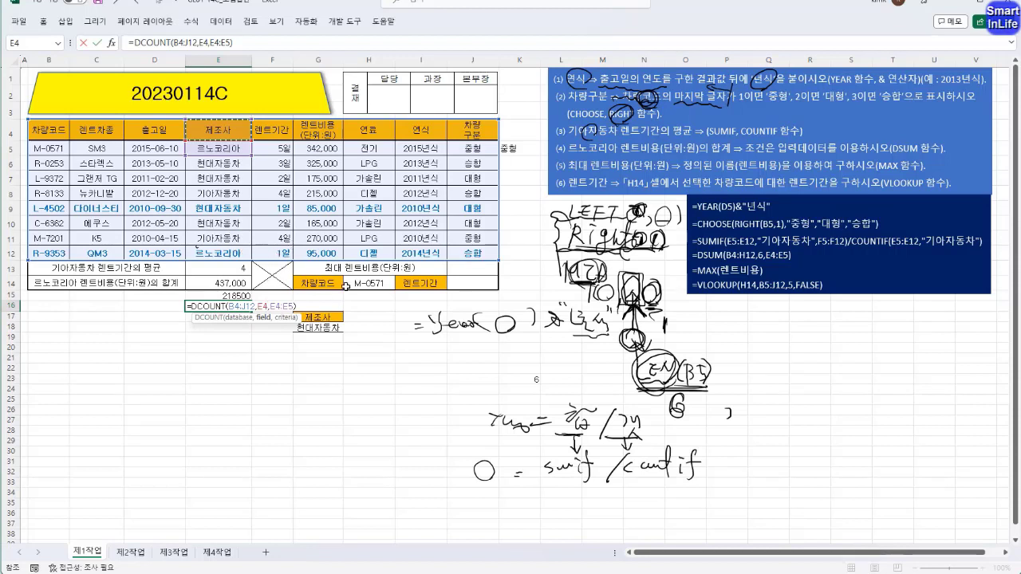
key(Return)
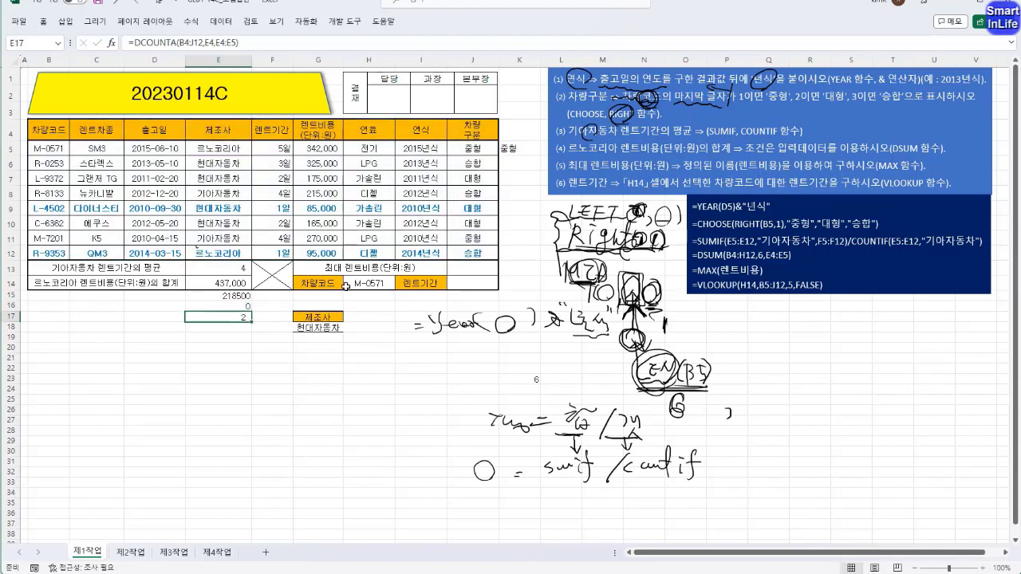
Step: Set the field of the E16 DCOUNT back to the rental-cost header G4 and commit the formula
click(227, 305)
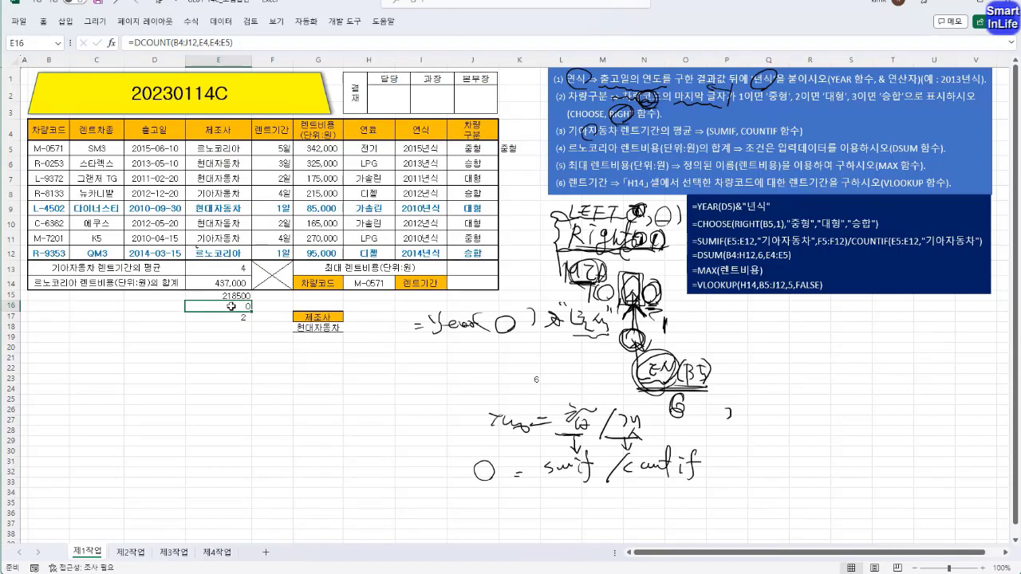
double_click(230, 306)
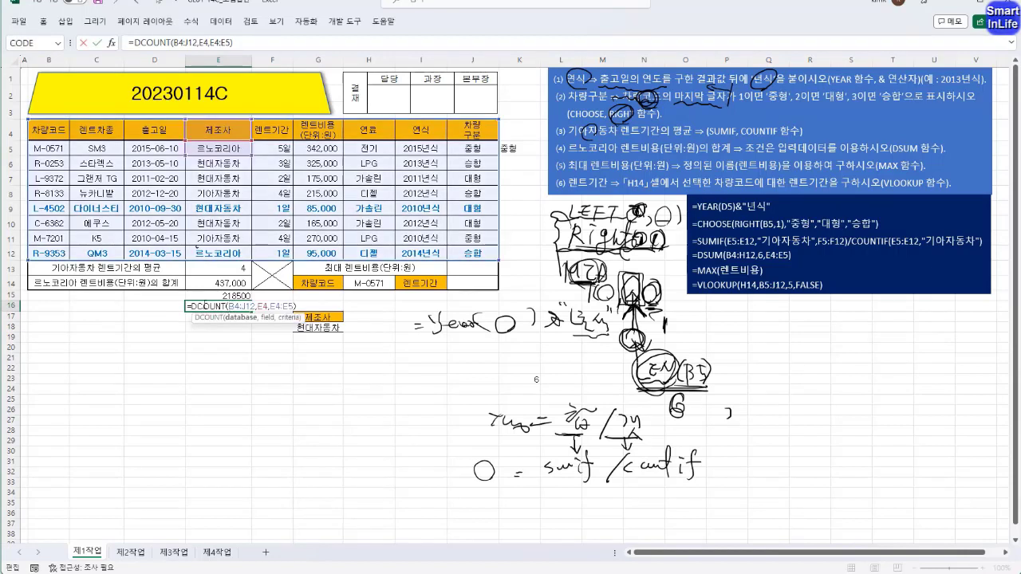
click(261, 307)
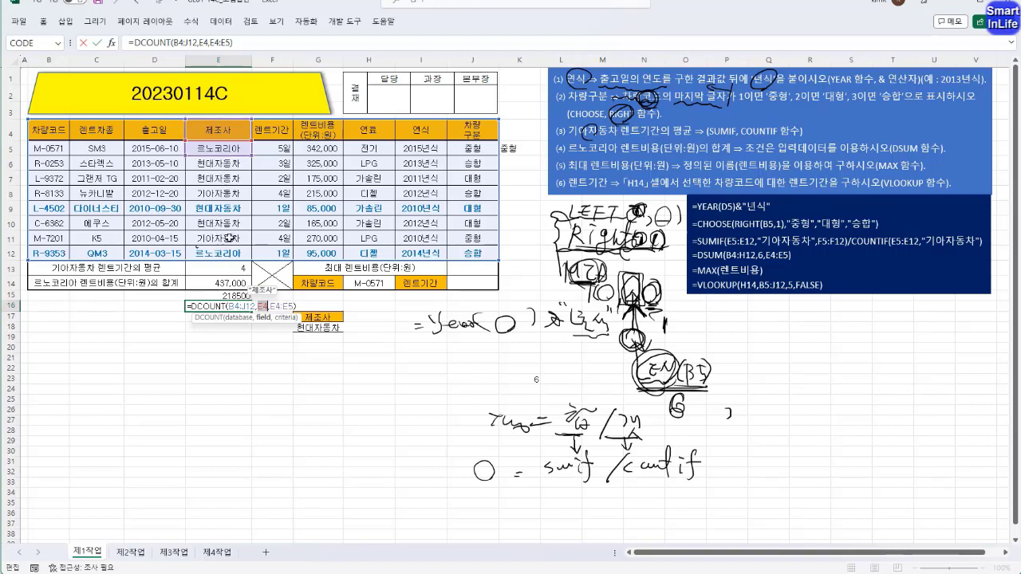
click(318, 130)
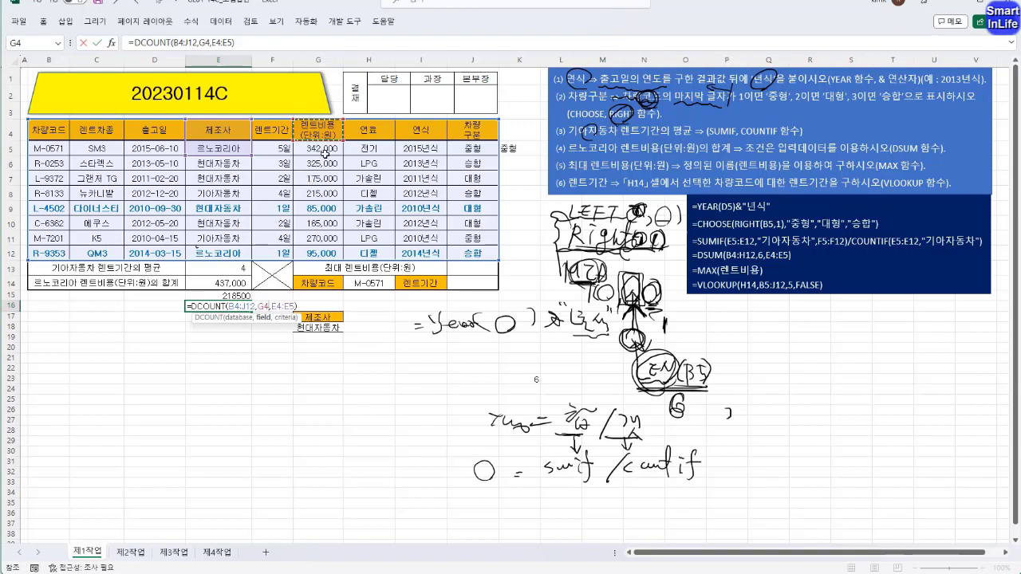
key(Return)
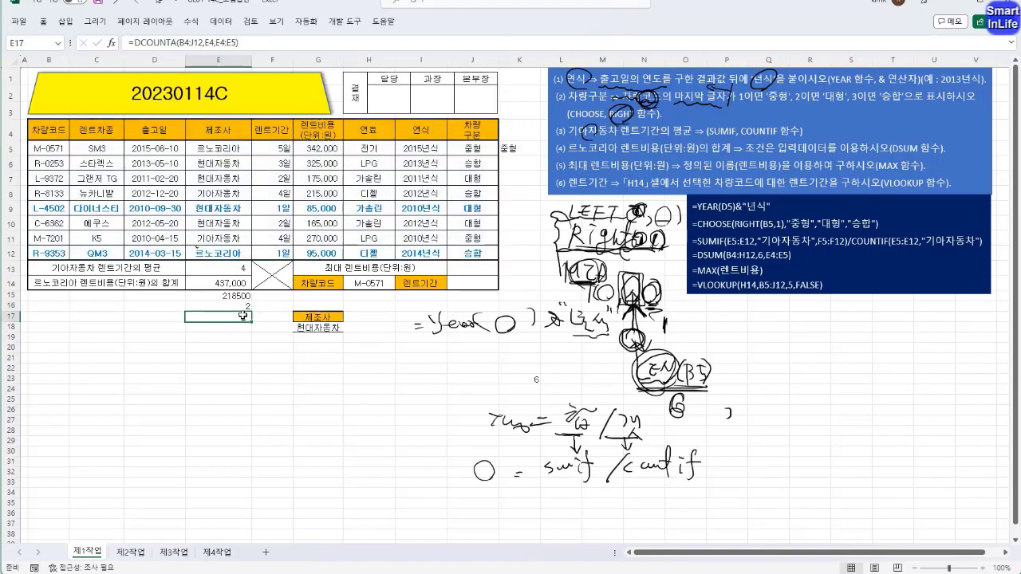
Step: Change the field of the E17 DCOUNTA to the rental-cost header G4, commit it, and compare it with the DCOUNT in E16
key(F2)
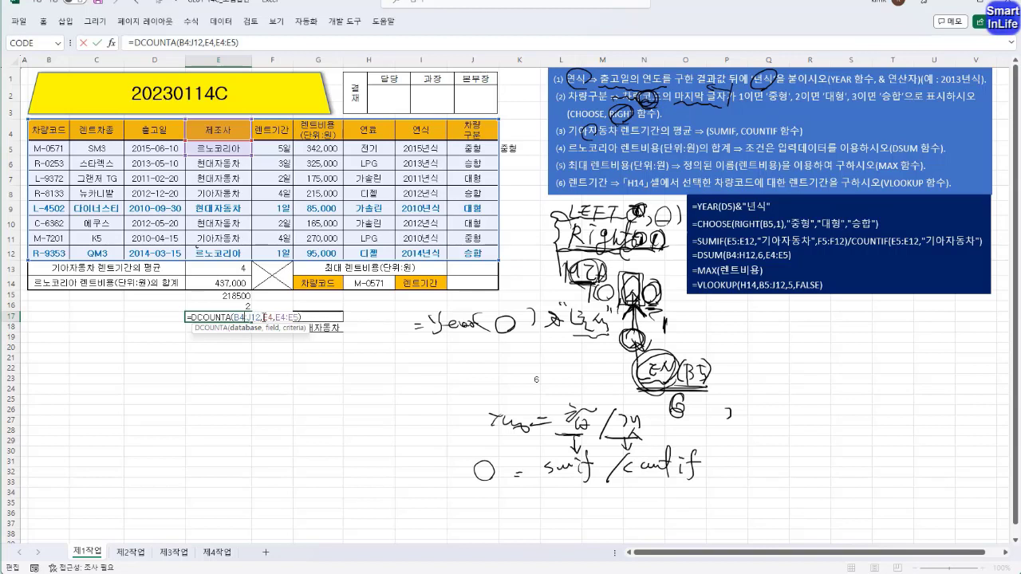
drag(263, 317, 272, 317)
click(328, 132)
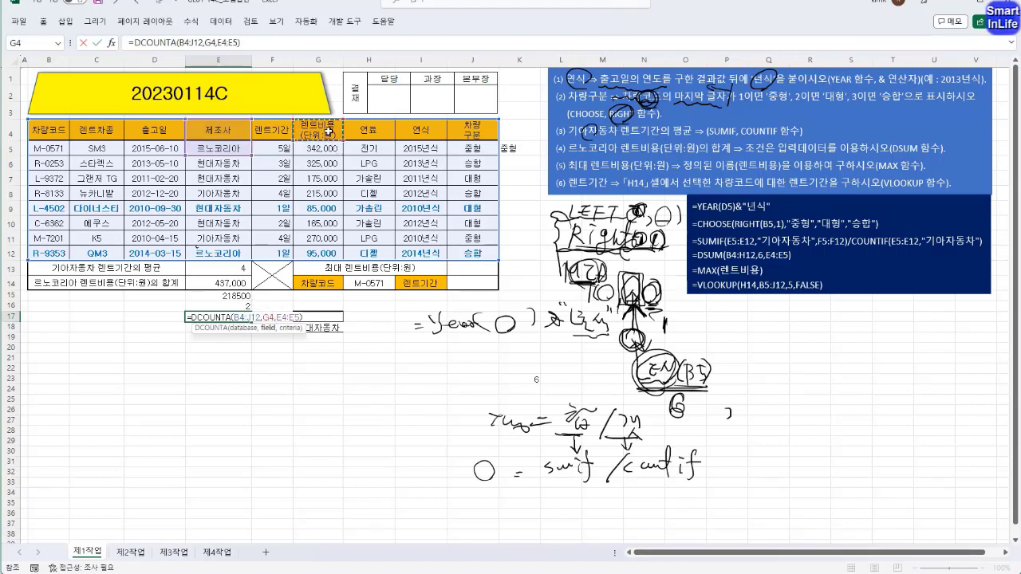
key(Return)
click(239, 316)
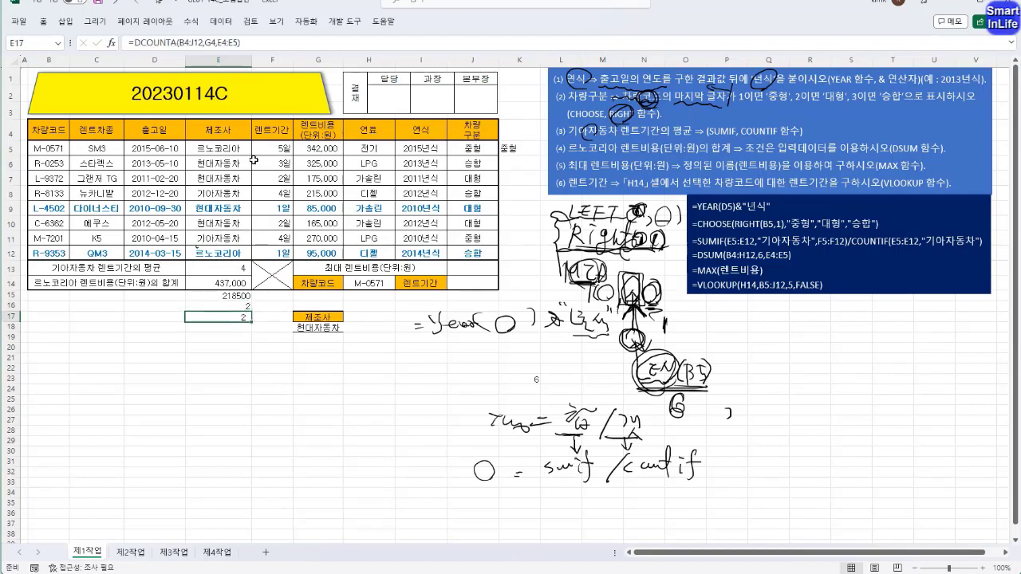
drag(241, 307, 240, 317)
click(239, 318)
drag(239, 307, 239, 318)
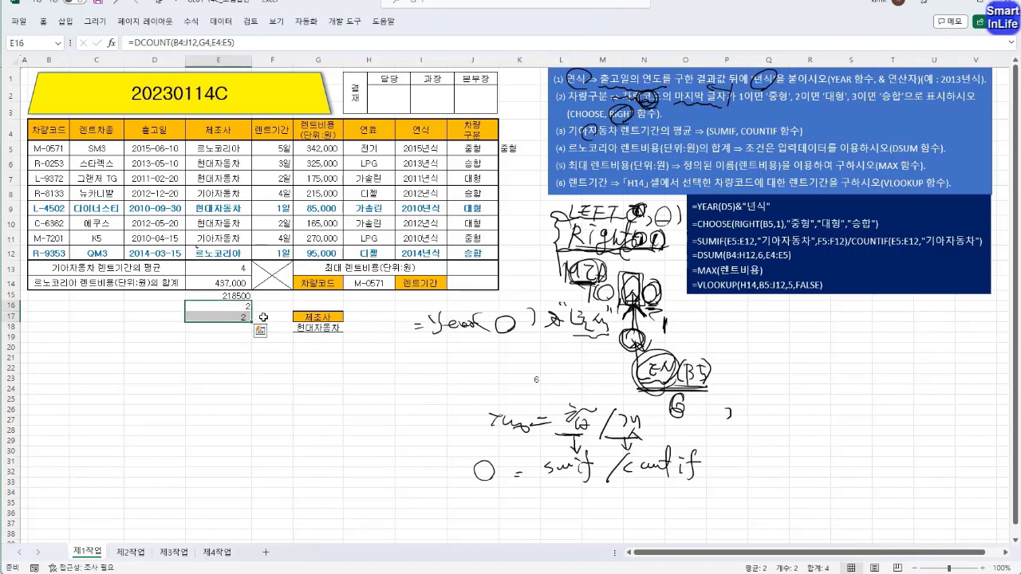
Step: Calculate the maximum rental cost in J13 with MAX on the defined name 렌트비용
click(474, 265)
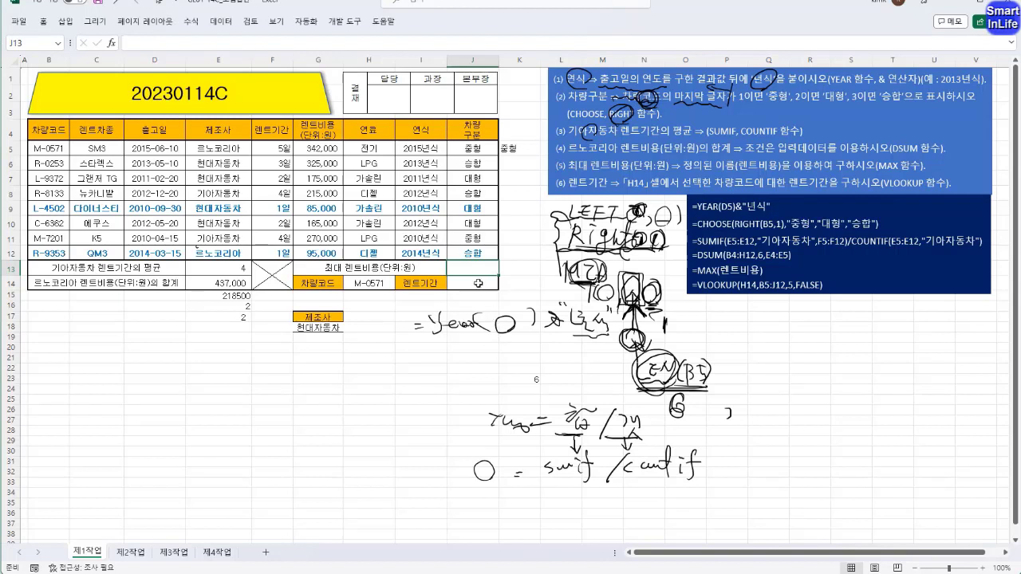
text(=)
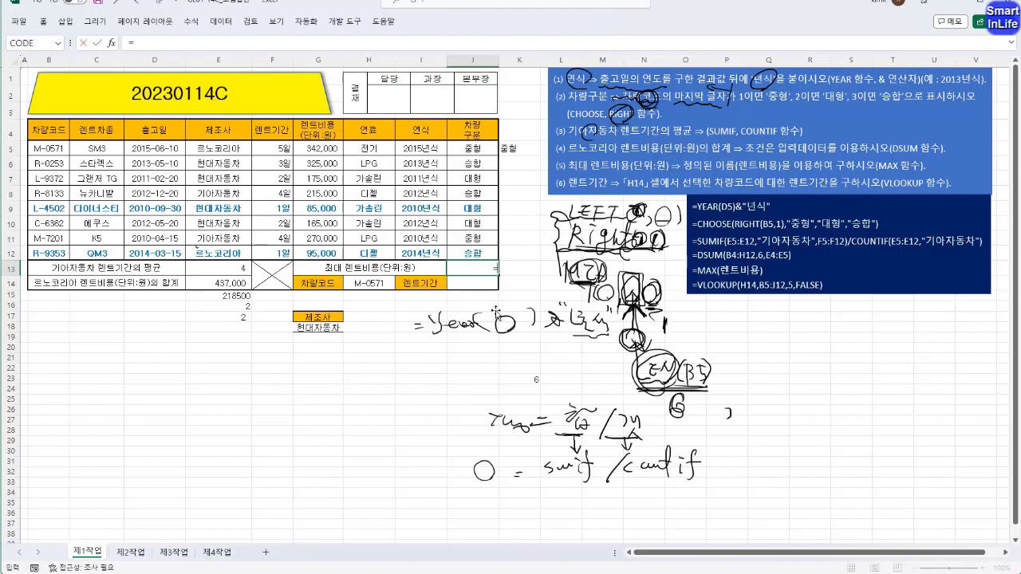
text(MAX()
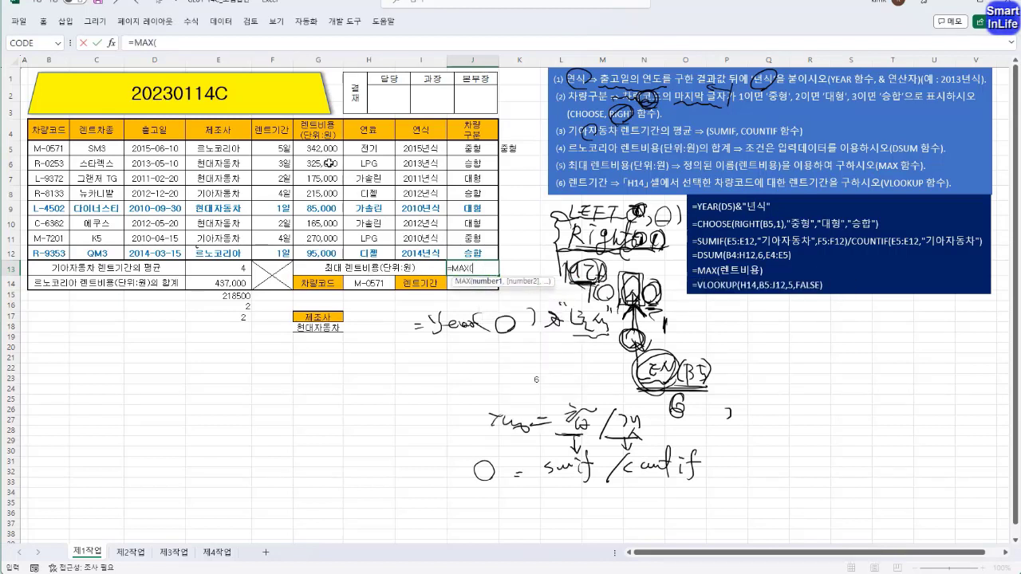
drag(333, 150, 329, 251)
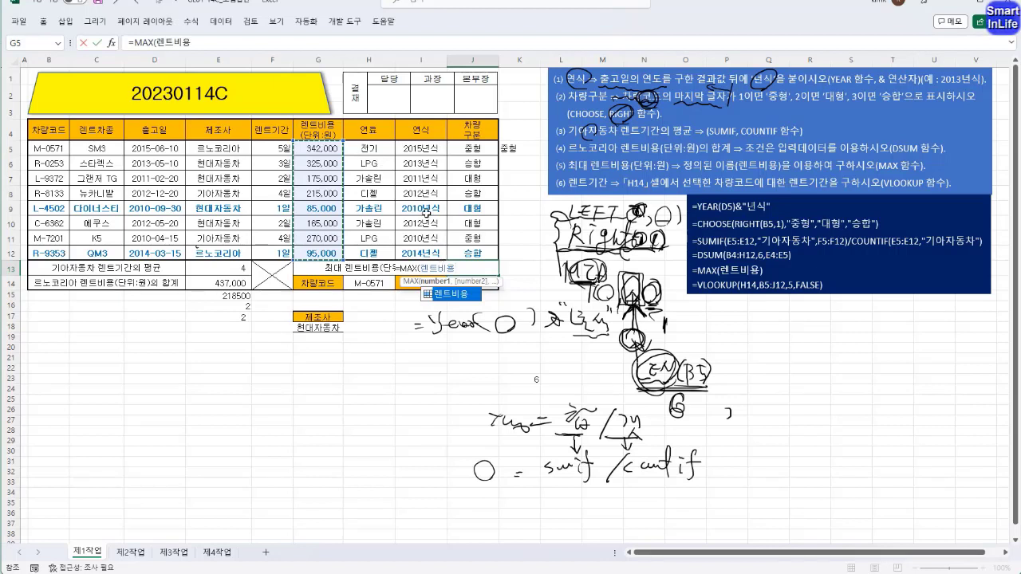
click(478, 285)
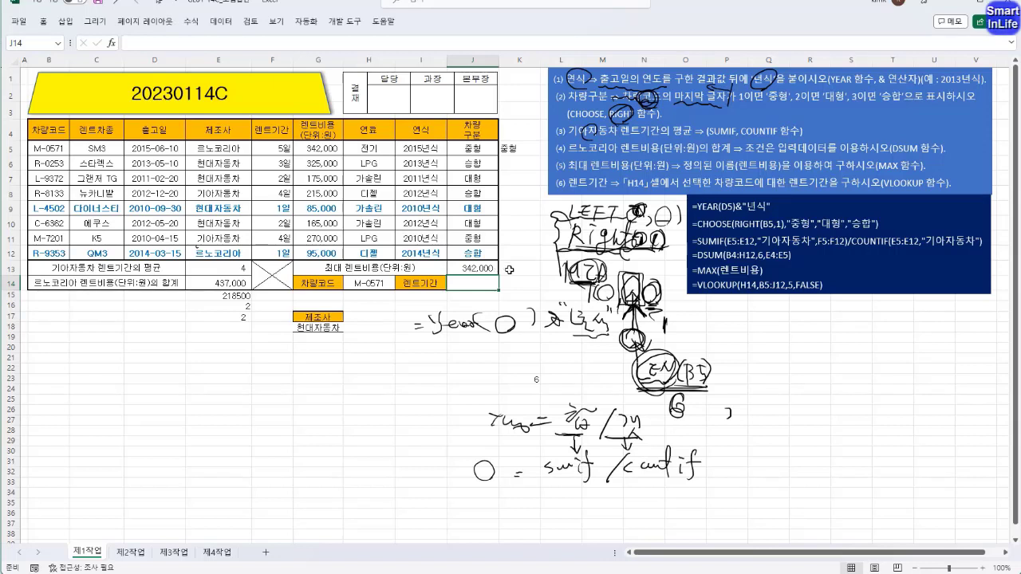
Step: Enter a LARGE formula in K13 that returns the largest value (k = 1) of the named range 렌트비용
click(512, 269)
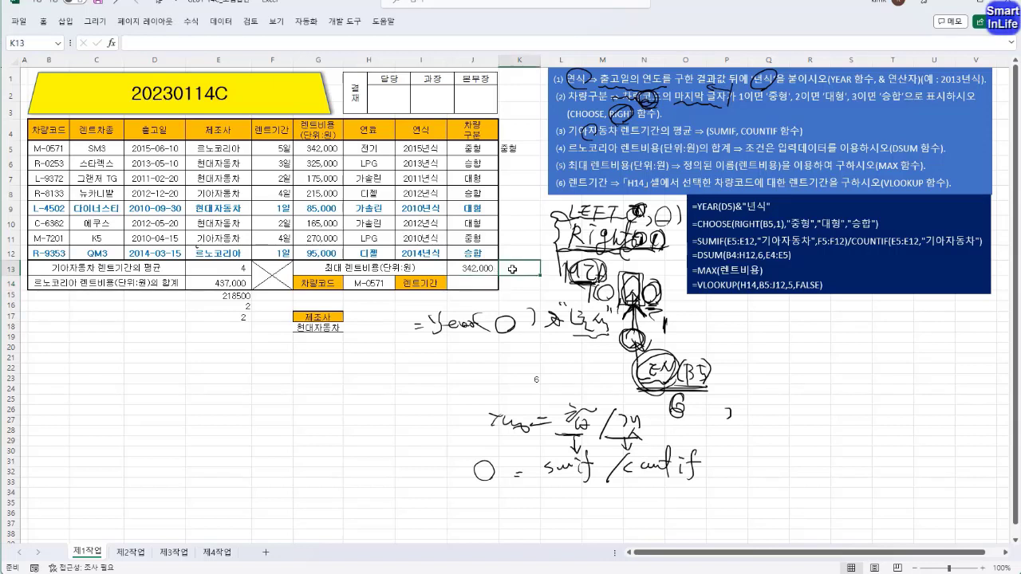
text(=)
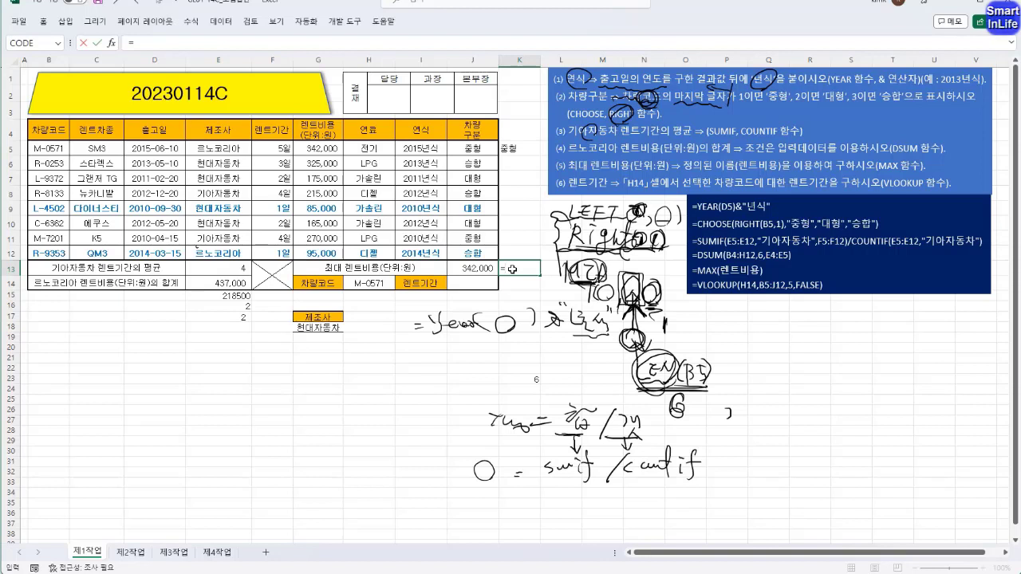
text(lar)
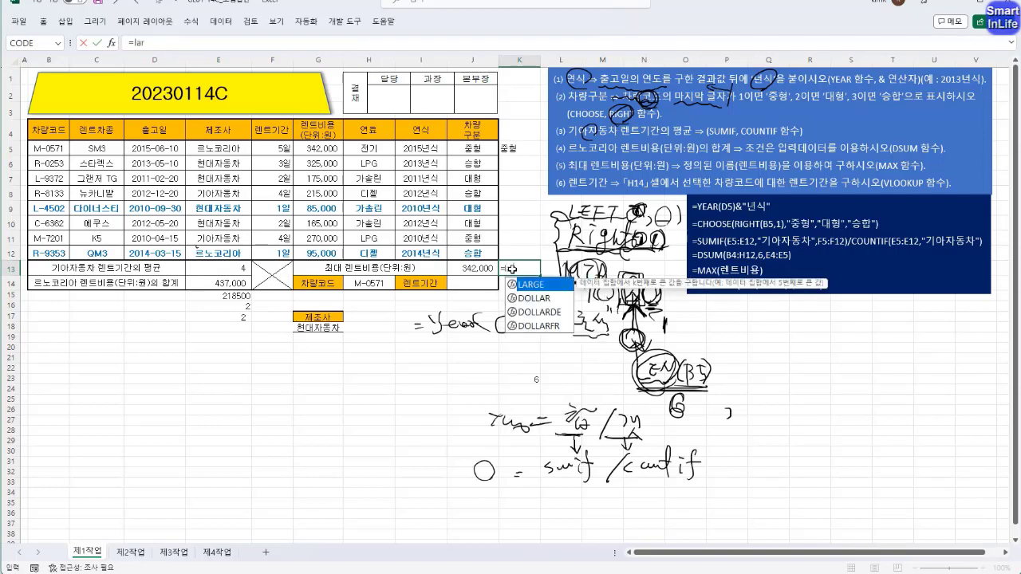
key(Tab)
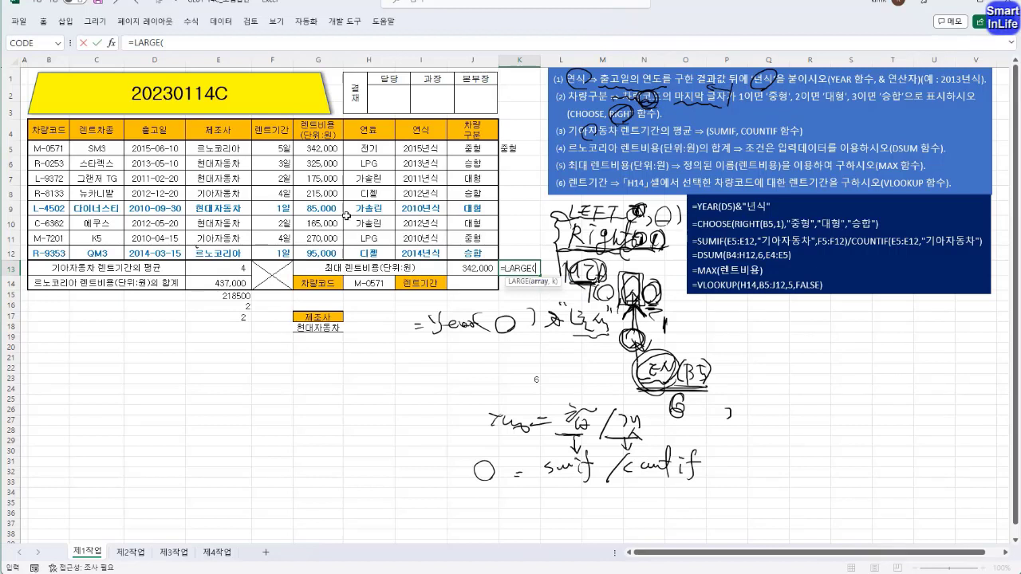
drag(311, 145, 319, 249)
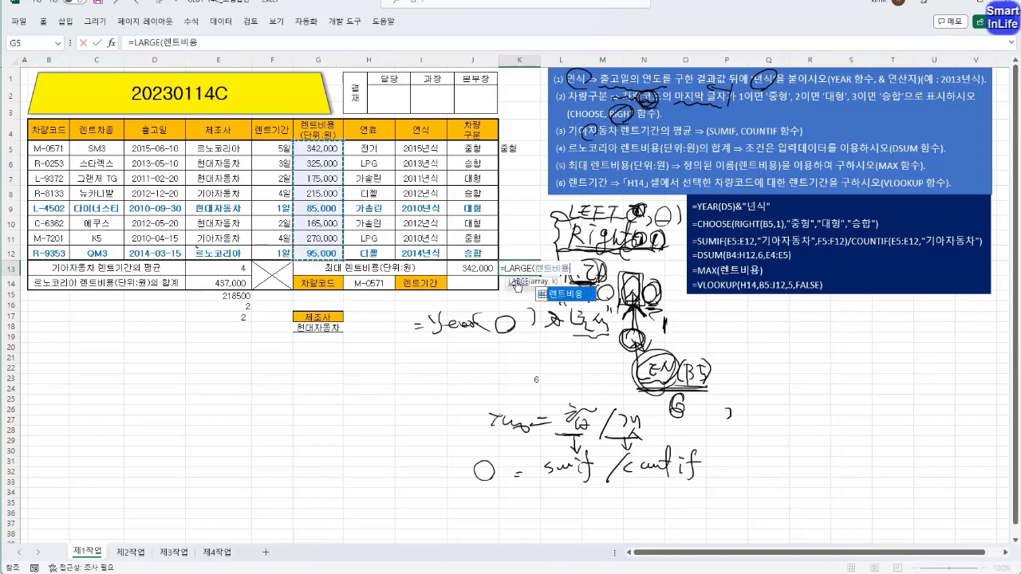
click(199, 43)
text(,)
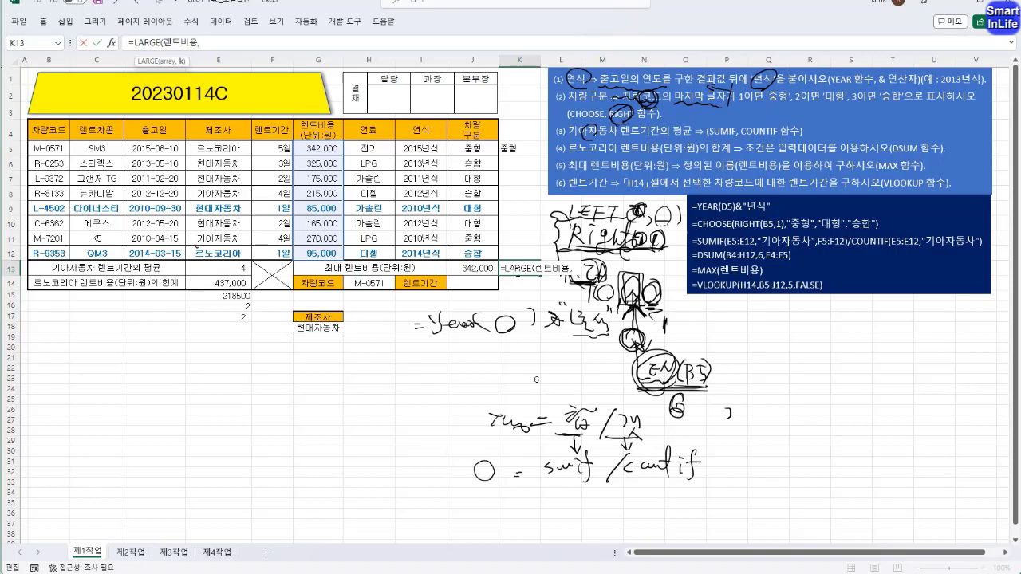
text(1))
key(Return)
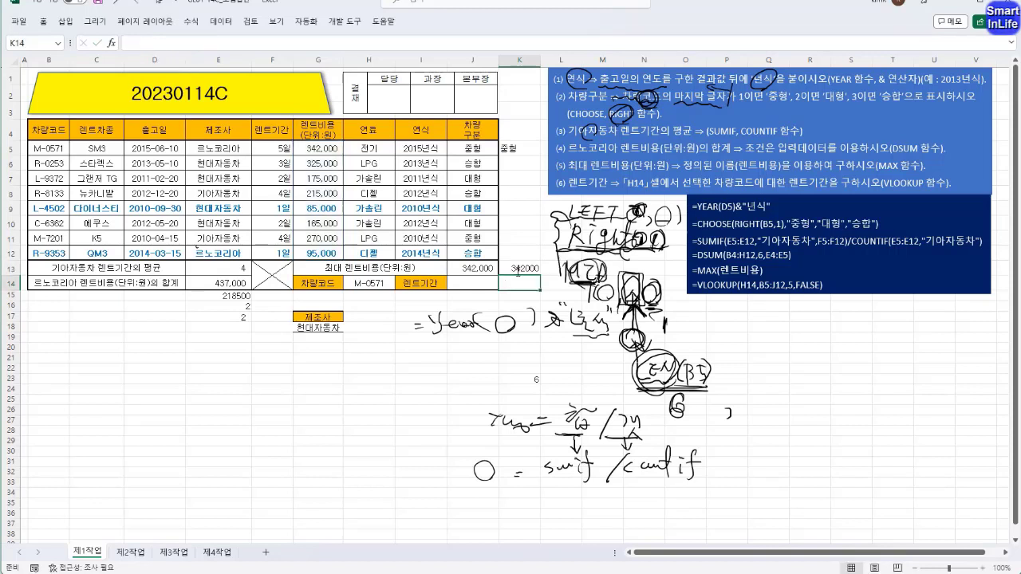
Step: Compare the MAX formula in J13 with the LARGE formula in K13
click(519, 269)
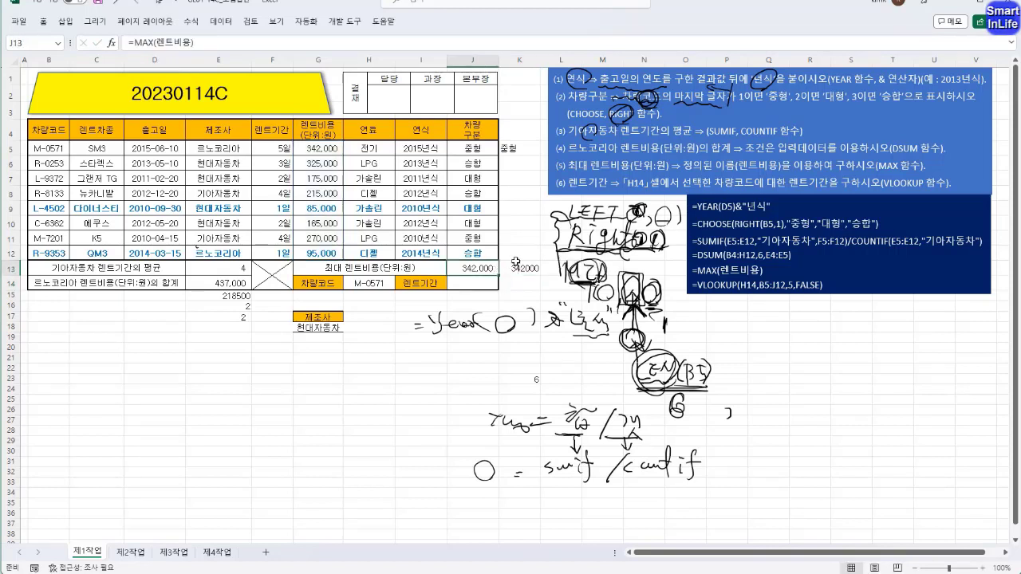
key(ctrl+shift+1)
key(ctrl+z)
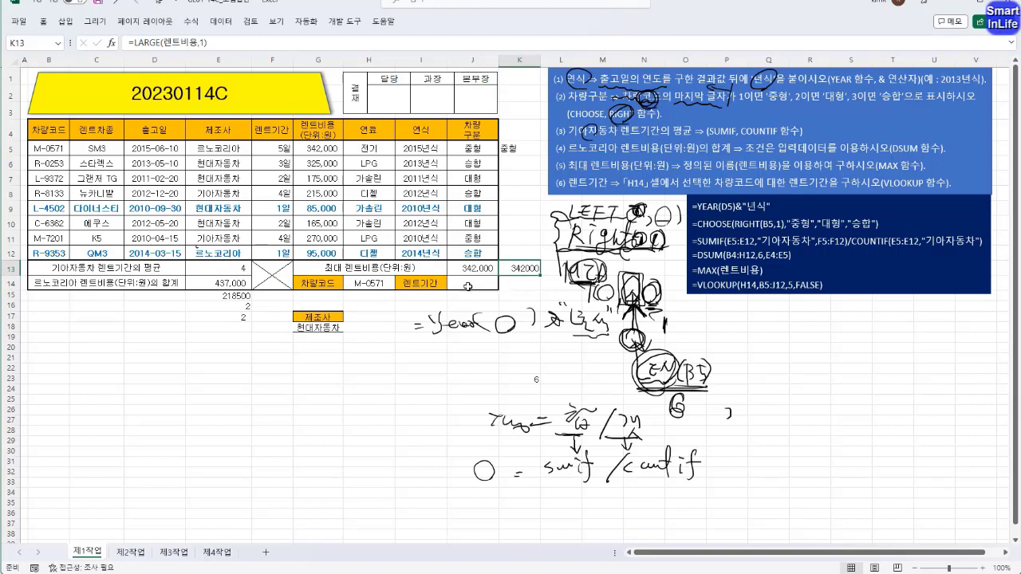
click(489, 274)
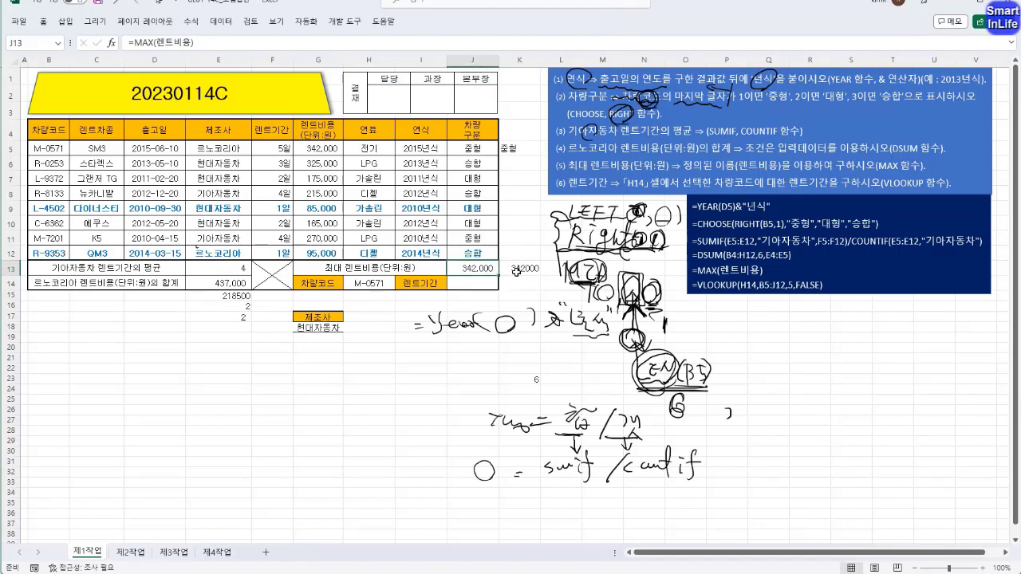
key(ctrl+y)
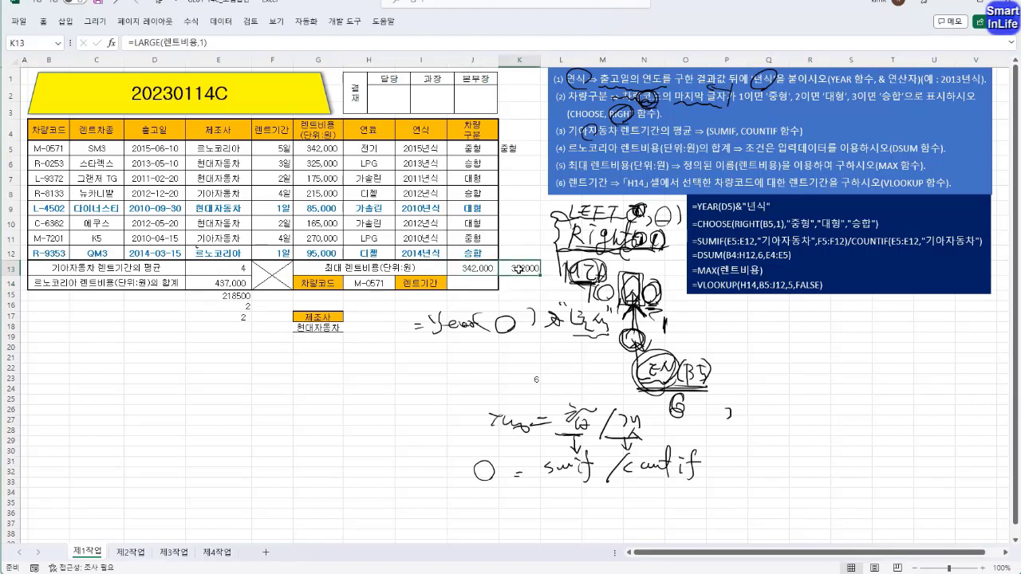
key(ctrl+z)
Step: Start a VLOOKUP in J14 with the vehicle code in H14 as lookup value and B5:J12 as table array
click(485, 287)
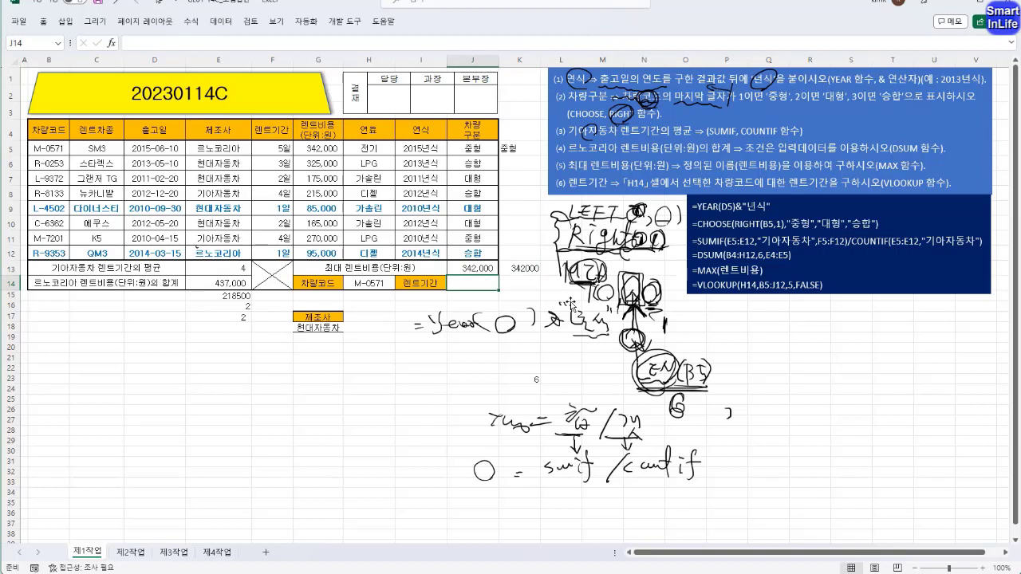
text(=)
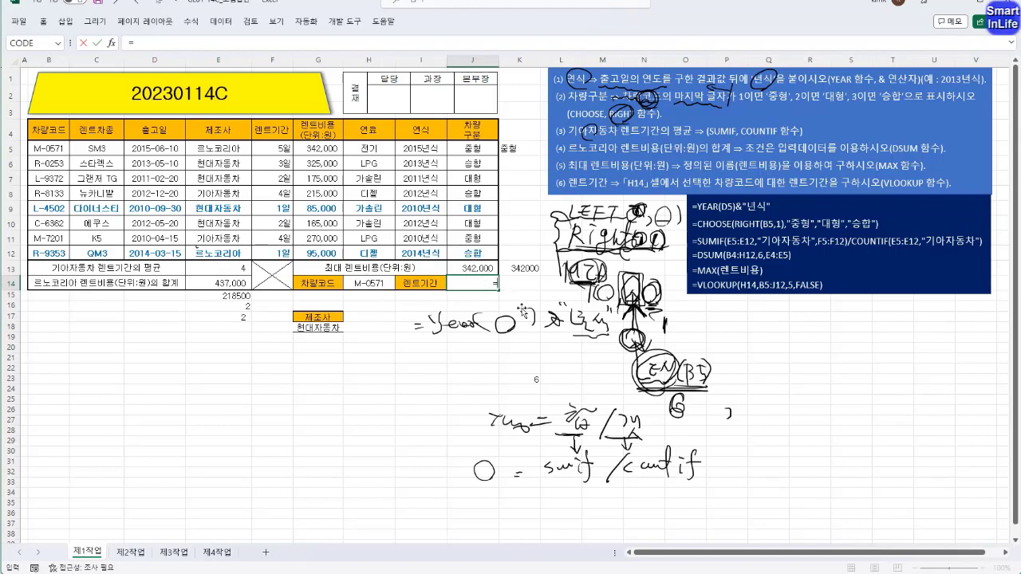
text(vl)
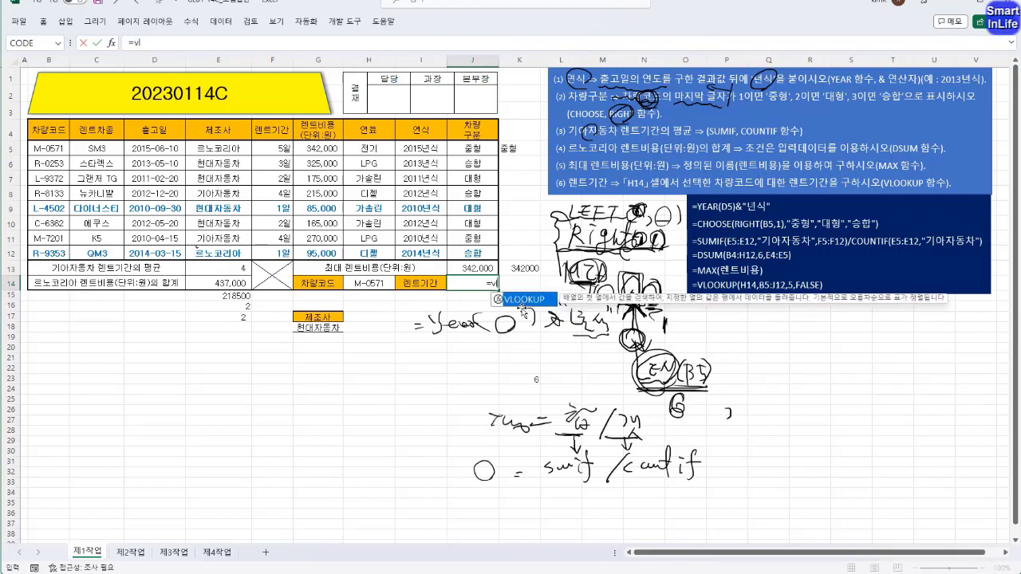
key(Tab)
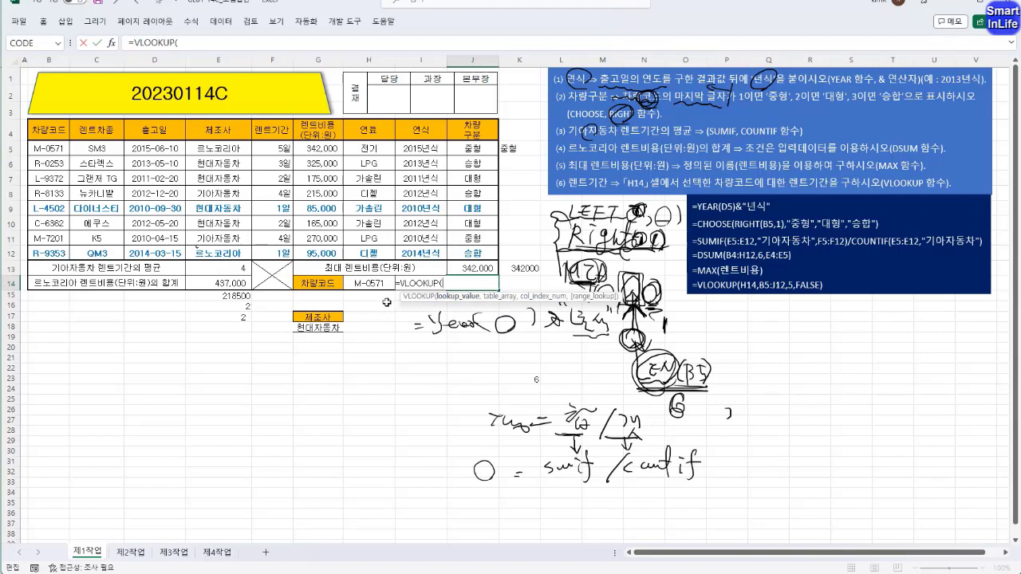
key(F2)
click(372, 282)
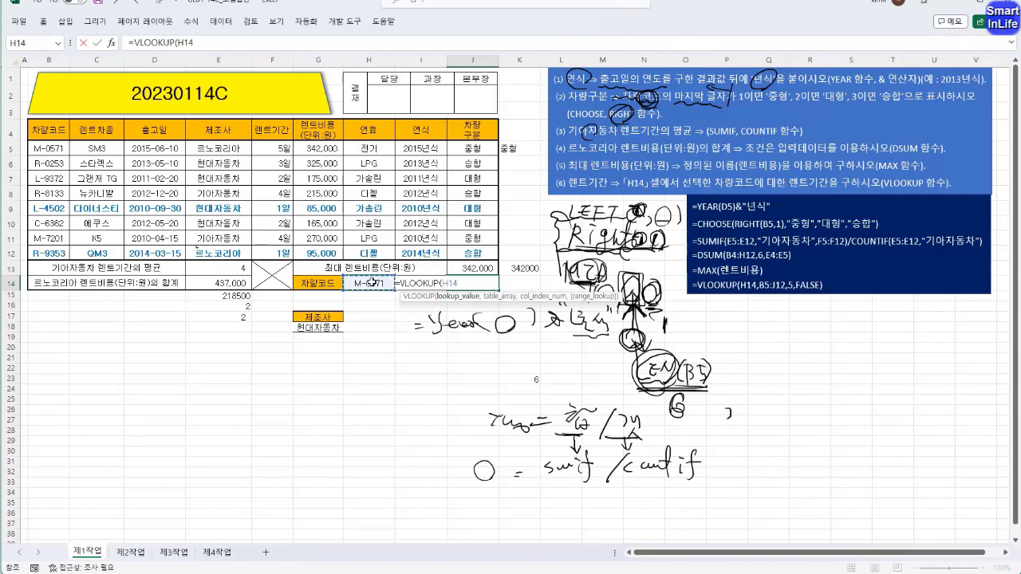
text(,)
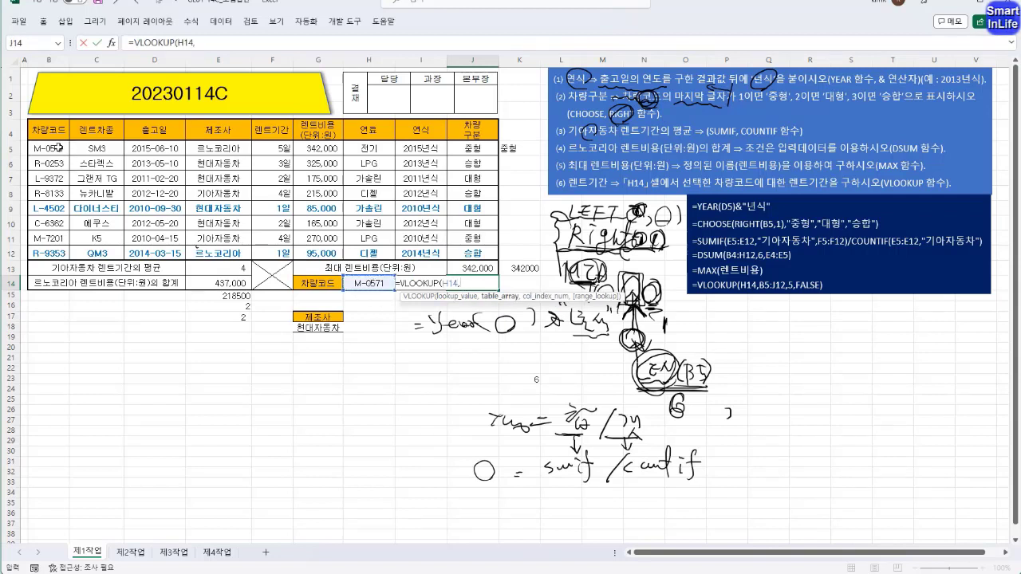
drag(57, 147, 454, 252)
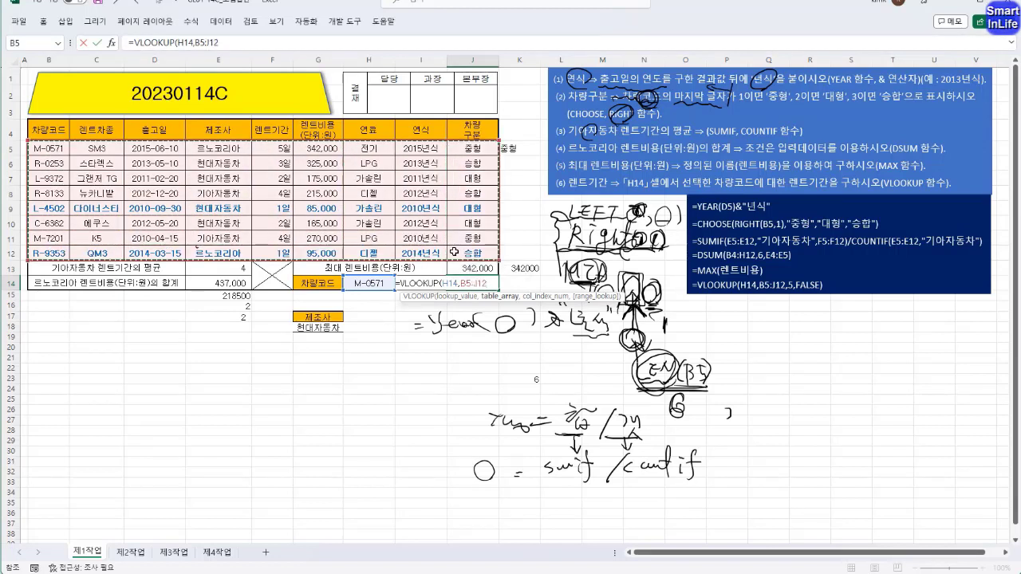
Step: Complete the J14 VLOOKUP with column index 5 and 0 for an exact match, and commit it
text(,)
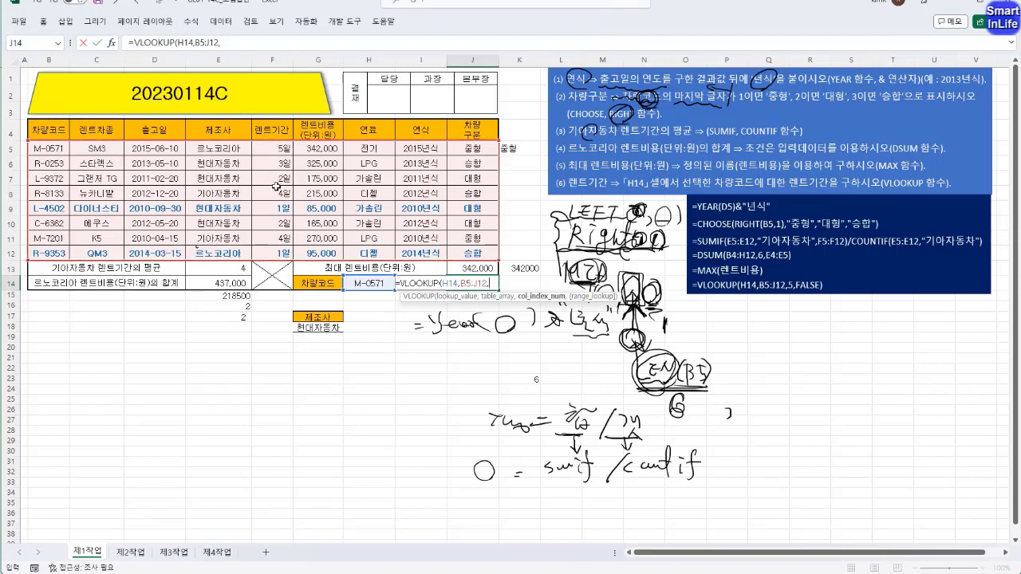
text(5,)
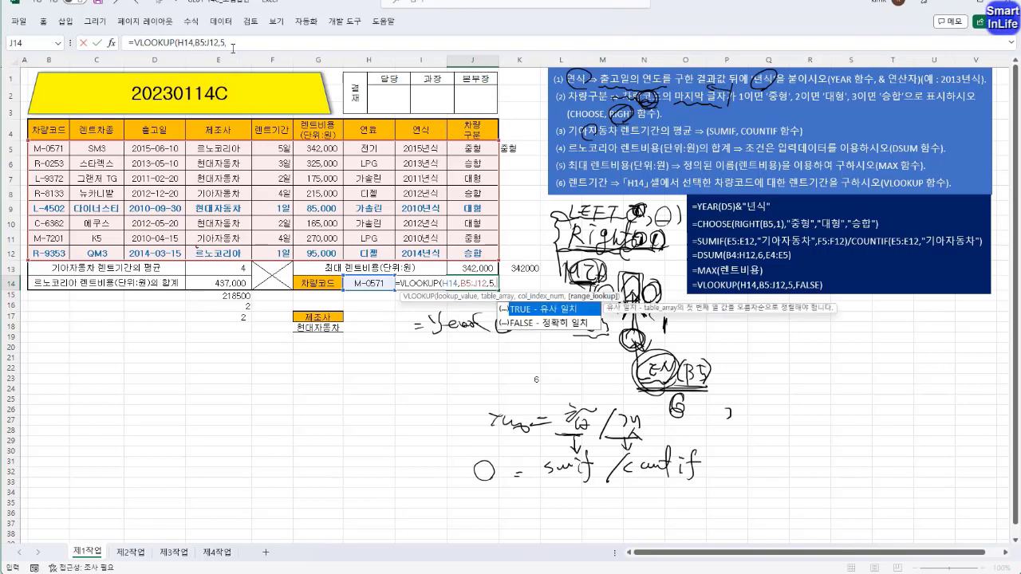
click(239, 43)
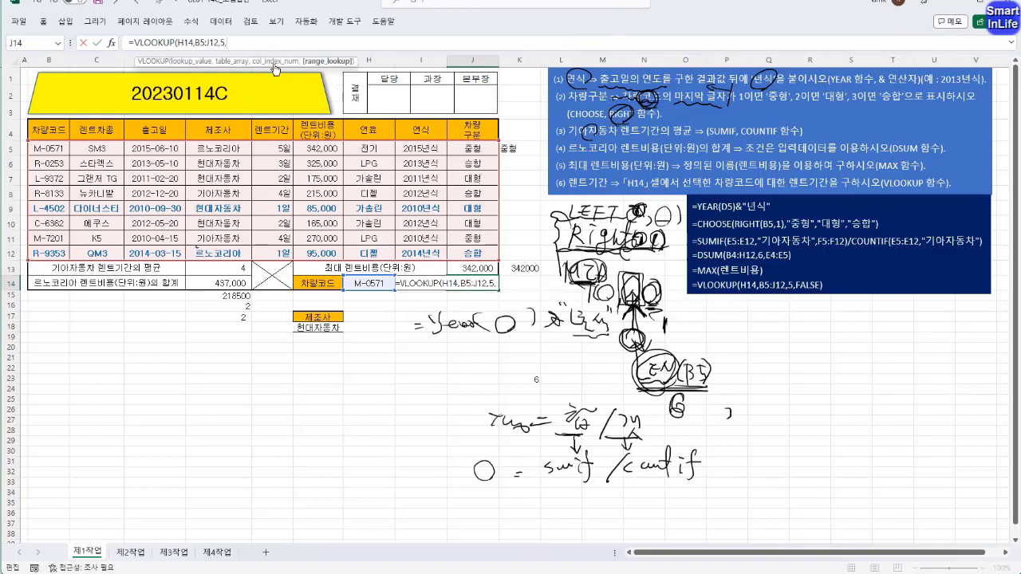
key(BackSpace)
text(,)
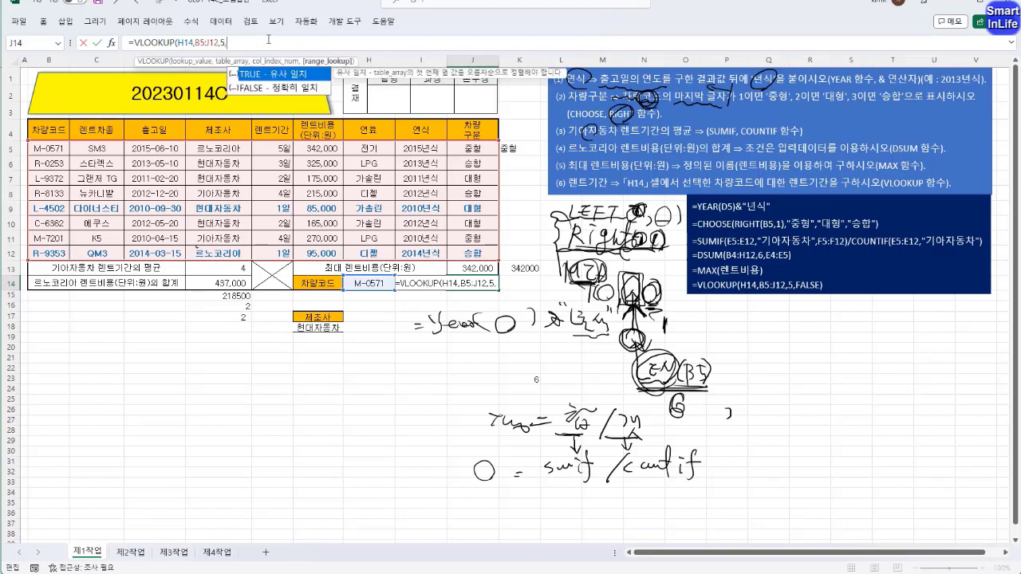
click(283, 95)
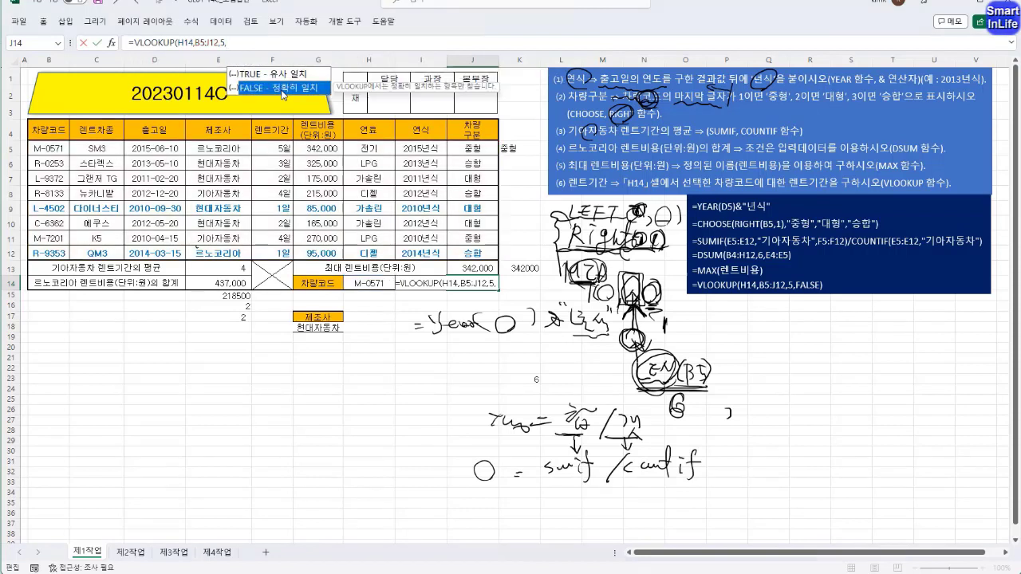
text(0)
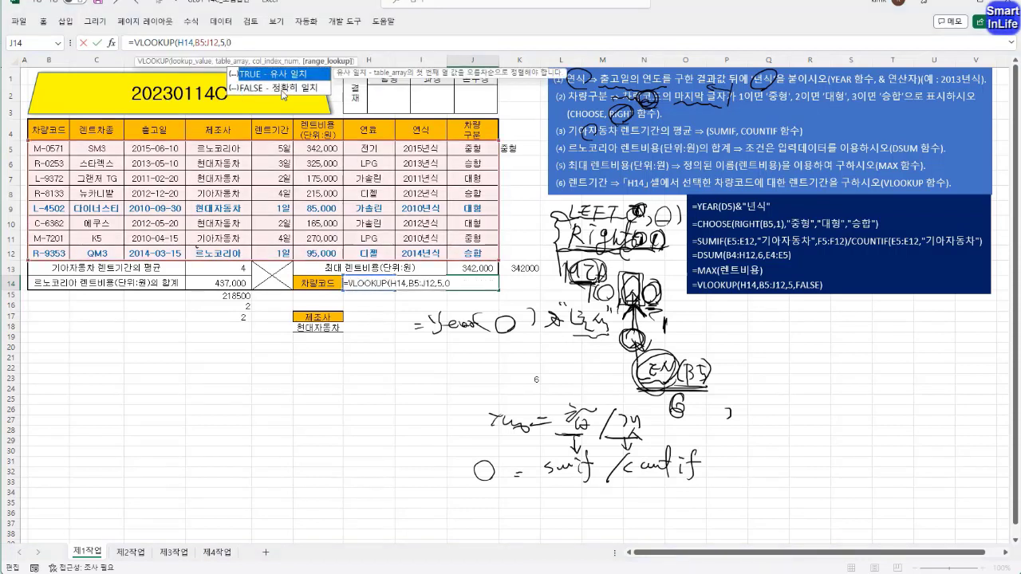
text())
key(Return)
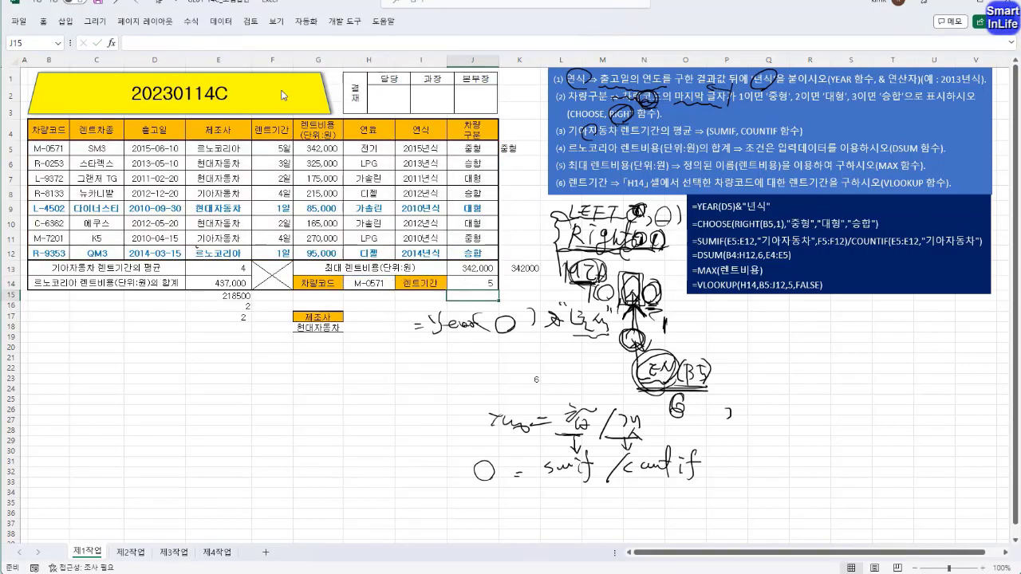
Step: Test the rental-period lookup by setting the vehicle code in H14 to L-9372 and R-8133, and restore M-0571
click(472, 286)
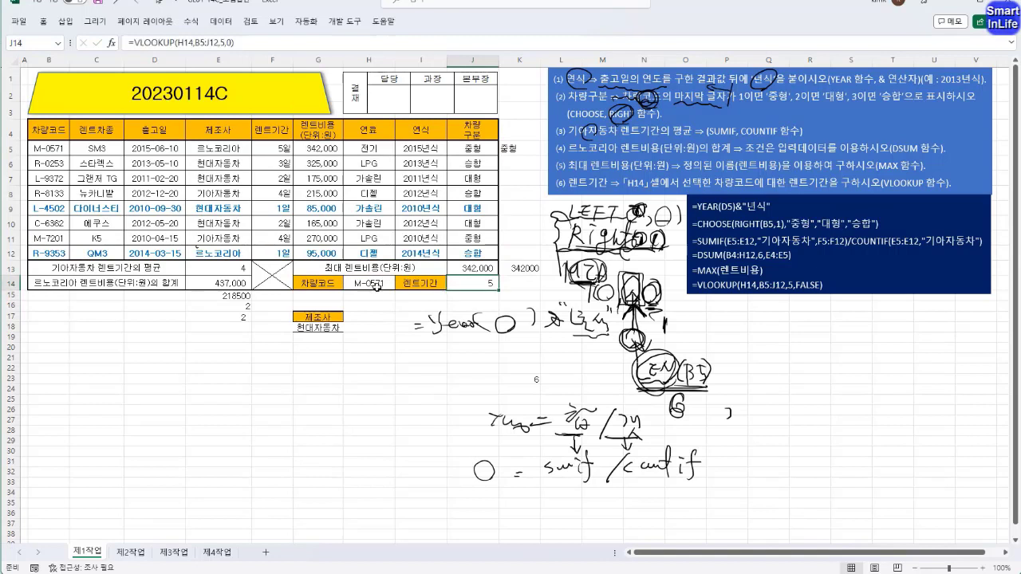
click(376, 285)
click(400, 284)
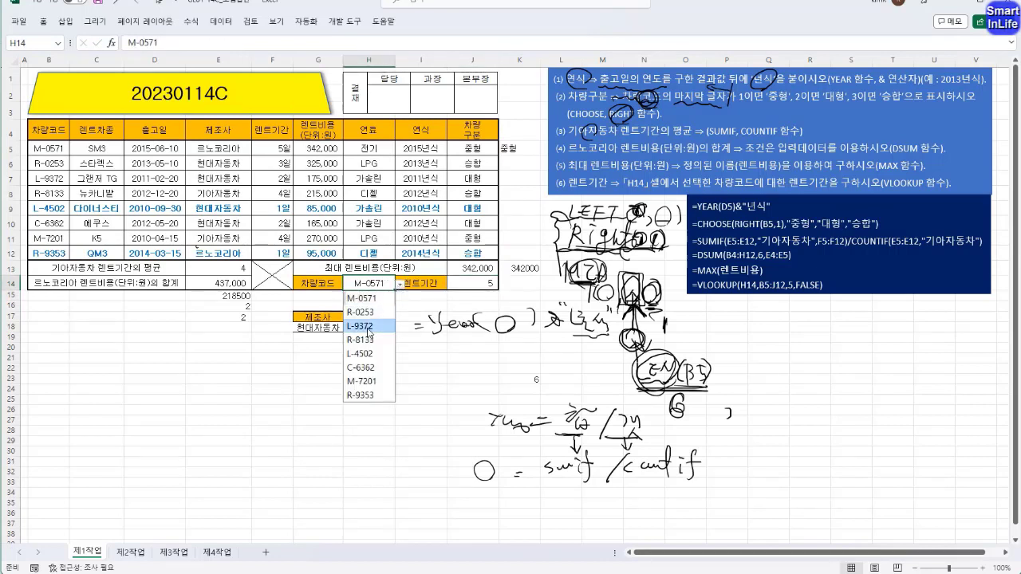
click(370, 327)
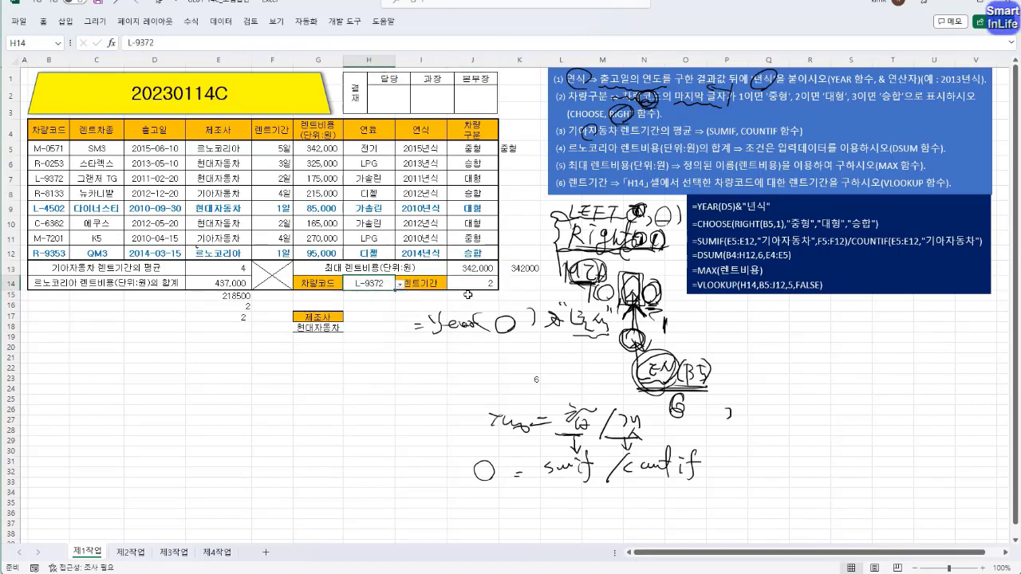
click(400, 284)
click(370, 340)
click(400, 284)
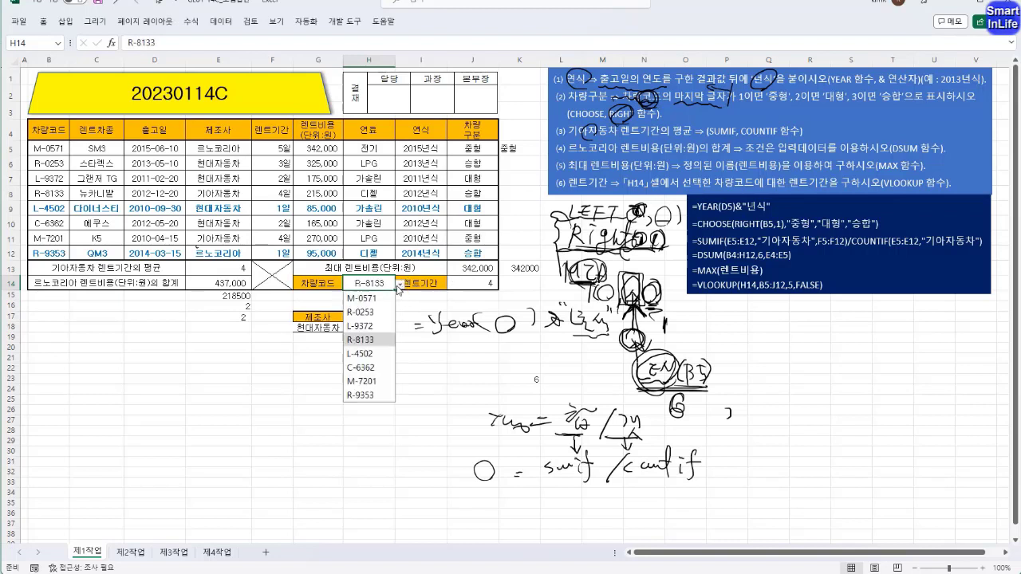
click(370, 298)
Step: Review the VLOOKUP formula in J14 and the extra demonstration formulas in K13 and K5
click(483, 284)
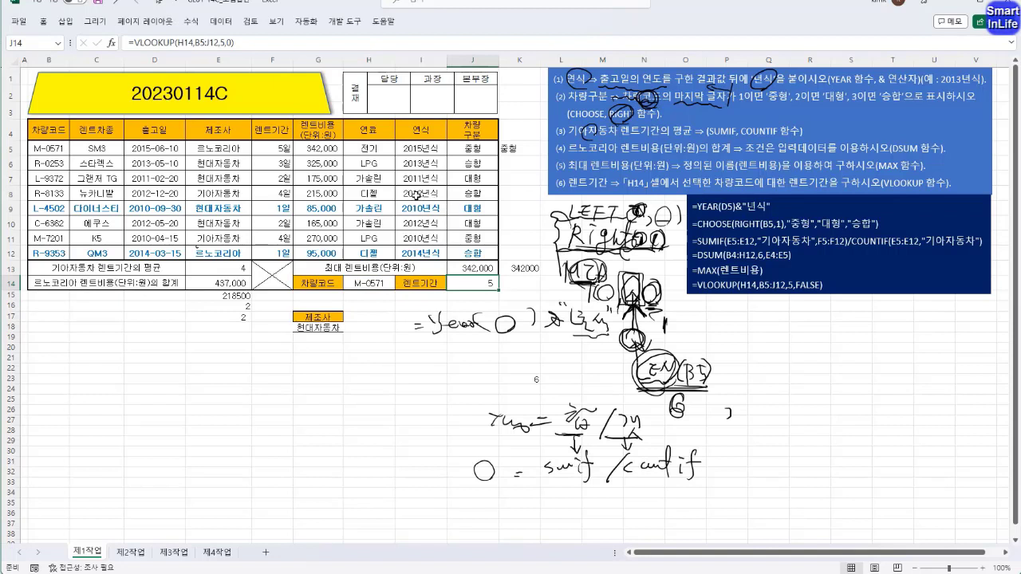
click(525, 270)
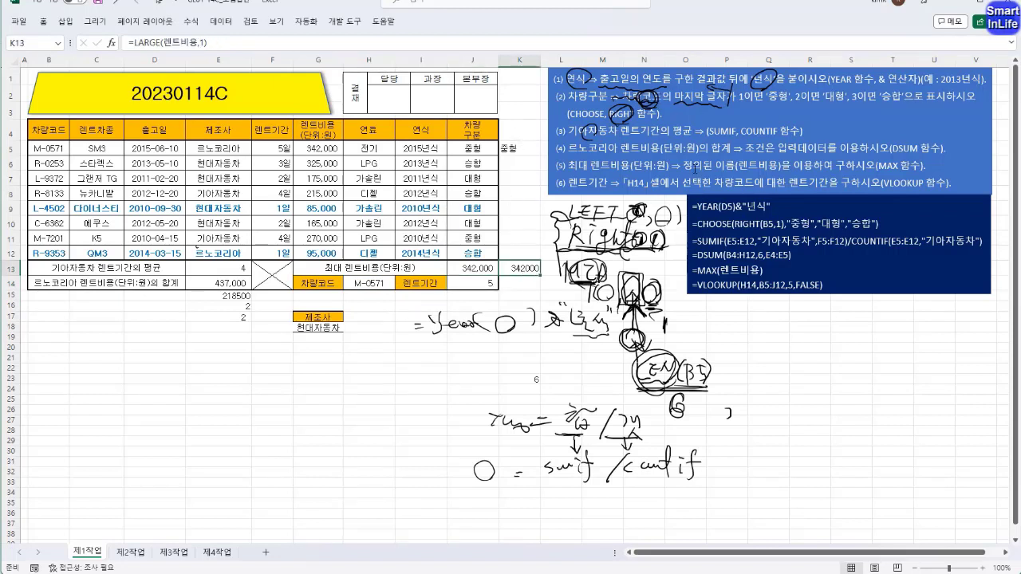
click(510, 144)
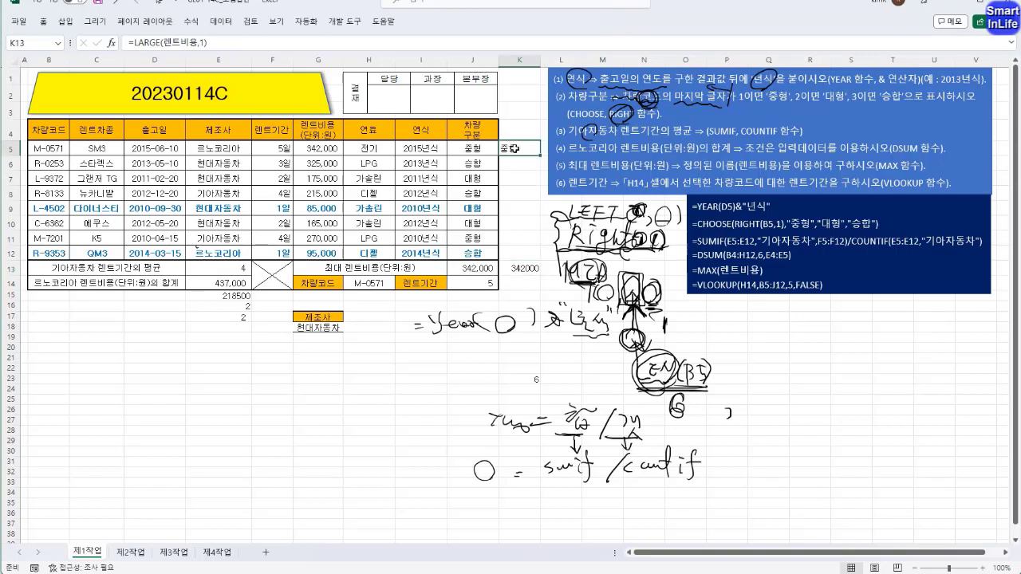